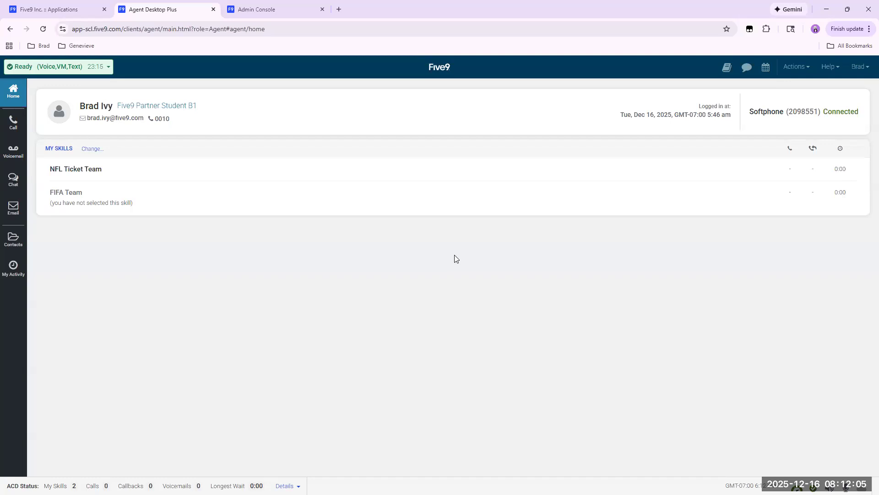
Switch to the Admin Console, select the NFL Ticket Assistant campaign in the Administrator's campaign list, and minimize that window.
{"action": "left_click", "coordinate": [250, 12]}
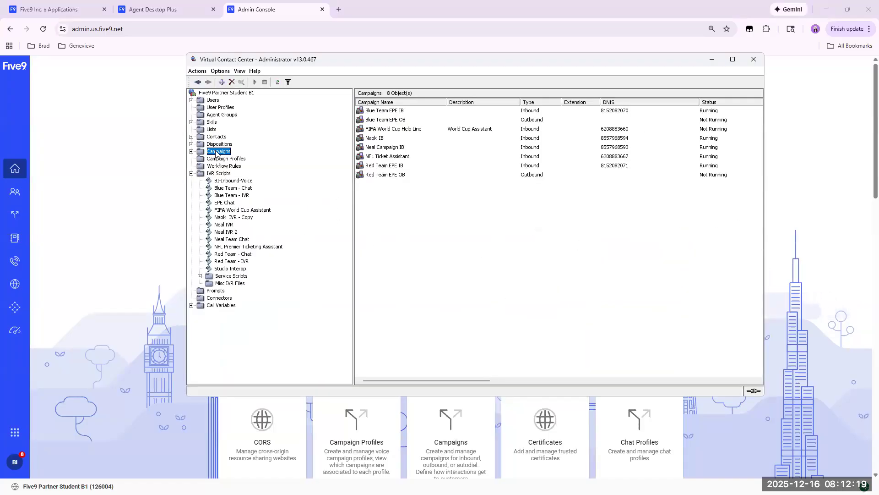
{"action": "left_click", "coordinate": [388, 157]}
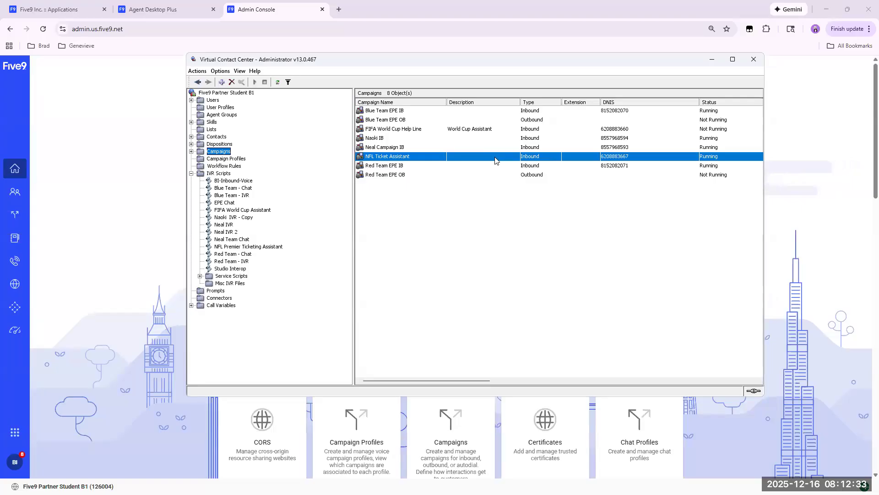
{"action": "left_click", "coordinate": [713, 60]}
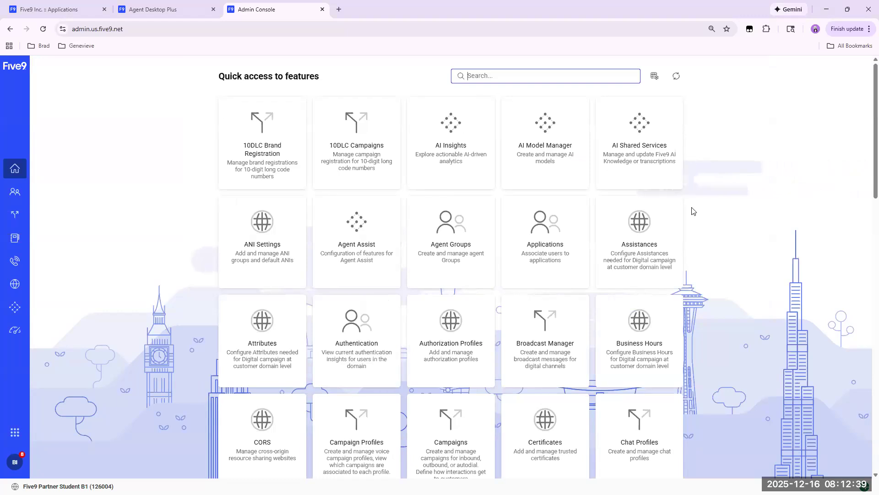
Open AI Insights and view the existing assistants on the Model Manager's Create Models page.
{"action": "left_click", "coordinate": [451, 135]}
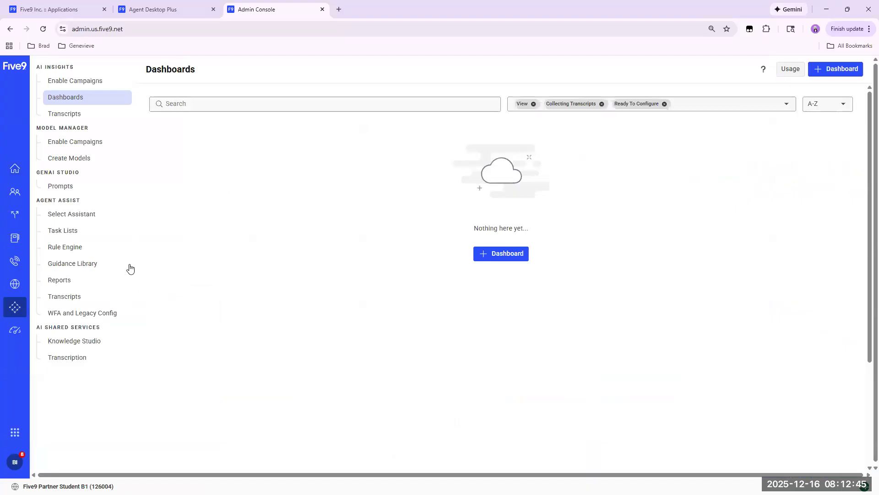
{"action": "left_click", "coordinate": [58, 160]}
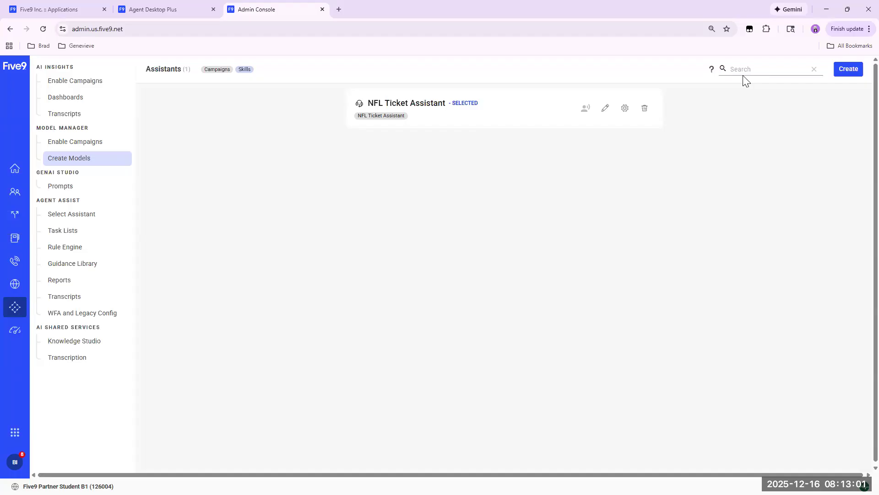
{"action": "left_click", "coordinate": [827, 14]}
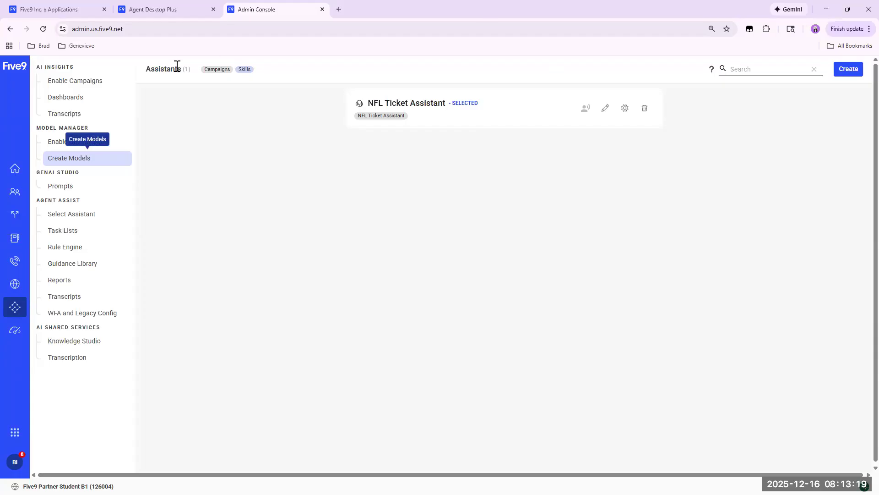
Switch to Agent Desktop Plus and acknowledge the inbound NFL Ticket Assistant voice interaction.
{"action": "left_click", "coordinate": [151, 10]}
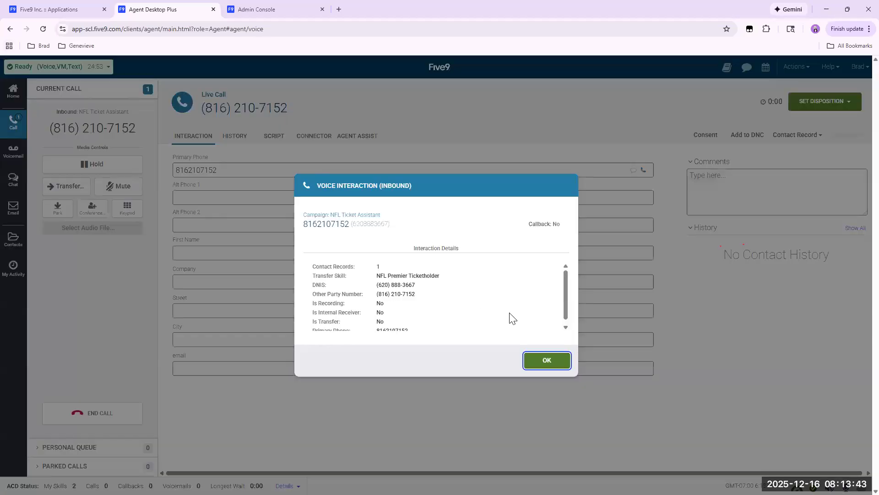
{"action": "left_click", "coordinate": [550, 362]}
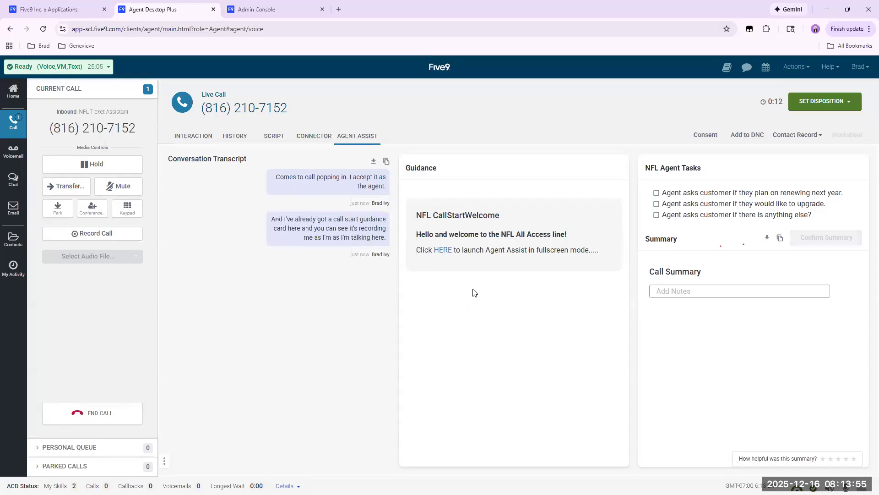
Mute the microphone while the caller speaks, unmute to answer the parking pass upgrade request, and mute it again.
{"action": "left_click", "coordinate": [124, 189]}
{"action": "left_click", "coordinate": [123, 189]}
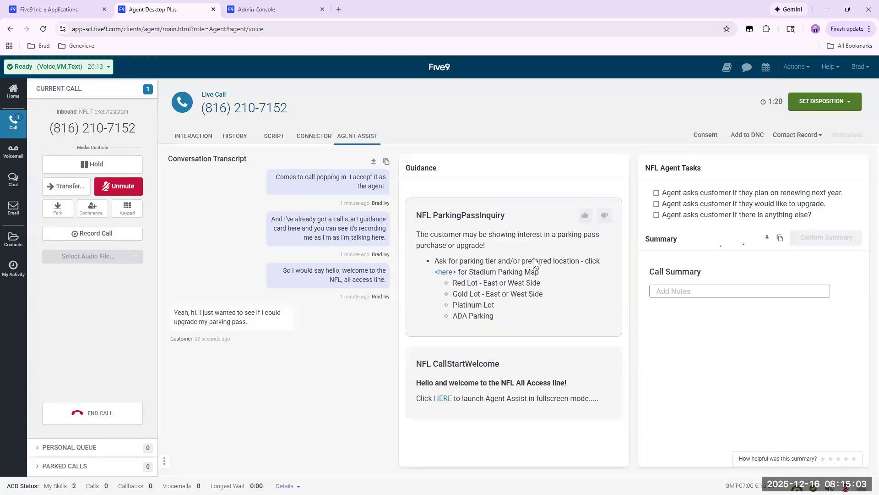
{"action": "left_click", "coordinate": [121, 188]}
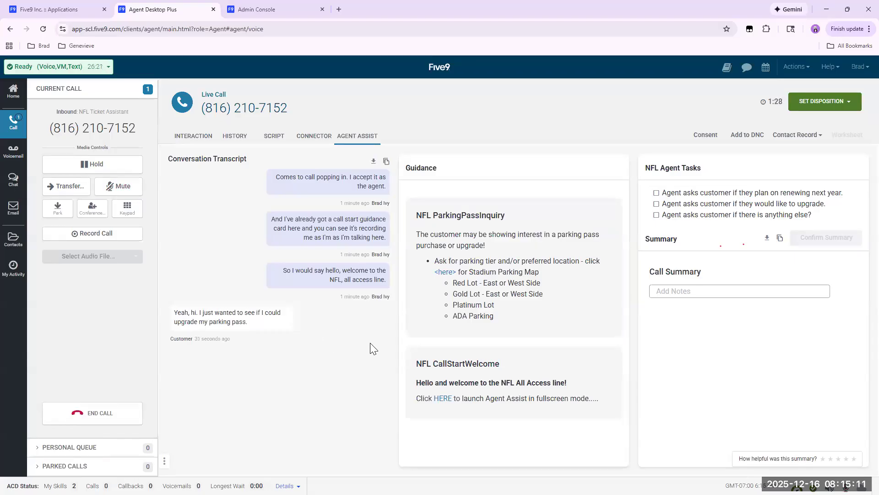
{"action": "left_click", "coordinate": [115, 188]}
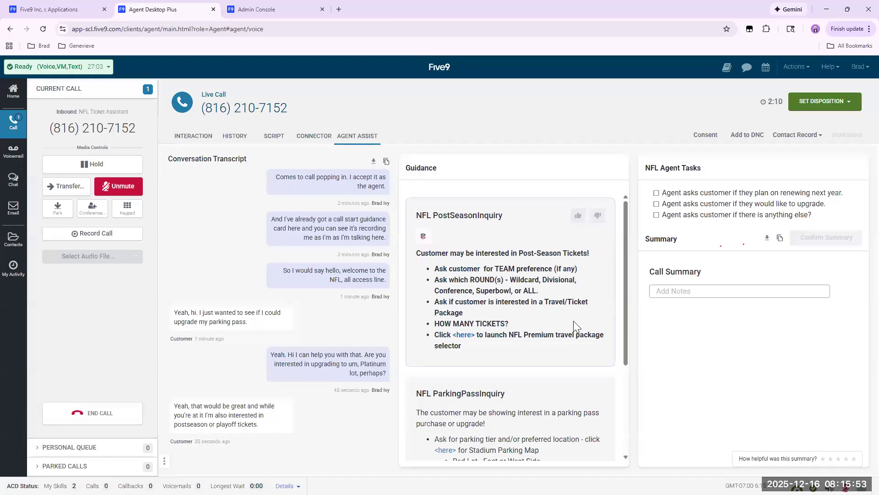
Launch the travel package selector from the NFL PostSeasonInquiry guidance card, return to the call, and review the guidance cards.
{"action": "left_click", "coordinate": [461, 335]}
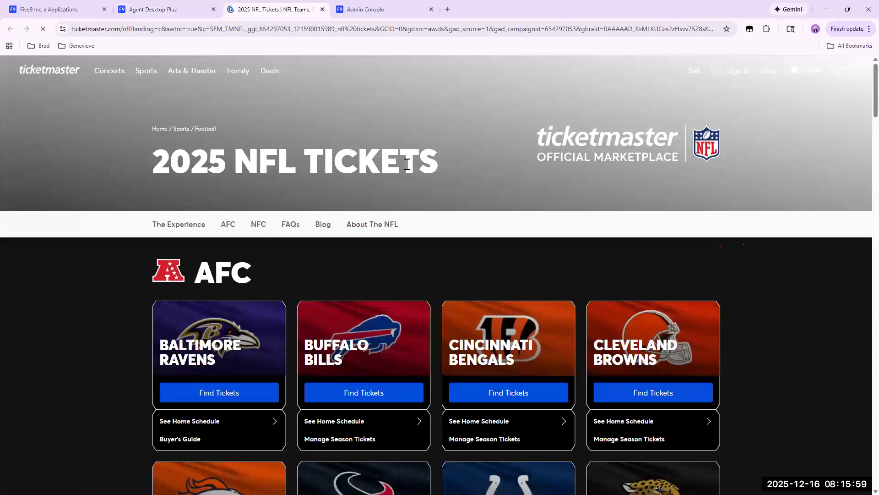
{"action": "left_click", "coordinate": [172, 10]}
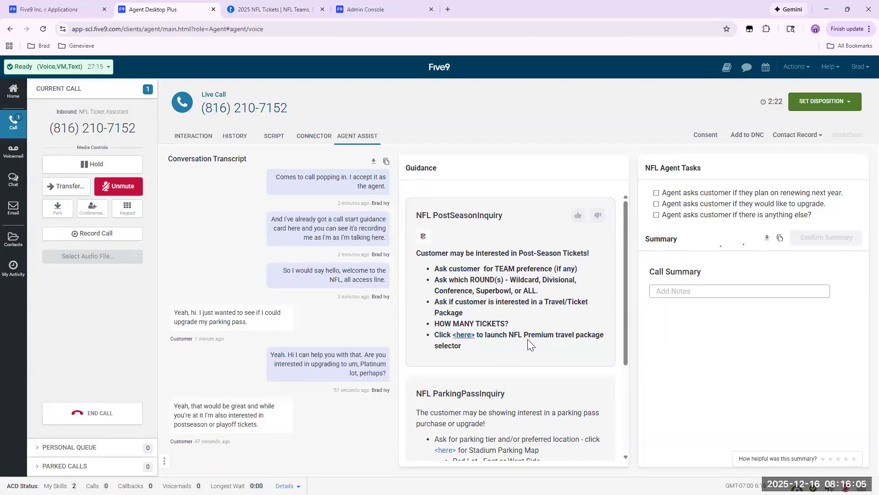
{"action": "scroll", "coordinate": [528, 339], "scroll_direction": "down", "scroll_amount": 3}
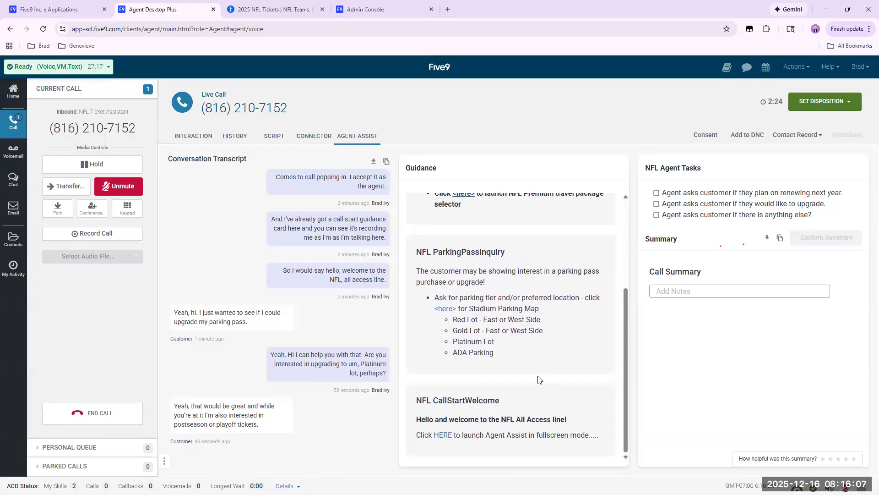
{"action": "scroll", "coordinate": [515, 311], "scroll_direction": "up", "scroll_amount": 3}
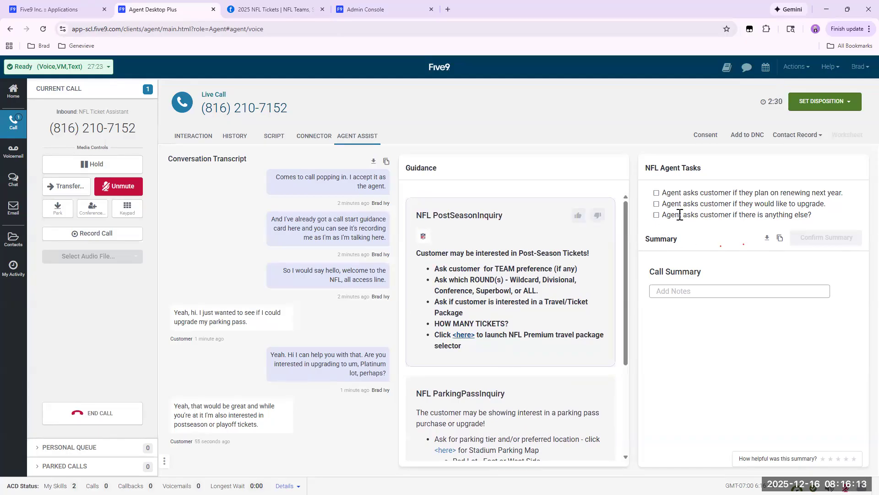
Unmute to ask about season ticket renewal, upgrades and further help, muting the microphone between turns of the call.
{"action": "left_click", "coordinate": [122, 188]}
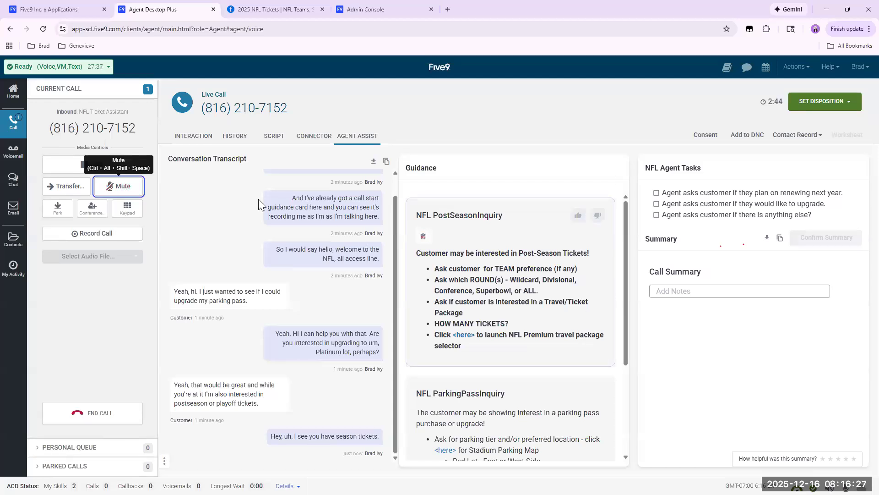
{"action": "left_click", "coordinate": [120, 186]}
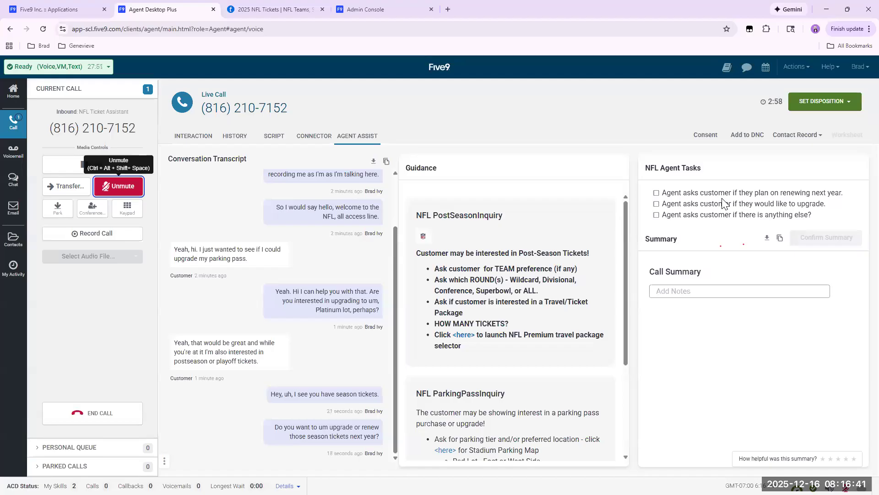
{"action": "left_click", "coordinate": [131, 189]}
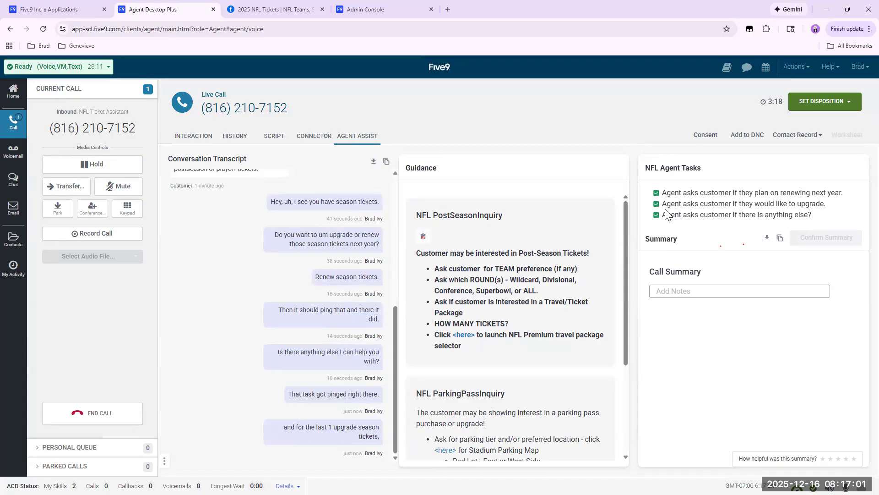
{"action": "left_click", "coordinate": [119, 188]}
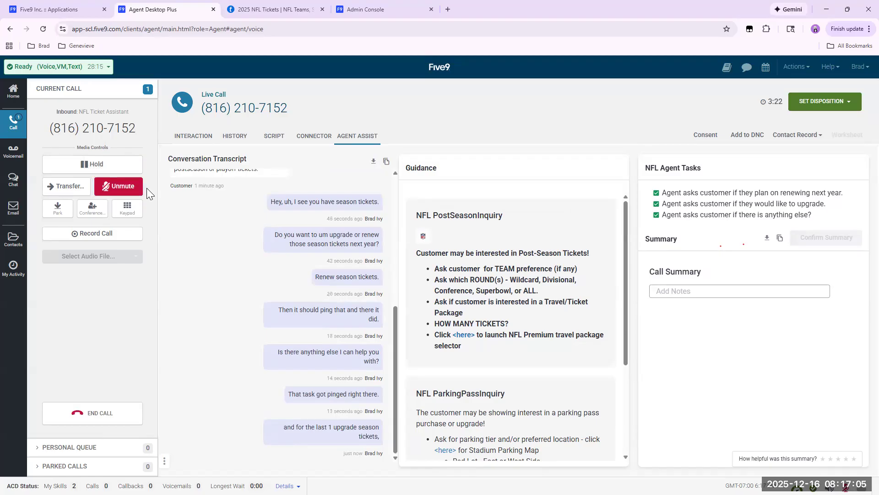
{"action": "left_click", "coordinate": [122, 191]}
{"action": "left_click", "coordinate": [122, 191]}
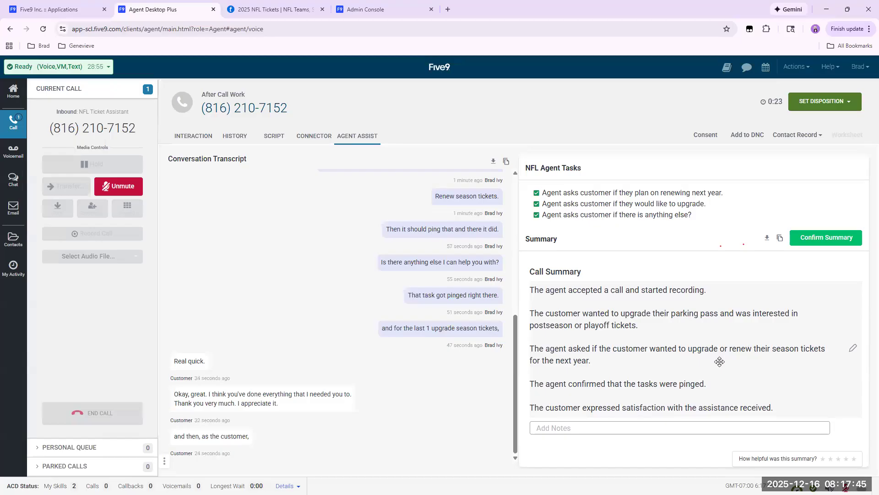
Open the notes field under the call summary and close the call with the disposition No Disposition.
{"action": "left_click", "coordinate": [587, 426]}
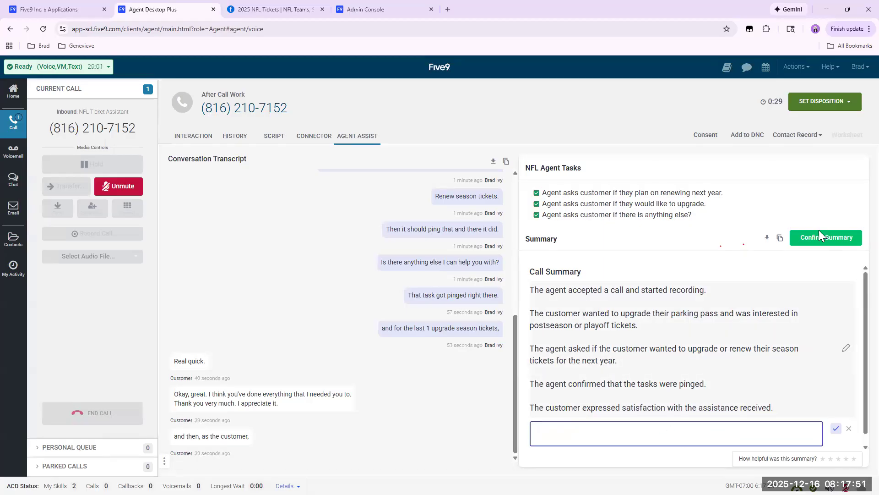
{"action": "left_click", "coordinate": [826, 101]}
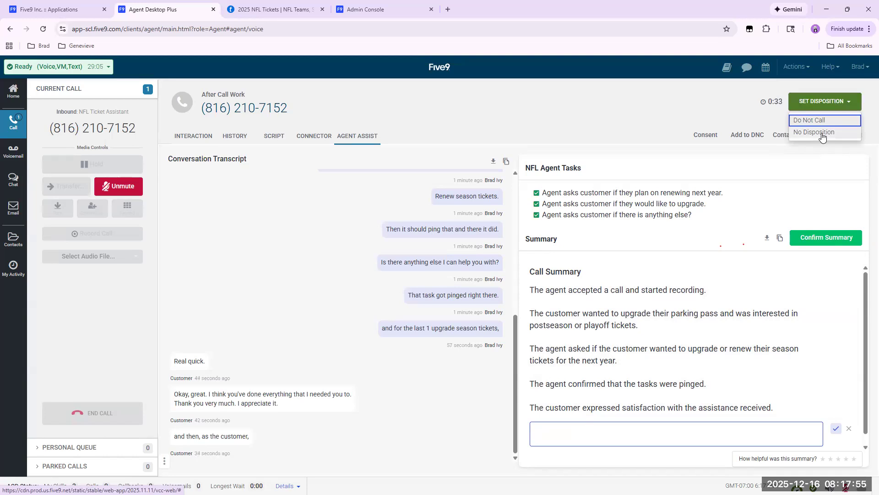
{"action": "left_click", "coordinate": [823, 133]}
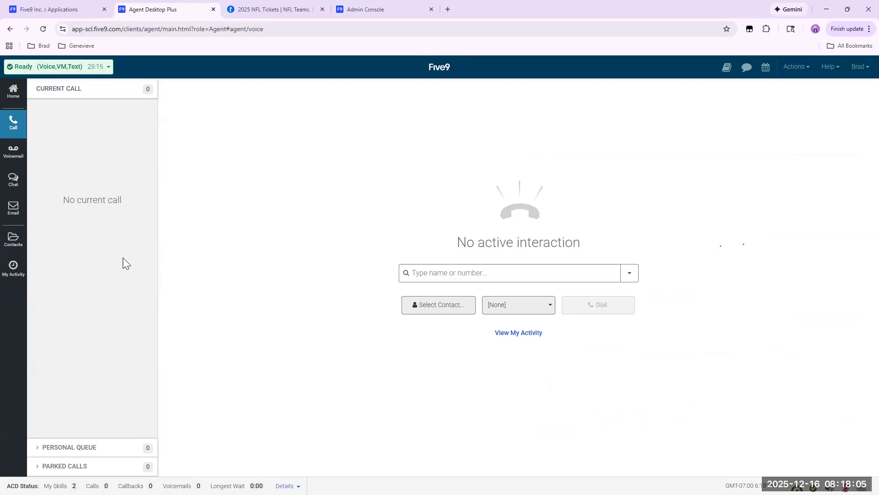
Open the Agent Assist details of today's call in My Activity and examine its transcript, summary and interaction details.
{"action": "left_click", "coordinate": [14, 270]}
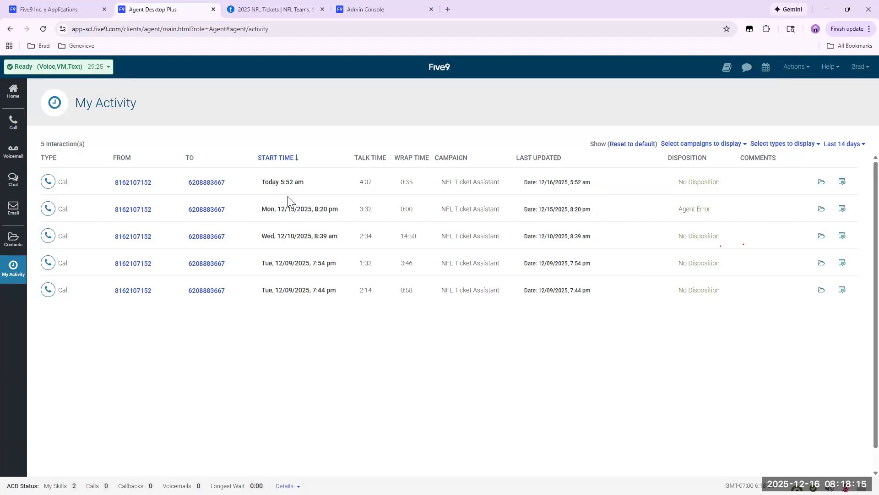
{"action": "left_click", "coordinate": [843, 183]}
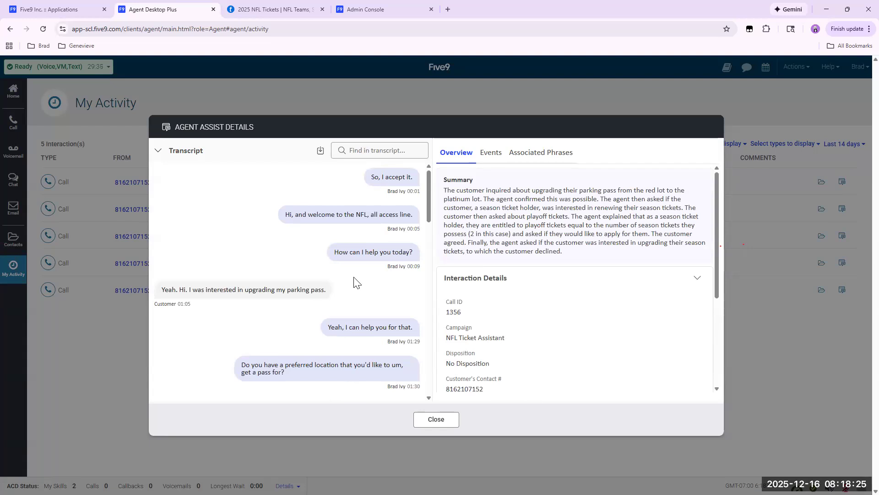
{"action": "scroll", "coordinate": [346, 339], "scroll_direction": "down", "scroll_amount": 8}
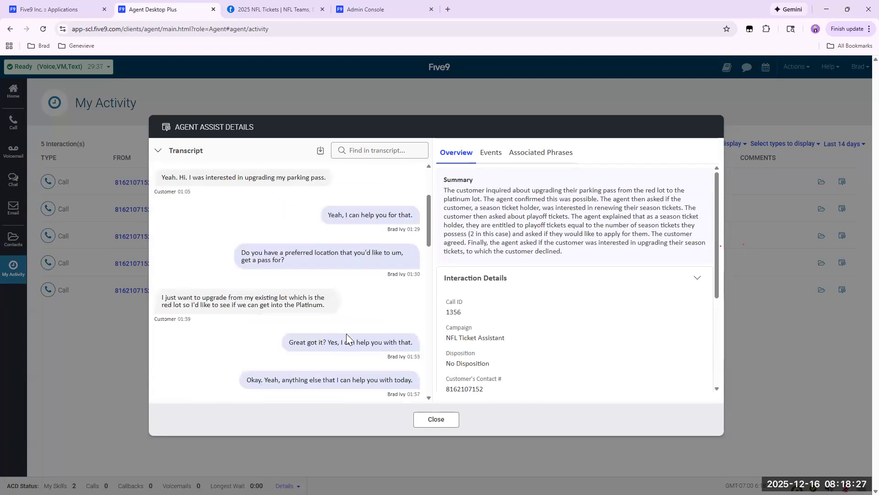
{"action": "scroll", "coordinate": [346, 339], "scroll_direction": "down", "scroll_amount": 10}
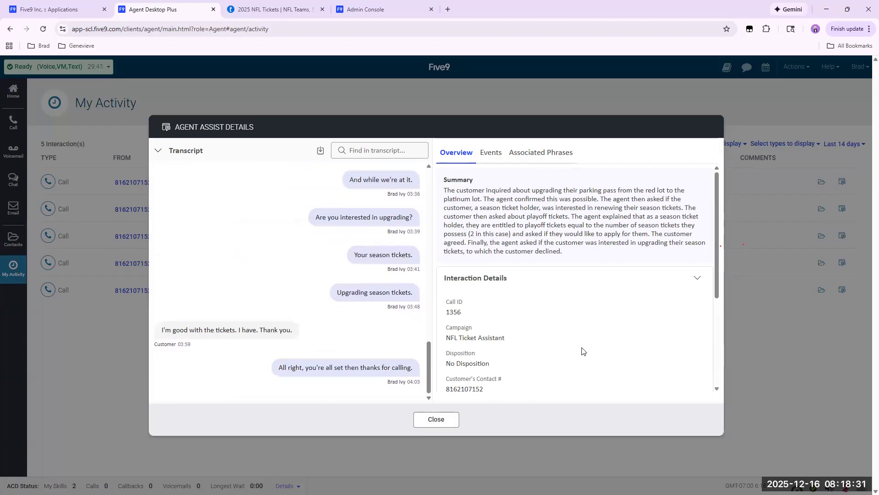
{"action": "scroll", "coordinate": [567, 351], "scroll_direction": "down", "scroll_amount": 1}
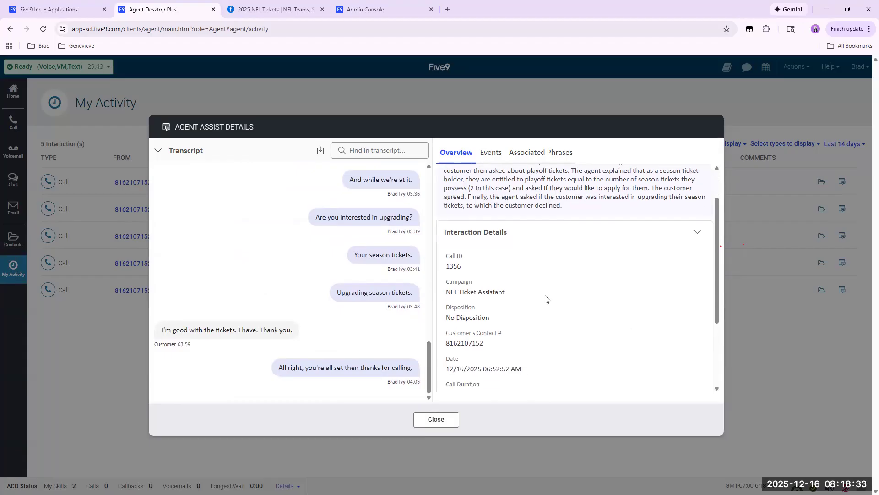
{"action": "scroll", "coordinate": [553, 344], "scroll_direction": "down", "scroll_amount": 2}
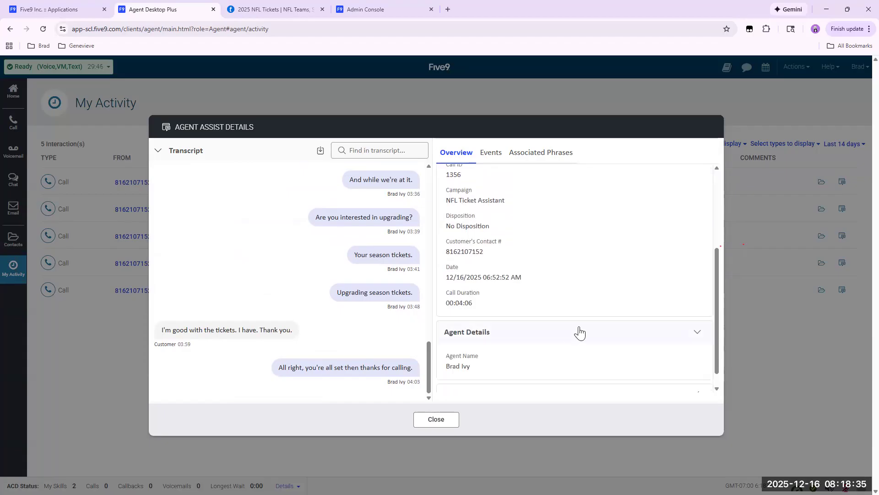
{"action": "scroll", "coordinate": [569, 314], "scroll_direction": "down", "scroll_amount": 1}
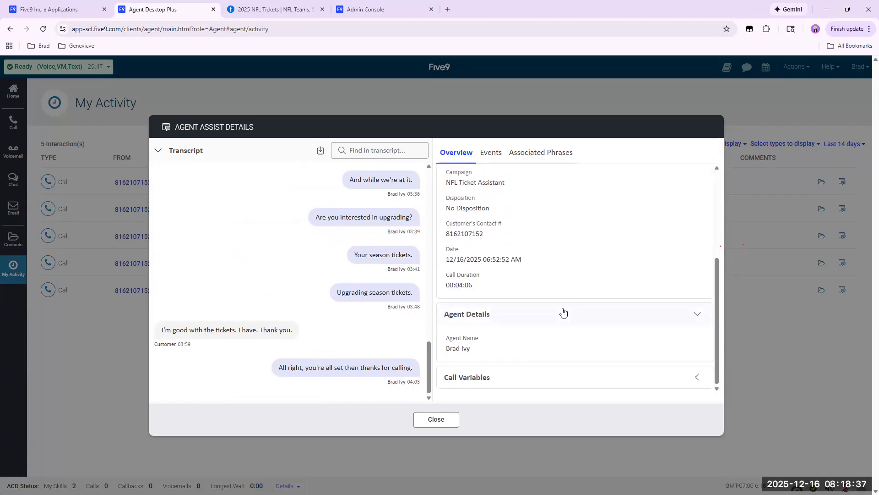
{"action": "scroll", "coordinate": [561, 311], "scroll_direction": "up", "scroll_amount": 3}
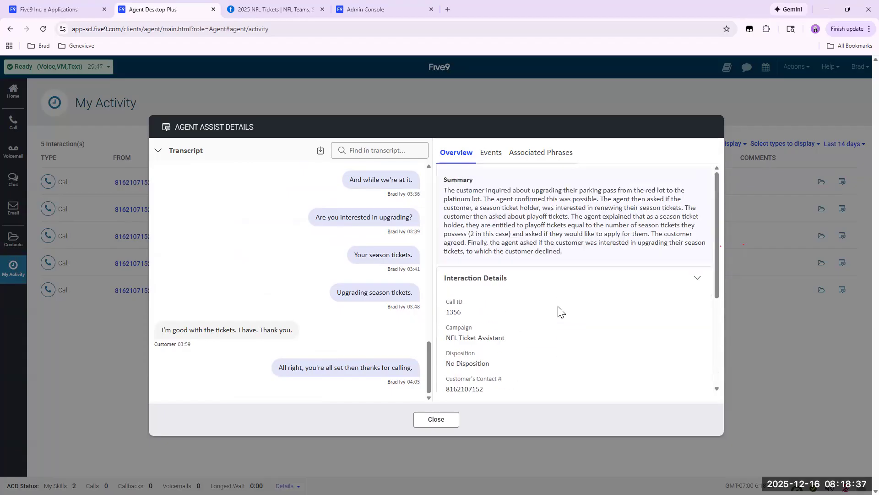
Examine the call's Agent Assist events, expand the NFL Agent Tasks entry, and close the details.
{"action": "left_click", "coordinate": [489, 158]}
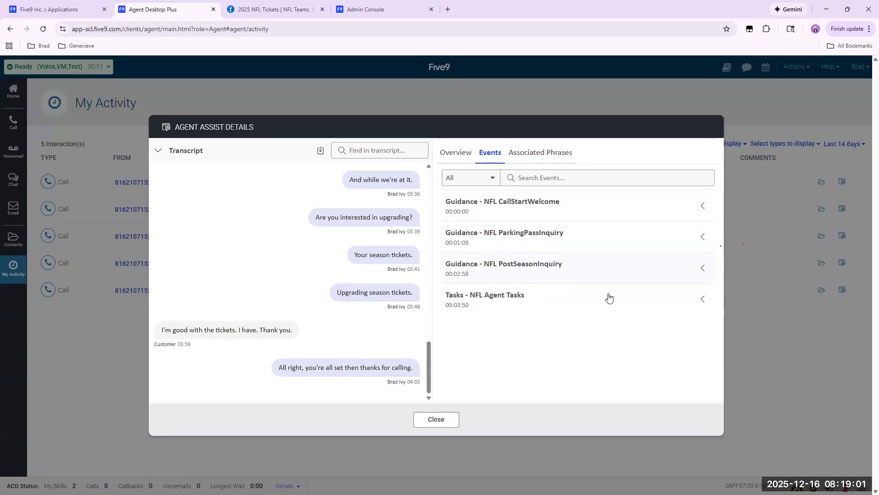
{"action": "left_click", "coordinate": [703, 299]}
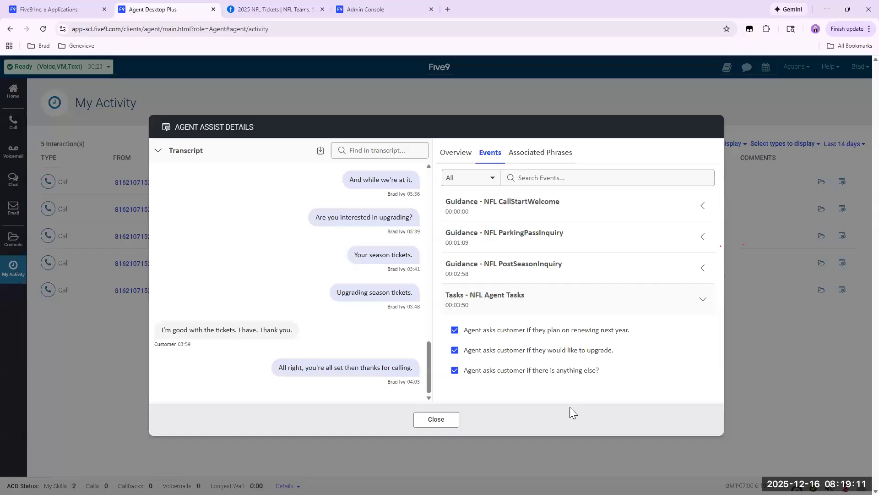
{"action": "left_click", "coordinate": [437, 420]}
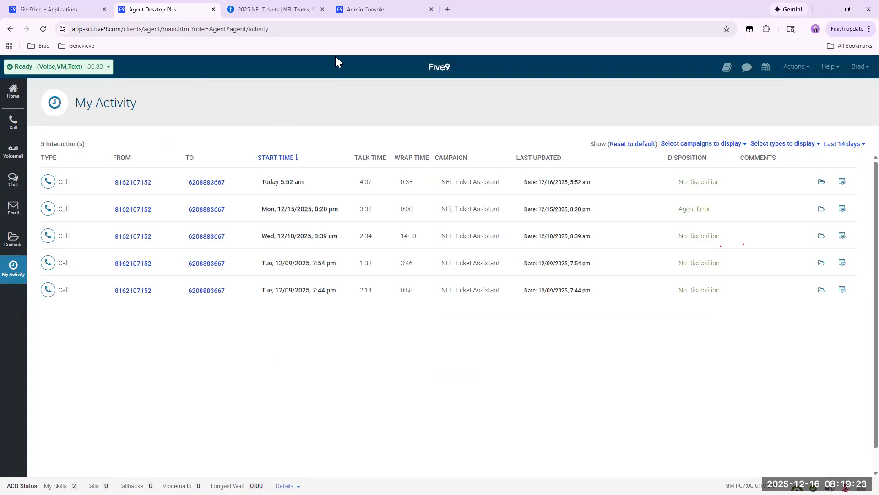
Switch to the Admin Console, go to its home page, and open Create Models from the Agent Assist feature.
{"action": "left_click", "coordinate": [364, 10]}
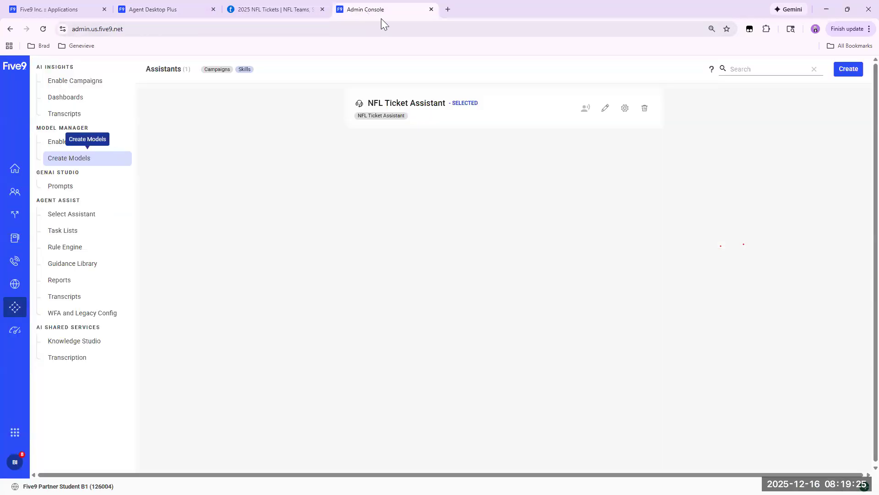
{"action": "left_click", "coordinate": [16, 168]}
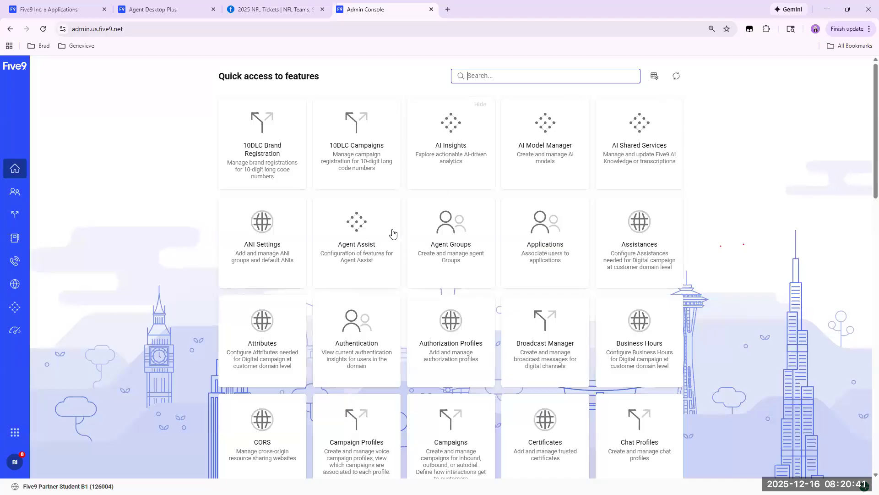
{"action": "left_click", "coordinate": [349, 230]}
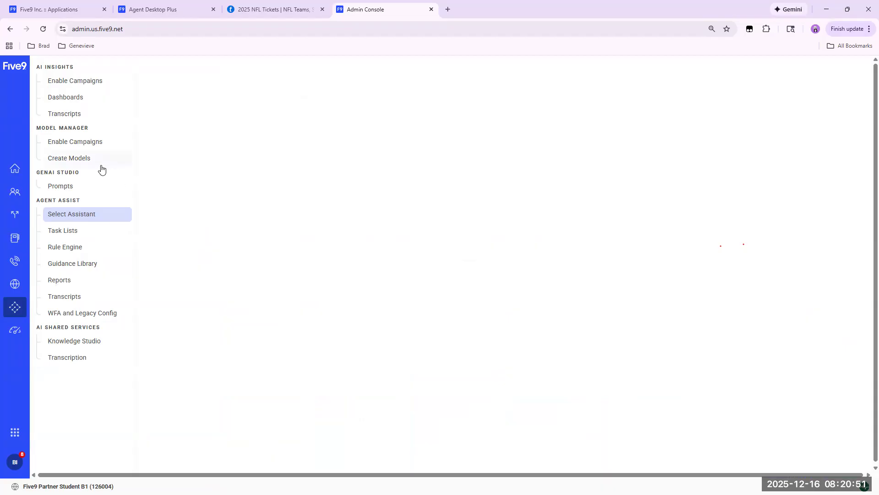
{"action": "left_click", "coordinate": [74, 160]}
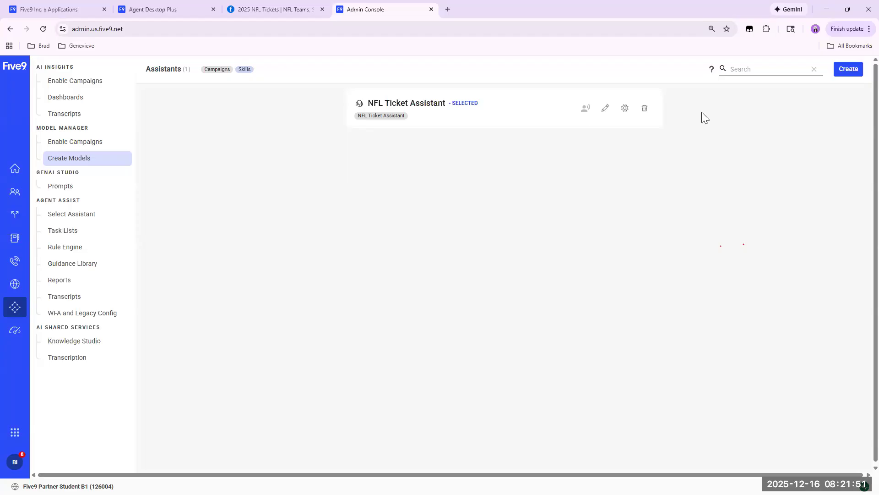
Launch the Agent Assist guided walkthrough from the help page, close the 2025 NFL Tickets page, and advance to the Enable Campaigns instruction.
{"action": "left_click", "coordinate": [711, 70]}
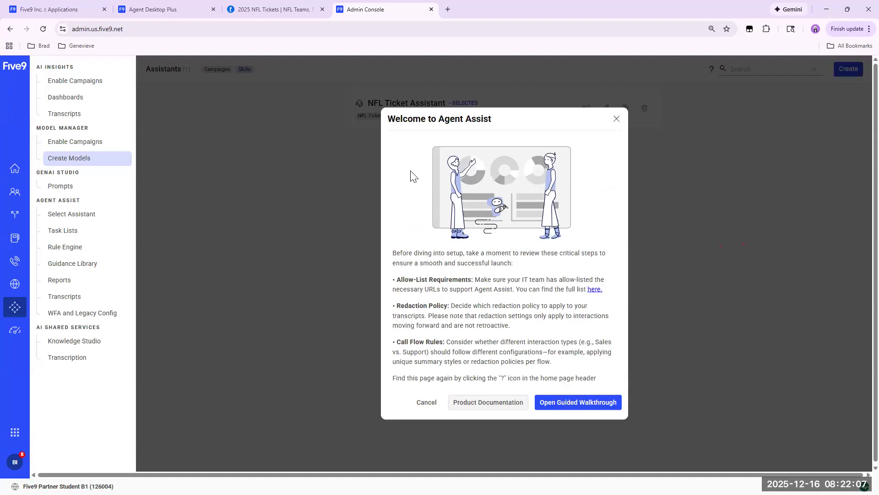
{"action": "left_click", "coordinate": [572, 405]}
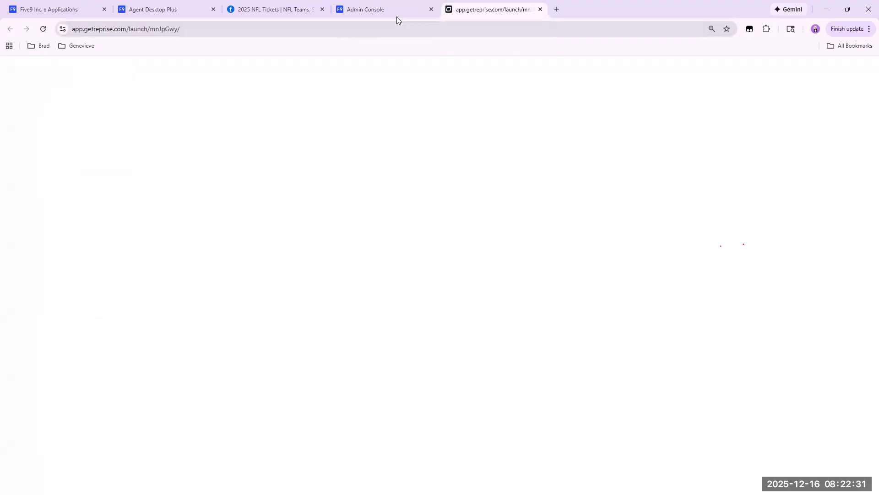
{"action": "left_click", "coordinate": [321, 9]}
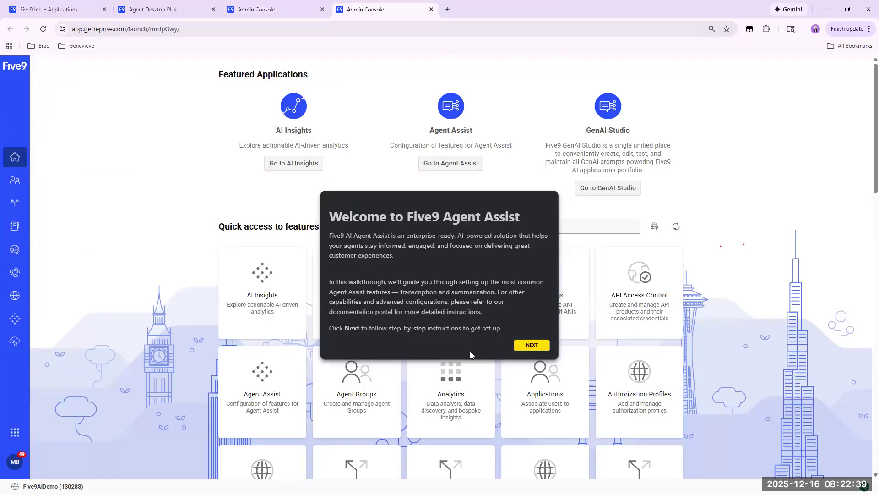
{"action": "left_click", "coordinate": [531, 346]}
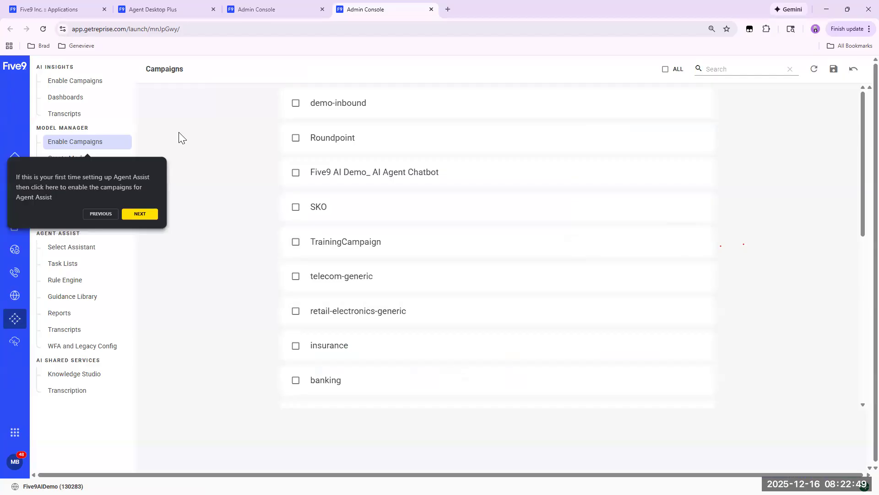
Check the Enable Campaigns setting in the live Admin Console and return to the walkthrough.
{"action": "left_click", "coordinate": [260, 13]}
{"action": "left_click", "coordinate": [64, 142]}
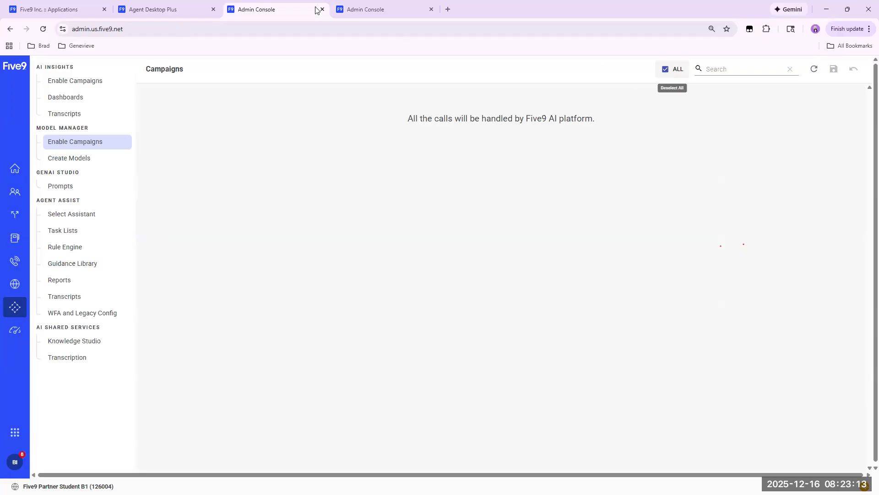
{"action": "left_click", "coordinate": [374, 10]}
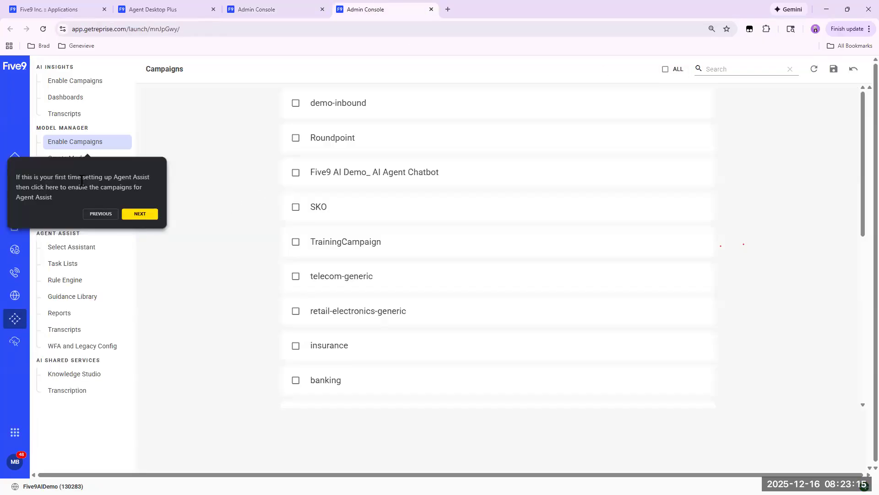
Follow the walkthrough to enable all campaigns, save the selection, and advance through Create Models to the instruction on creating an assistant.
{"action": "left_click", "coordinate": [140, 215]}
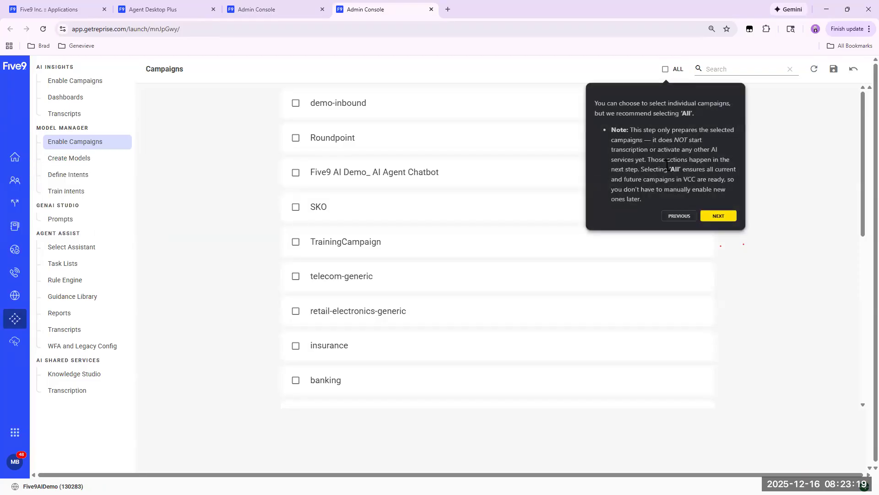
{"action": "left_click", "coordinate": [719, 216]}
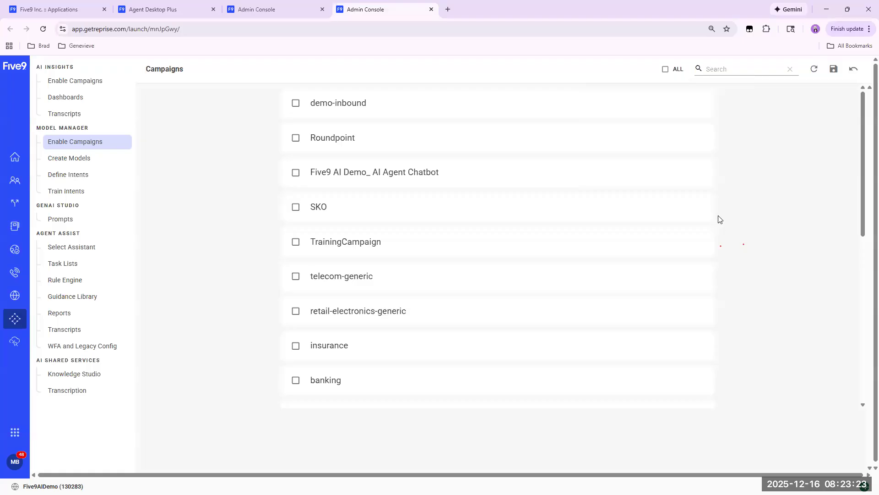
{"action": "left_click", "coordinate": [665, 68]}
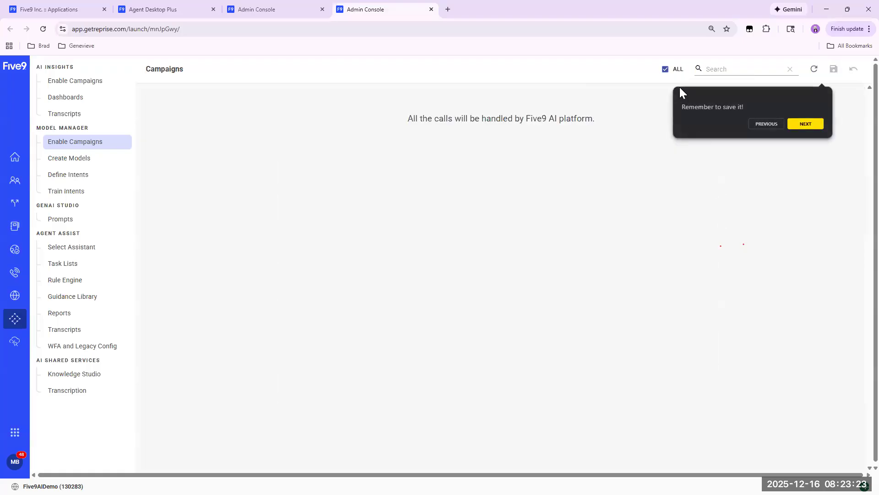
{"action": "left_click", "coordinate": [803, 130]}
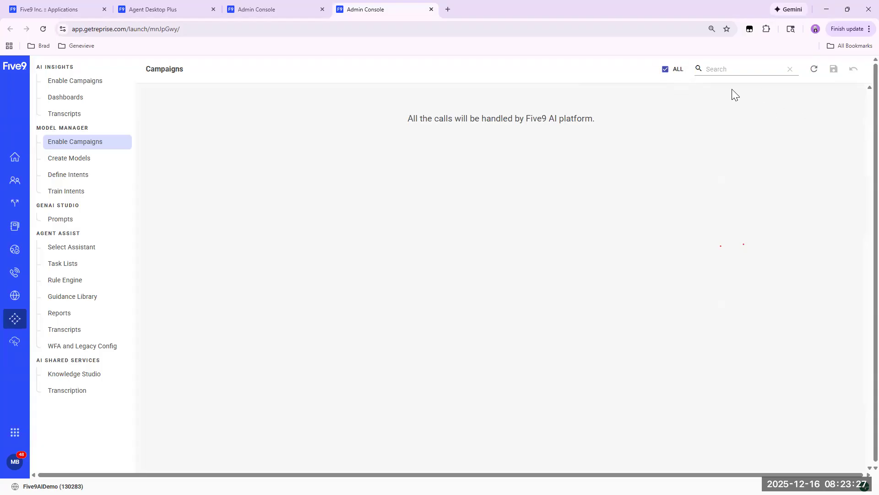
{"action": "left_click", "coordinate": [833, 69]}
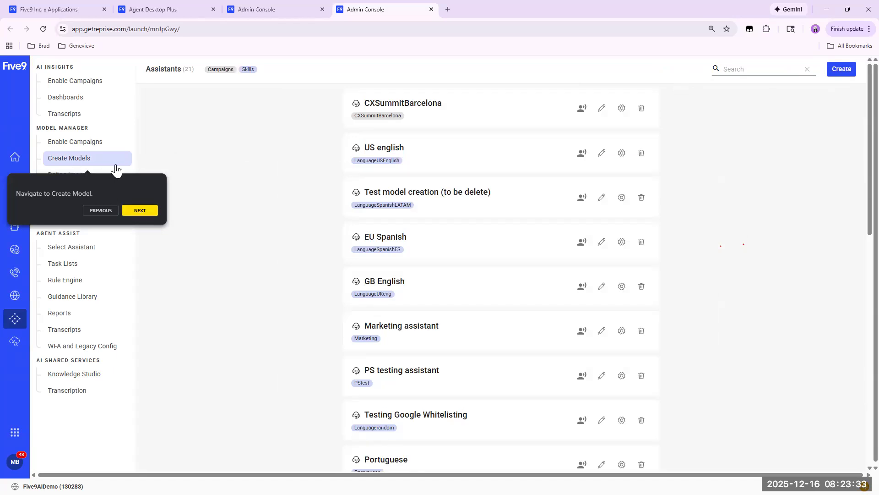
{"action": "left_click", "coordinate": [146, 219]}
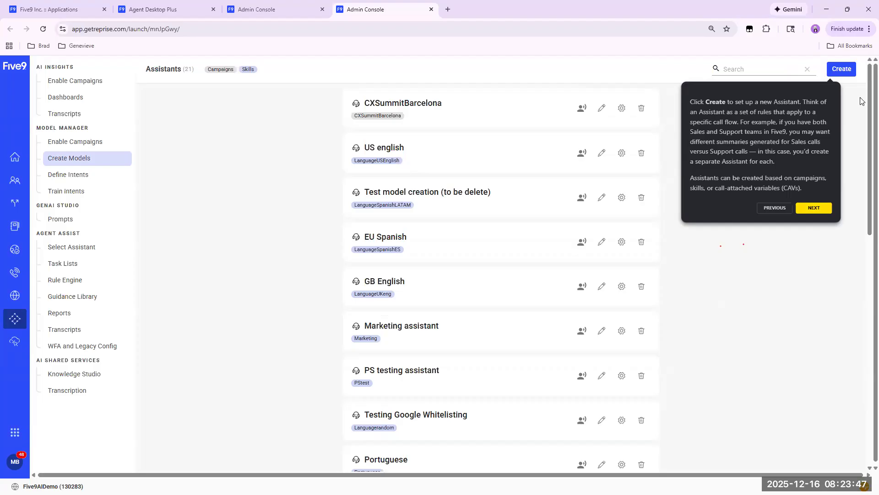
In the live Admin Console's Create Models page, dismiss the welcome message and start a new assistant named World Cup Hotline.
{"action": "left_click", "coordinate": [260, 10]}
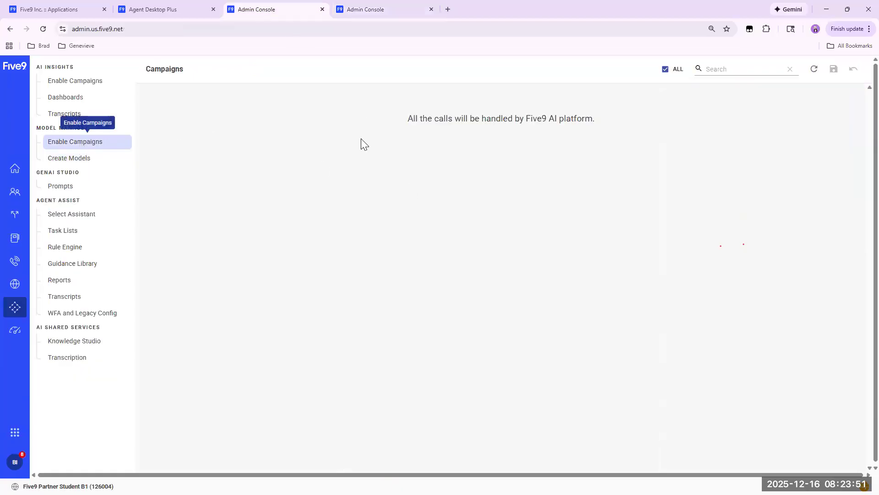
{"action": "left_click", "coordinate": [72, 161]}
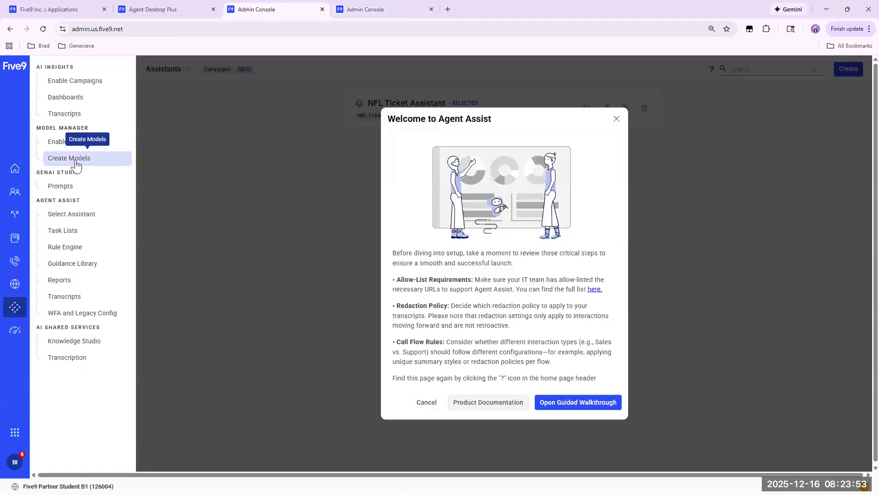
{"action": "left_click", "coordinate": [426, 402]}
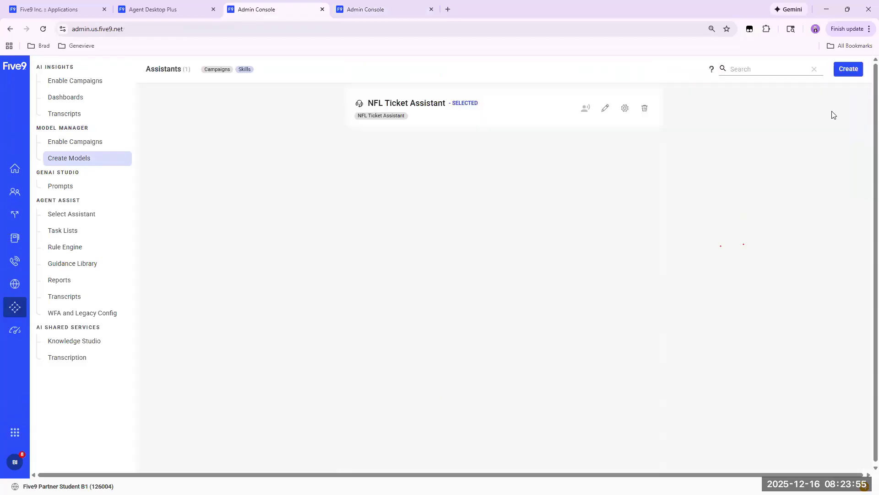
{"action": "left_click", "coordinate": [847, 69]}
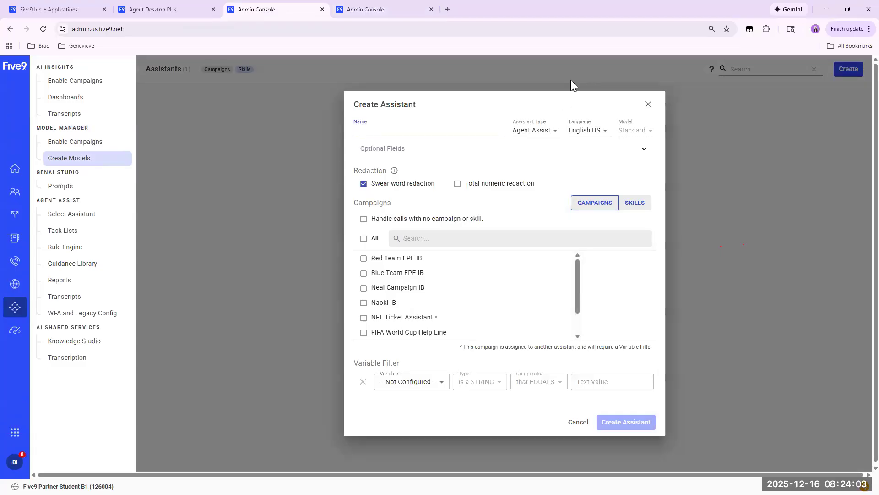
{"action": "type", "text": "World Cup Hotline"}
Check the FIFA World Cup Help Line campaign in the Virtual Contact Center Administrator, assign that campaign to the assistant, and create it.
{"action": "scroll", "coordinate": [531, 300], "scroll_direction": "down", "scroll_amount": 1}
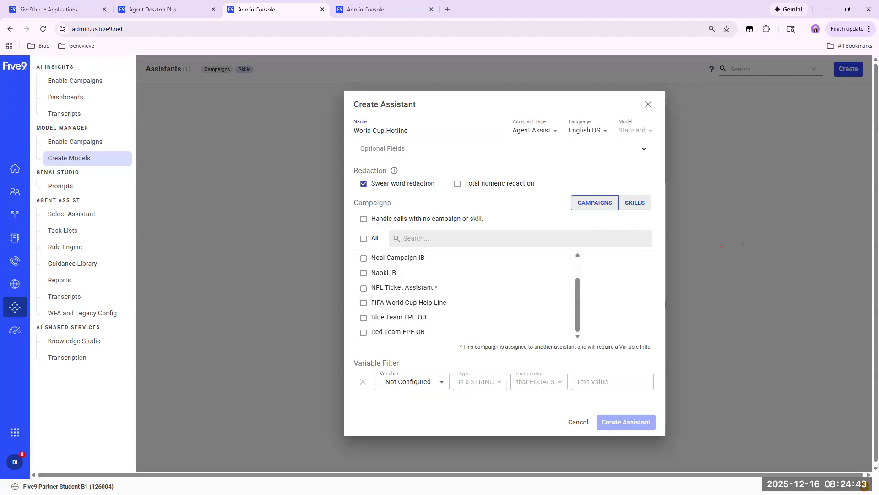
{"action": "key", "text": "alt+Tab"}
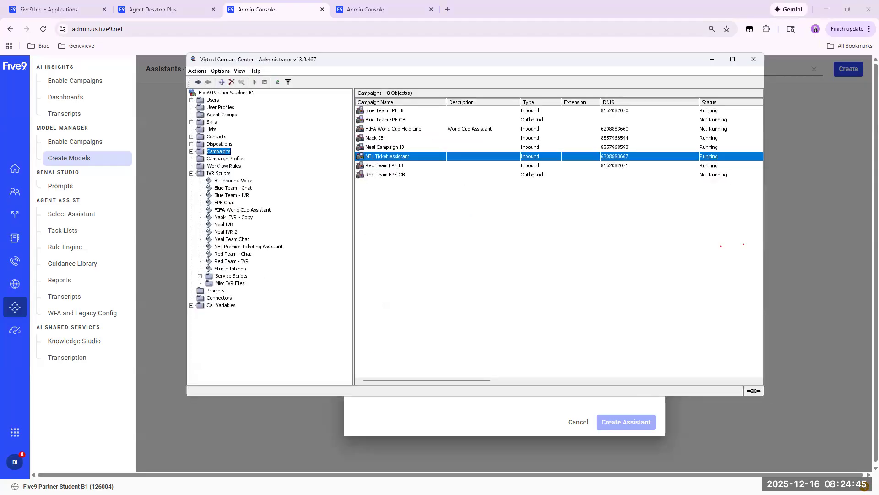
{"action": "left_click", "coordinate": [388, 133]}
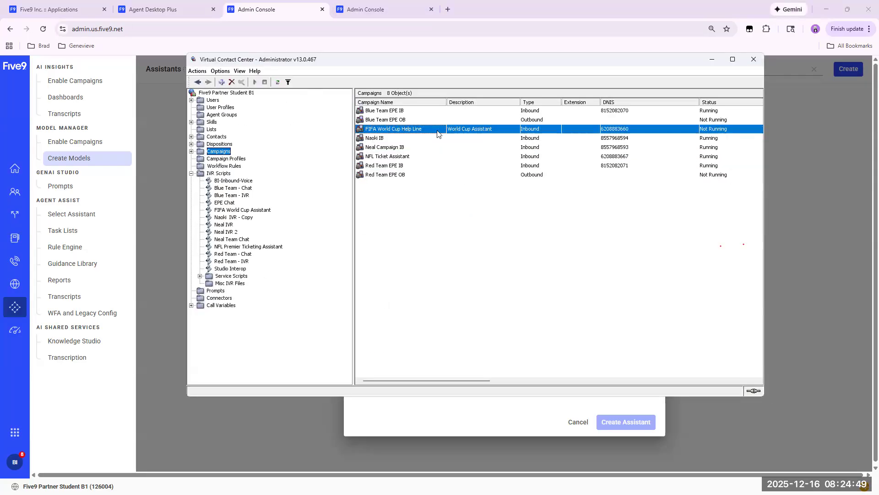
{"action": "left_click", "coordinate": [712, 59]}
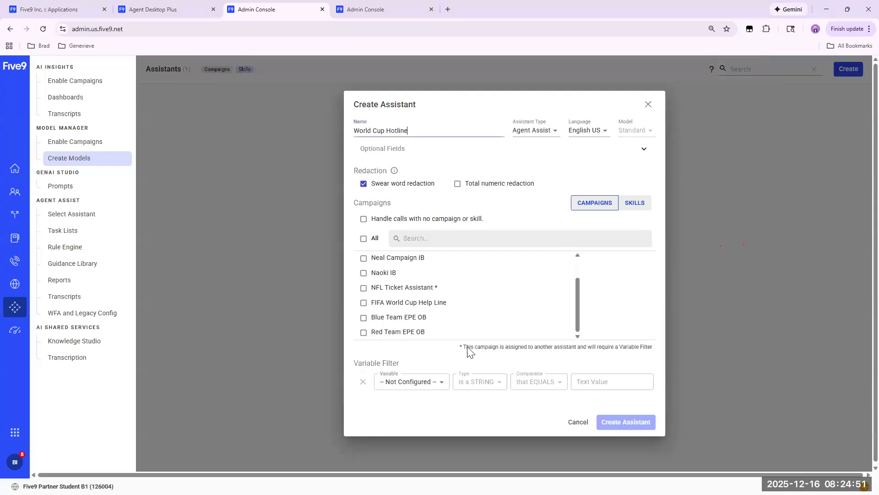
{"action": "left_click", "coordinate": [363, 303]}
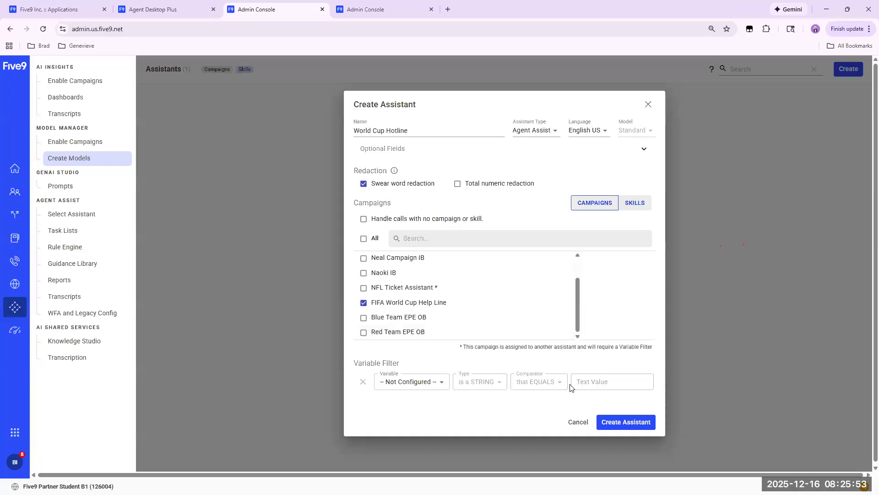
{"action": "left_click", "coordinate": [624, 422]}
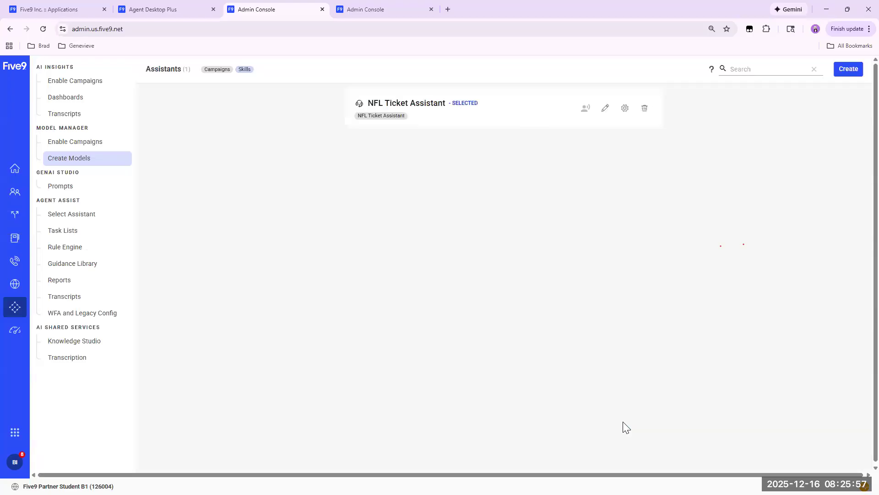
Return to the walkthrough and review its guidance on assistant name and language, redaction, call flow filtering, and assistant creation time.
{"action": "left_click", "coordinate": [375, 11]}
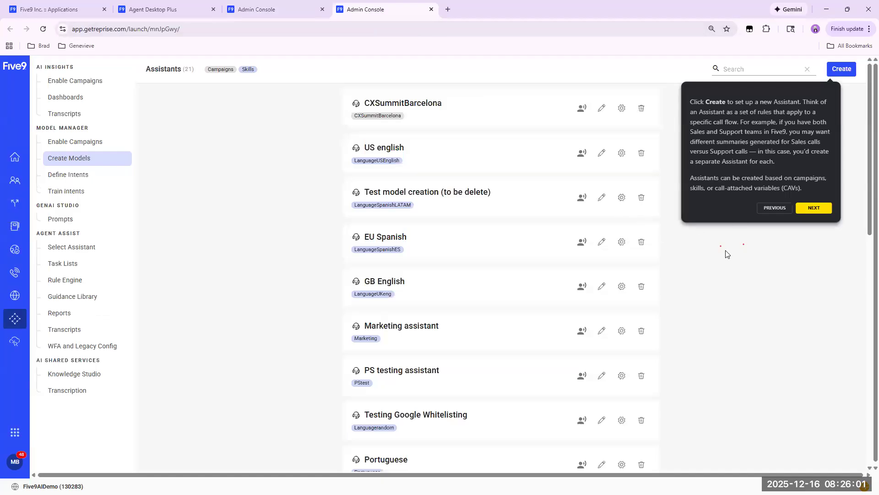
{"action": "left_click", "coordinate": [813, 208]}
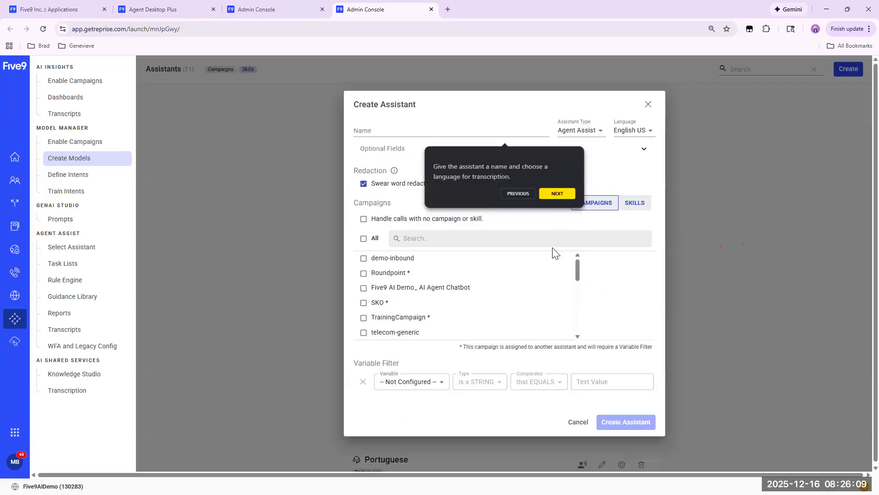
{"action": "left_click", "coordinate": [561, 193]}
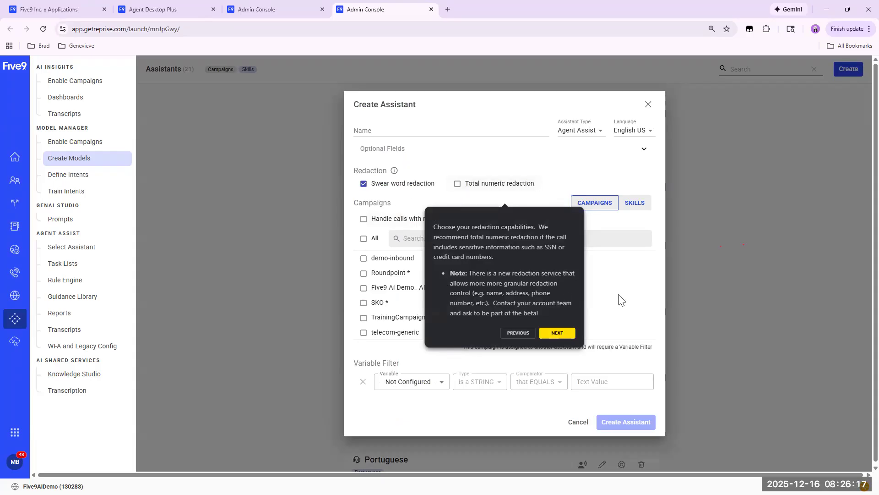
{"action": "left_click", "coordinate": [554, 333]}
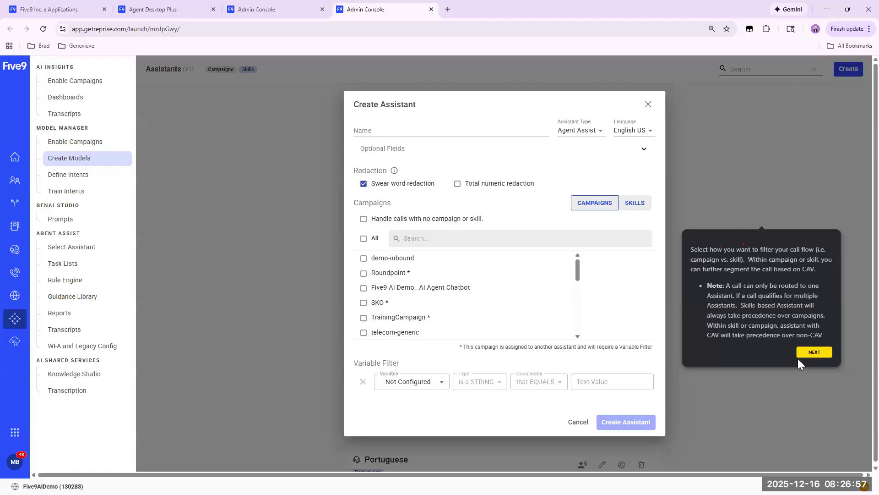
{"action": "left_click", "coordinate": [811, 353]}
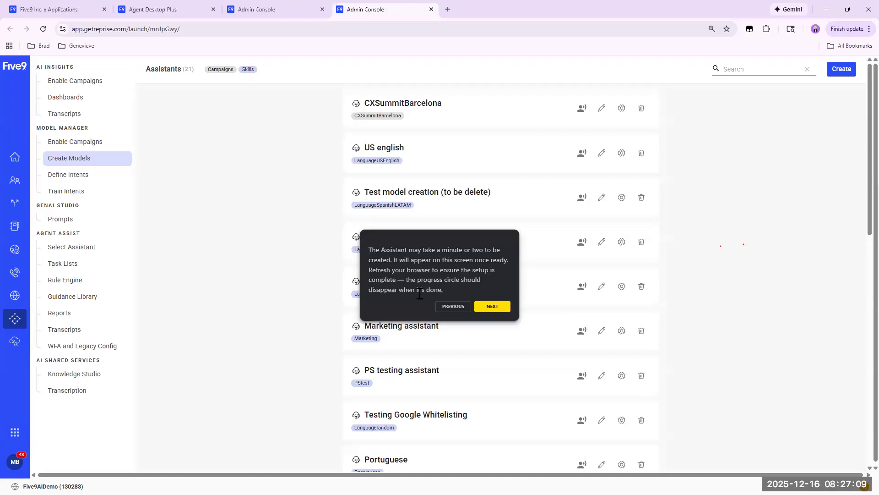
Reload the live Admin Console and reopen the assistants list under Create Models to check the new assistant's setup.
{"action": "left_click", "coordinate": [277, 9]}
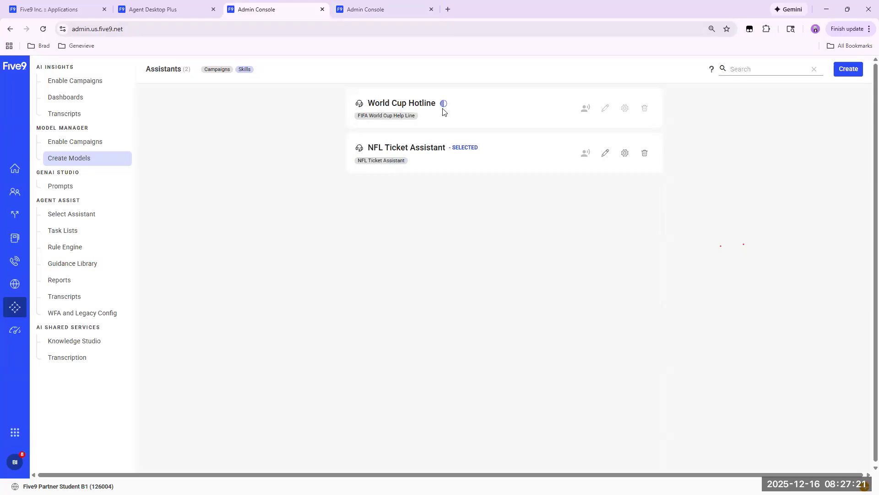
{"action": "left_click", "coordinate": [149, 31]}
{"action": "key", "text": "Return"}
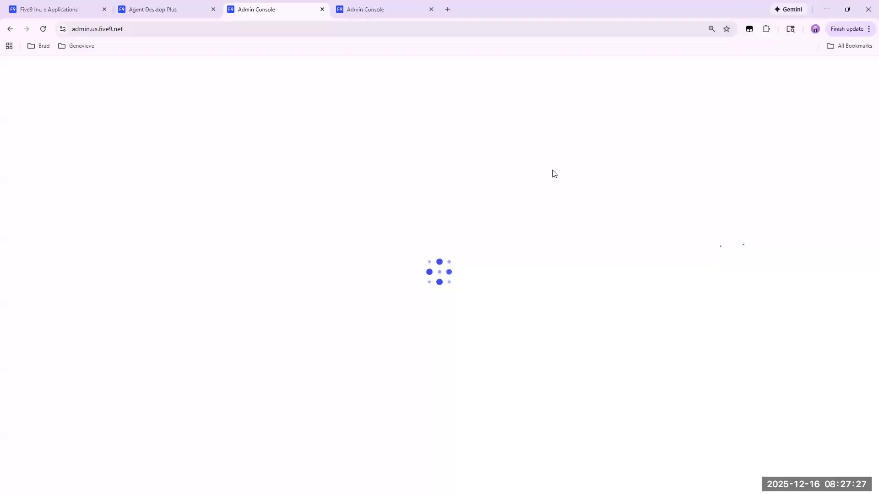
{"action": "left_click", "coordinate": [369, 234]}
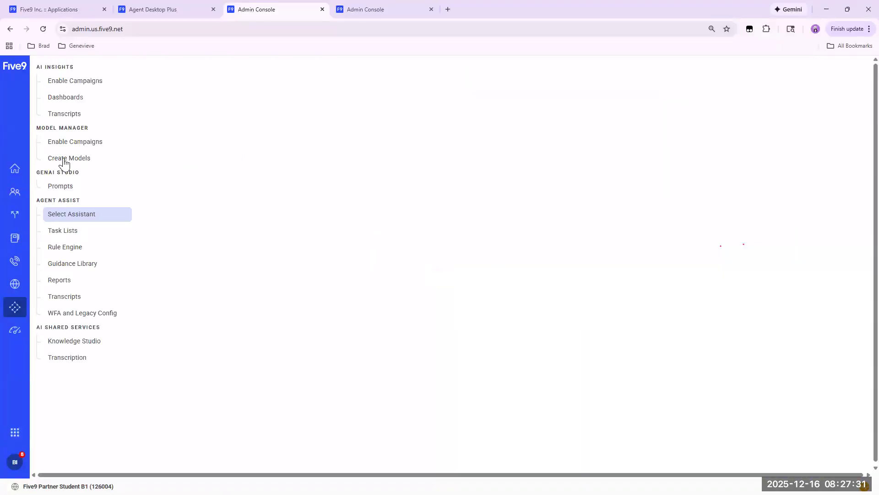
{"action": "left_click", "coordinate": [63, 163]}
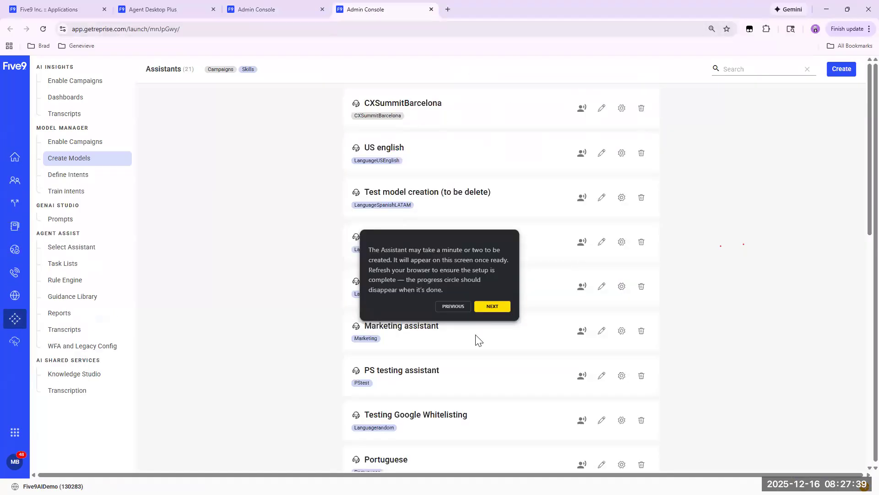
Advance the walkthrough to its Rule Engine guidance, and recheck the World Cup Hotline assistant under Create Models in the live Admin Console.
{"action": "left_click", "coordinate": [492, 306]}
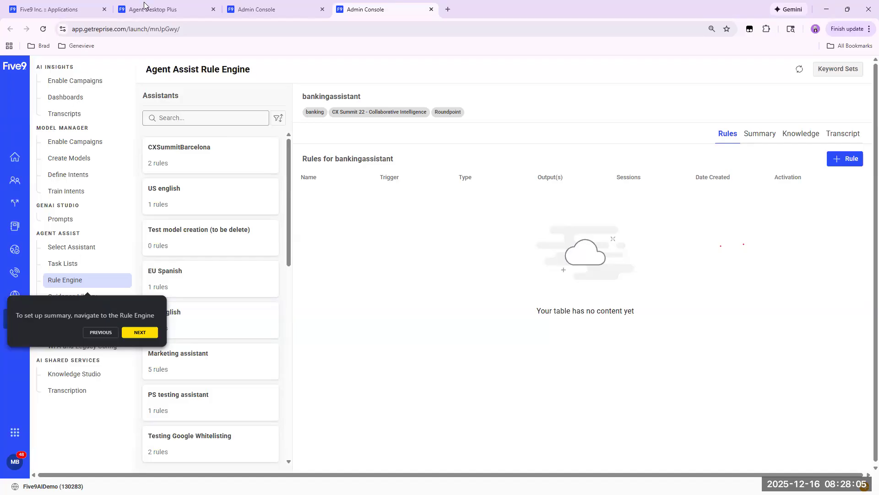
{"action": "left_click", "coordinate": [275, 10]}
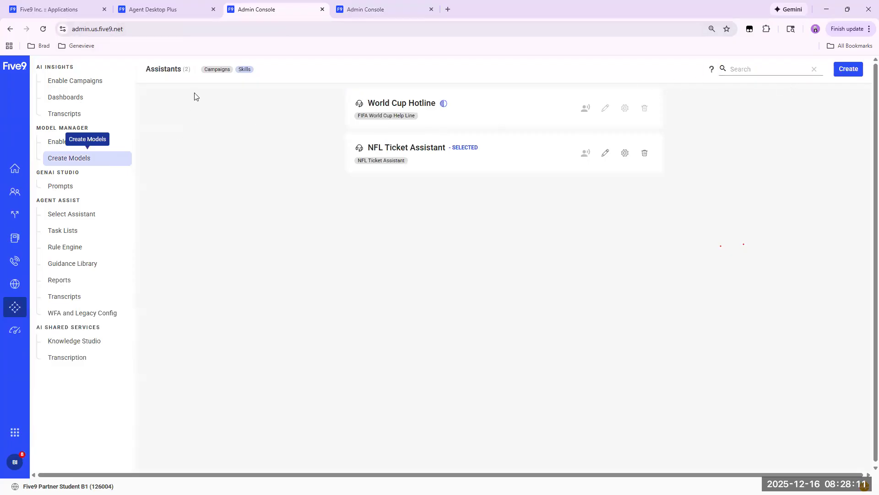
{"action": "left_click", "coordinate": [54, 144]}
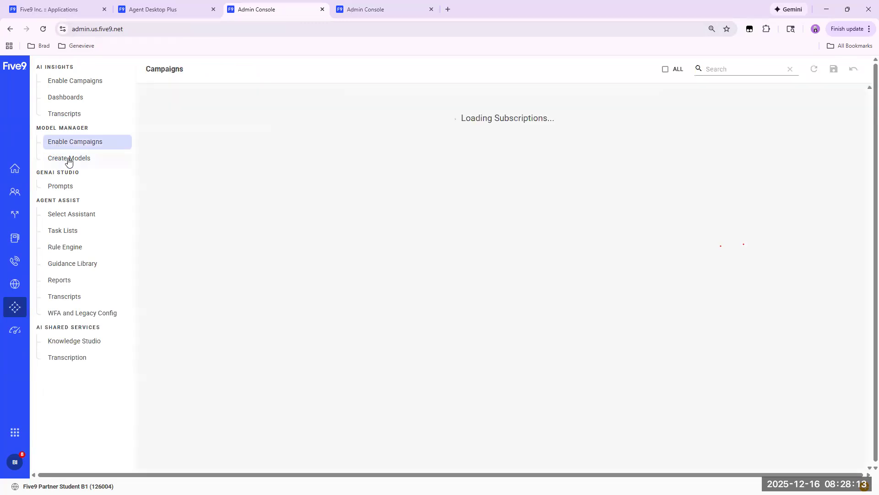
{"action": "left_click", "coordinate": [69, 160]}
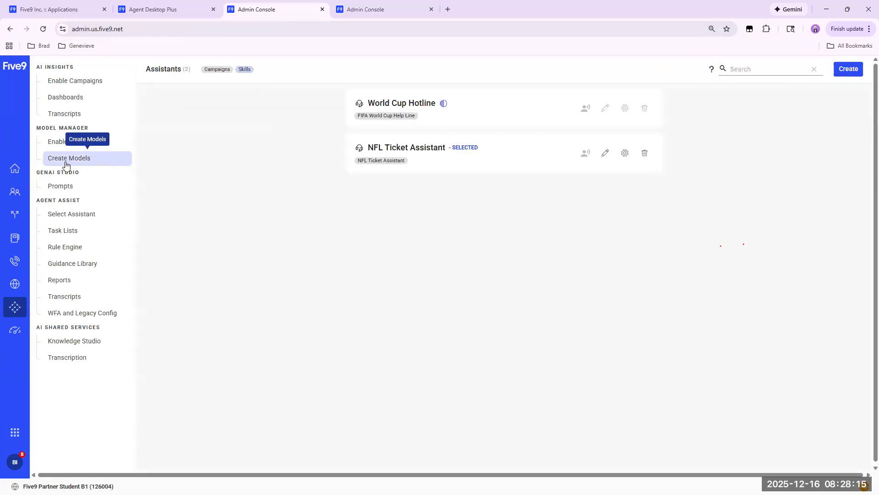
In the Rule Engine, enable After Call Summary for the World Cup Hotline assistant with the Five9 Default Summary prompt and save.
{"action": "left_click", "coordinate": [59, 248]}
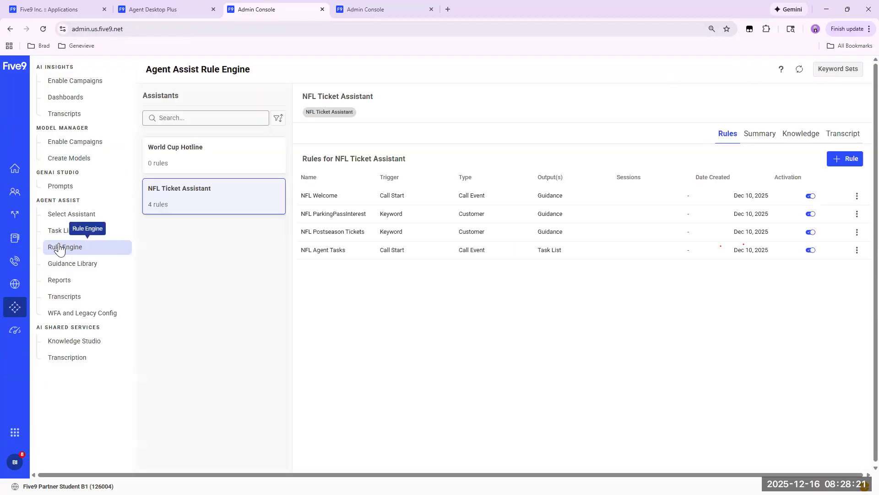
{"action": "left_click", "coordinate": [210, 155]}
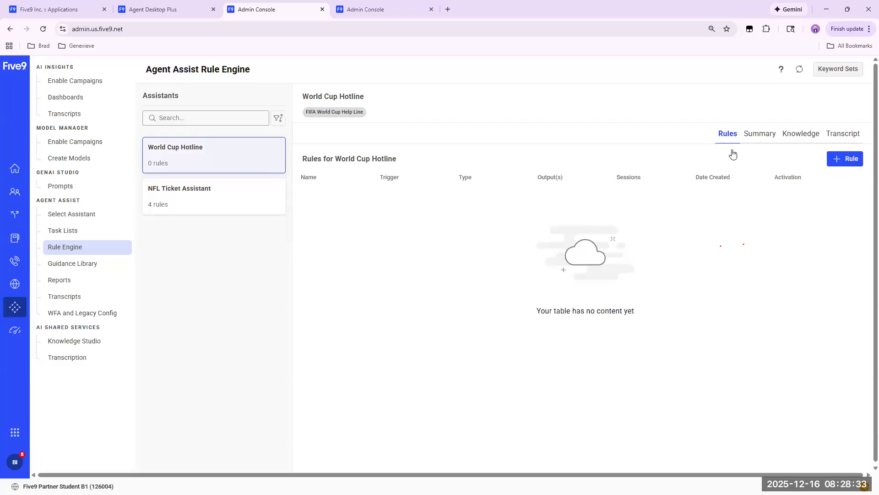
{"action": "left_click", "coordinate": [755, 140]}
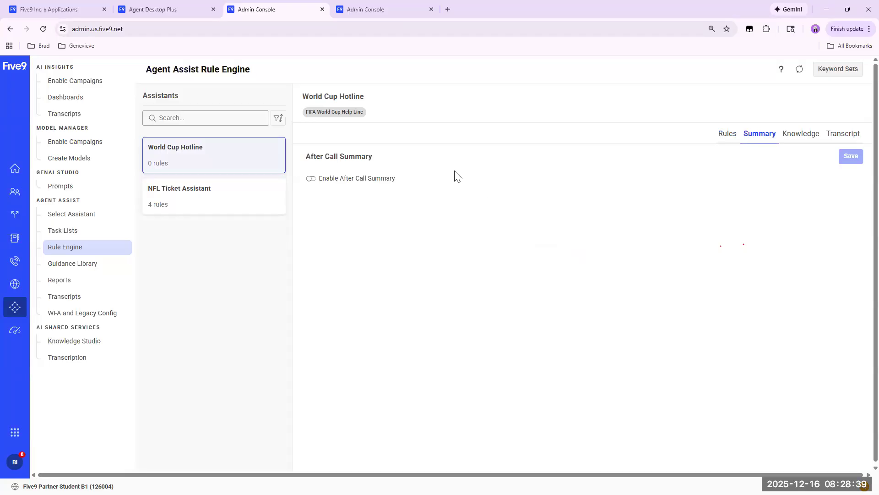
{"action": "left_click", "coordinate": [312, 179]}
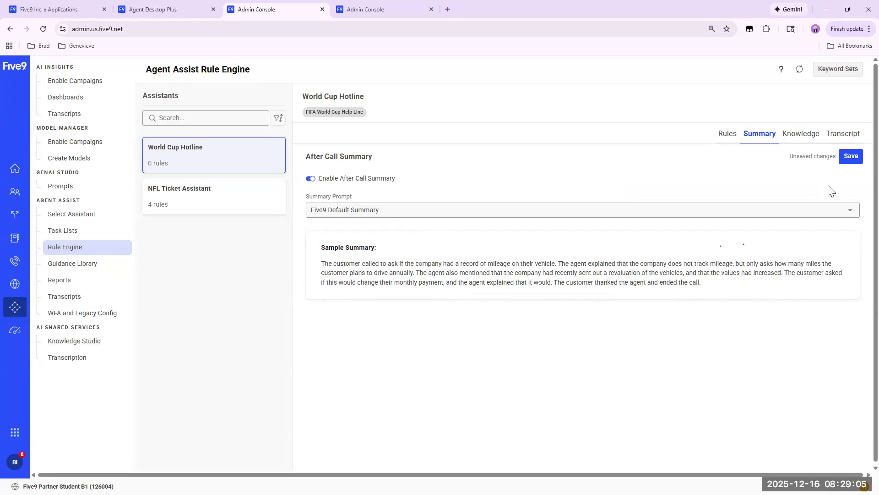
{"action": "left_click", "coordinate": [846, 160]}
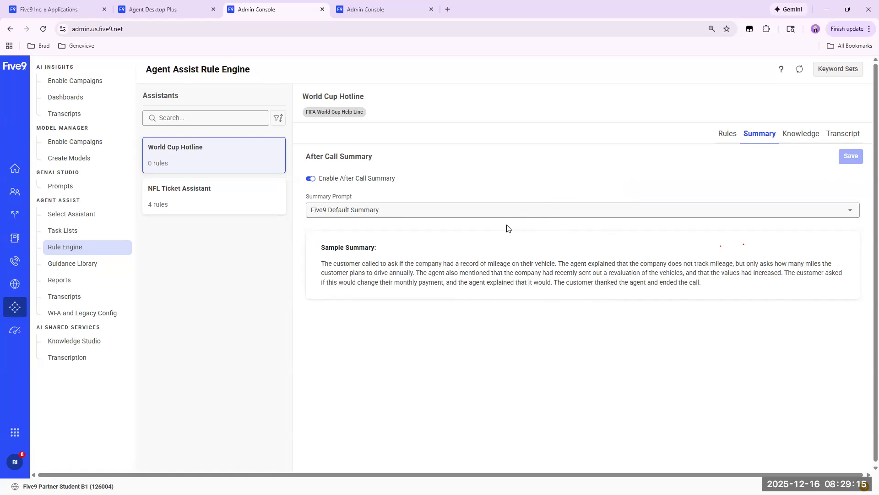
Return to the walkthrough and review its guidance on enabling and saving the after call summary and customizing summary prompts in GenAI Studio.
{"action": "left_click", "coordinate": [395, 3]}
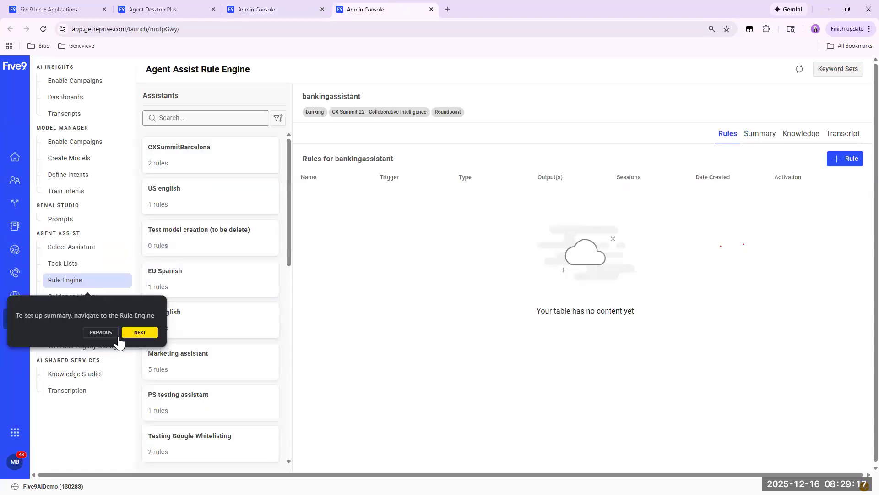
{"action": "left_click", "coordinate": [139, 333]}
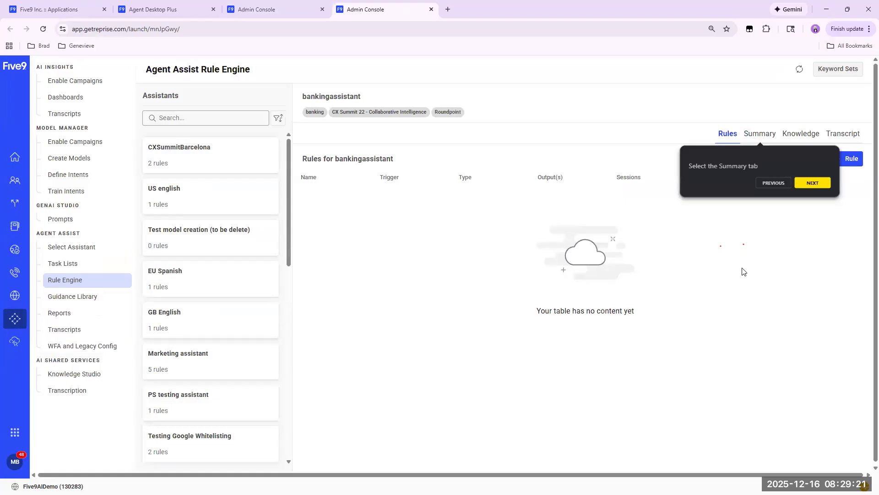
{"action": "left_click", "coordinate": [810, 185]}
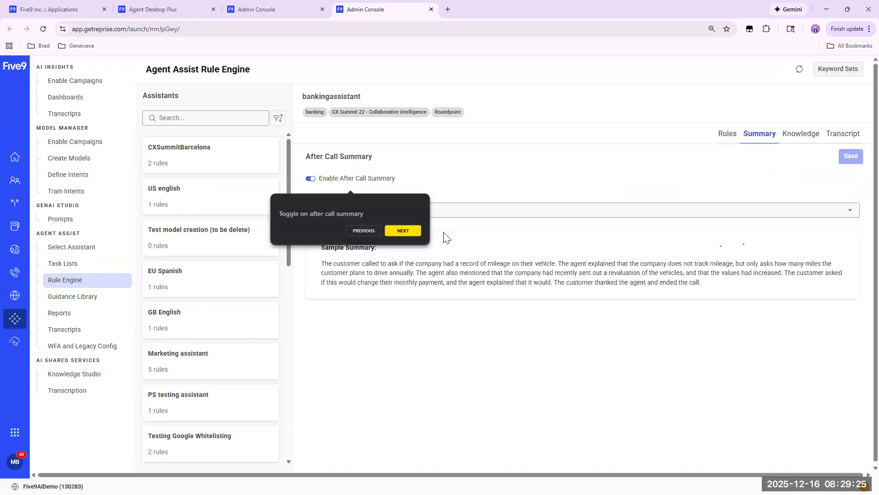
{"action": "left_click", "coordinate": [403, 230]}
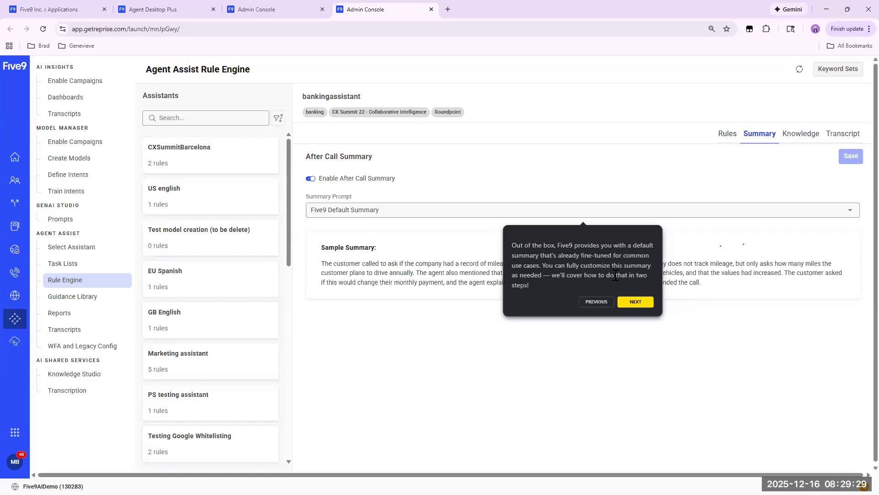
{"action": "left_click", "coordinate": [643, 305]}
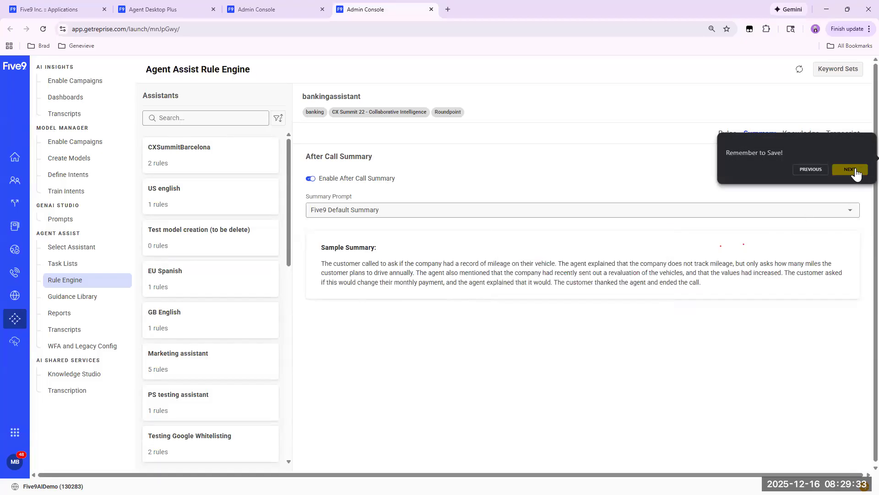
{"action": "left_click", "coordinate": [852, 170]}
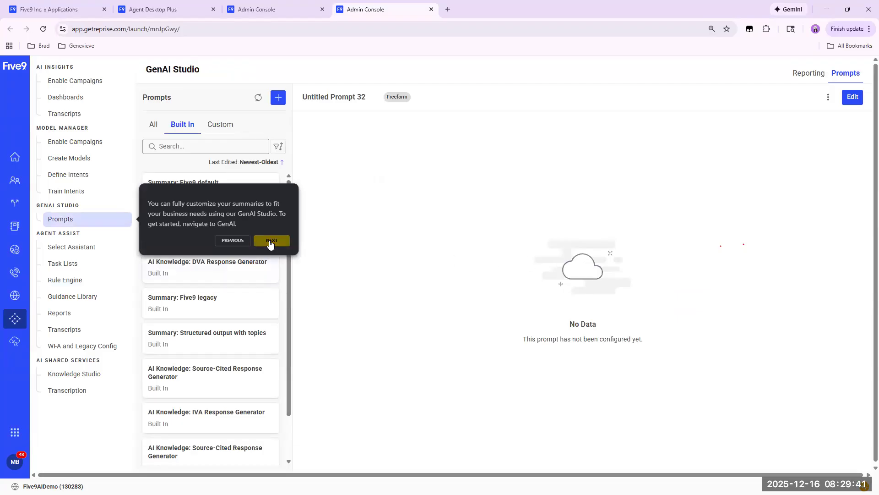
{"action": "left_click", "coordinate": [270, 243]}
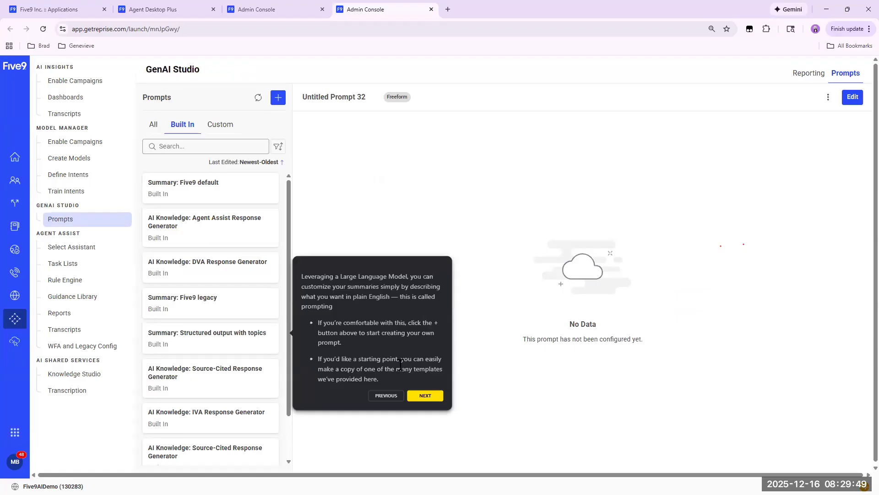
In the live Admin Console's GenAI Studio, examine the built-in "Summary: Five9 default" prompt.
{"action": "left_click", "coordinate": [259, 9]}
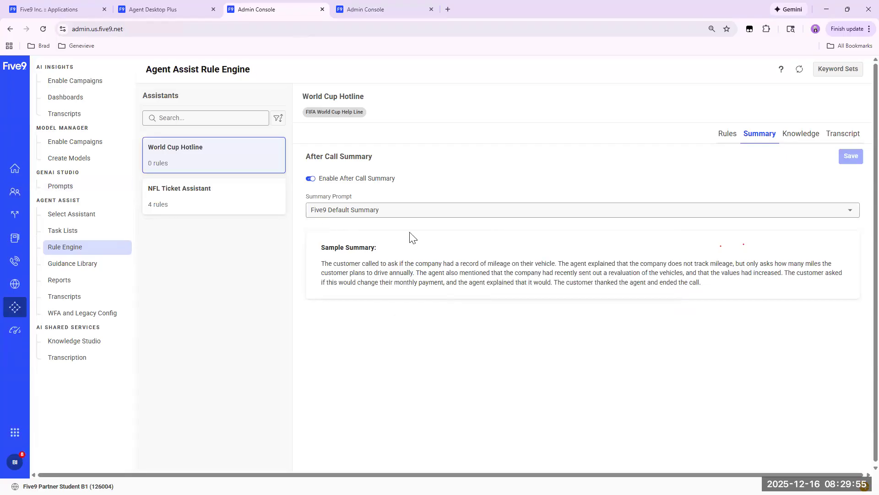
{"action": "left_click", "coordinate": [61, 187]}
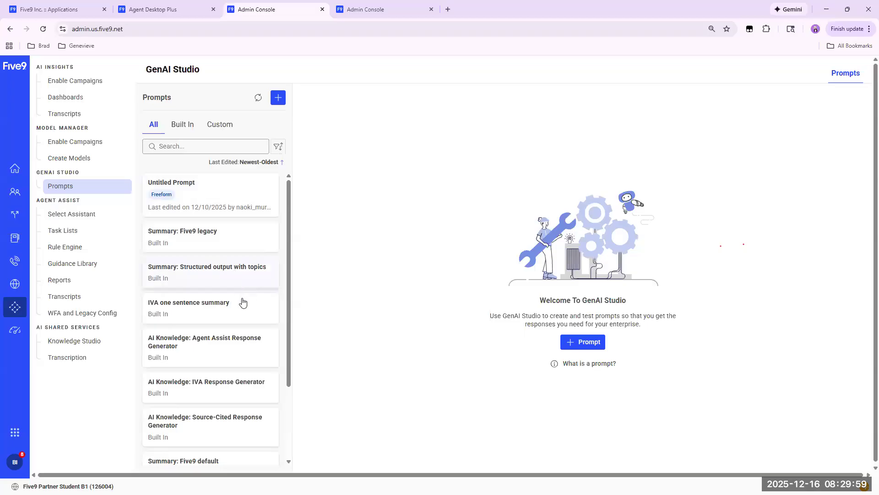
{"action": "scroll", "coordinate": [241, 317], "scroll_direction": "down", "scroll_amount": 3}
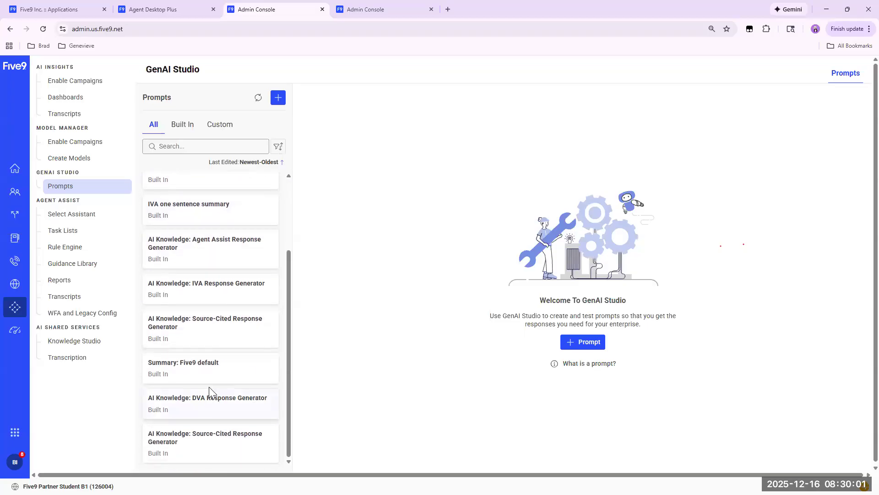
{"action": "left_click", "coordinate": [206, 365]}
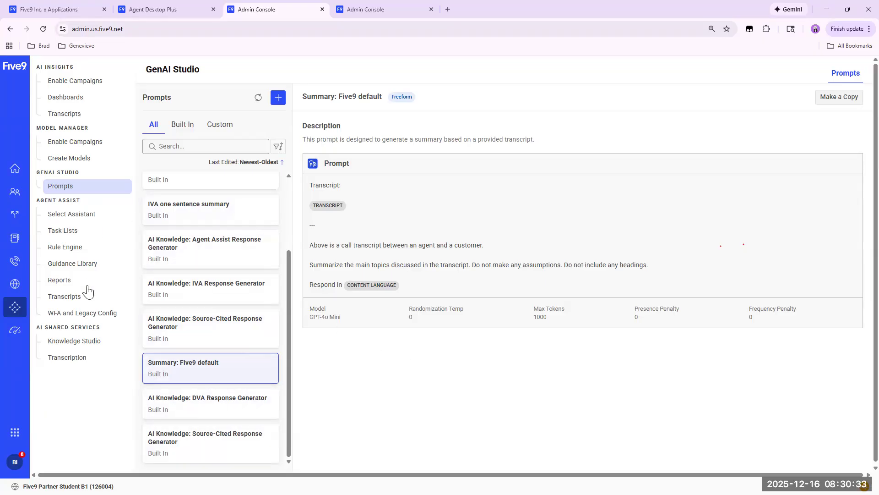
Recheck the World Cup Hotline assistant's setup under Create Models and reload the live Admin Console.
{"action": "left_click", "coordinate": [55, 247]}
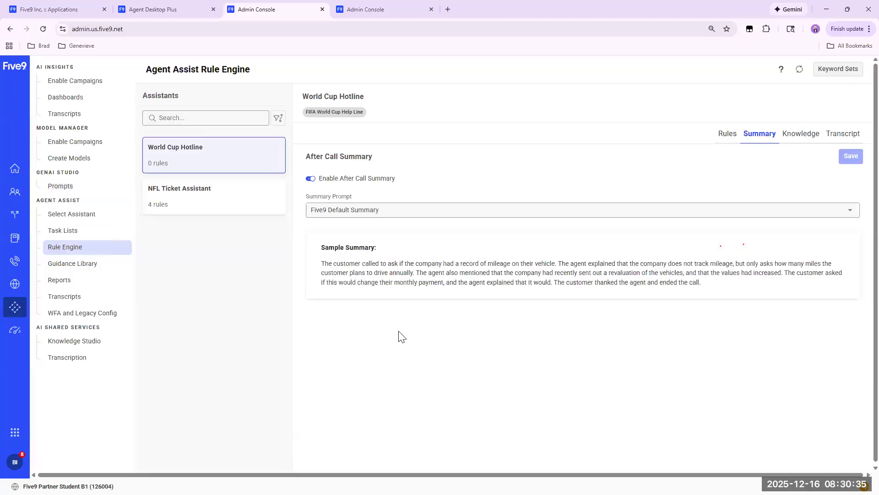
{"action": "left_click", "coordinate": [66, 158]}
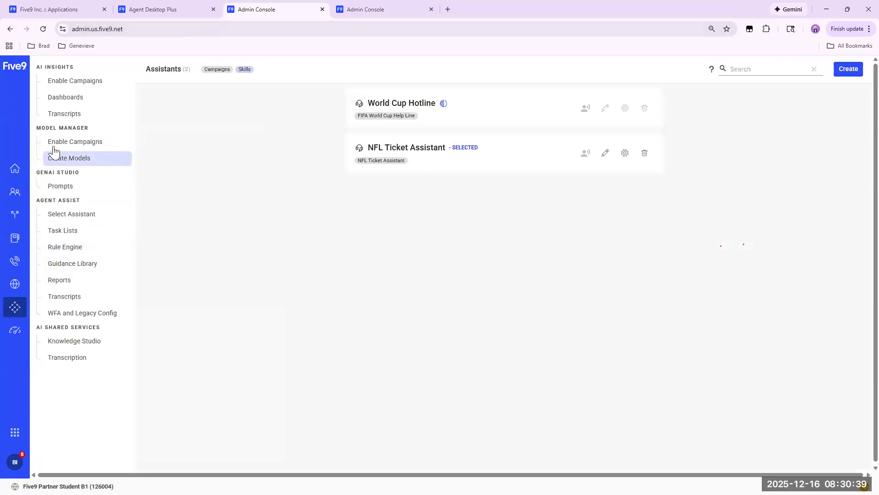
{"action": "left_click", "coordinate": [54, 141]}
{"action": "left_click", "coordinate": [59, 158]}
{"action": "left_click", "coordinate": [131, 34]}
{"action": "key", "text": "Return"}
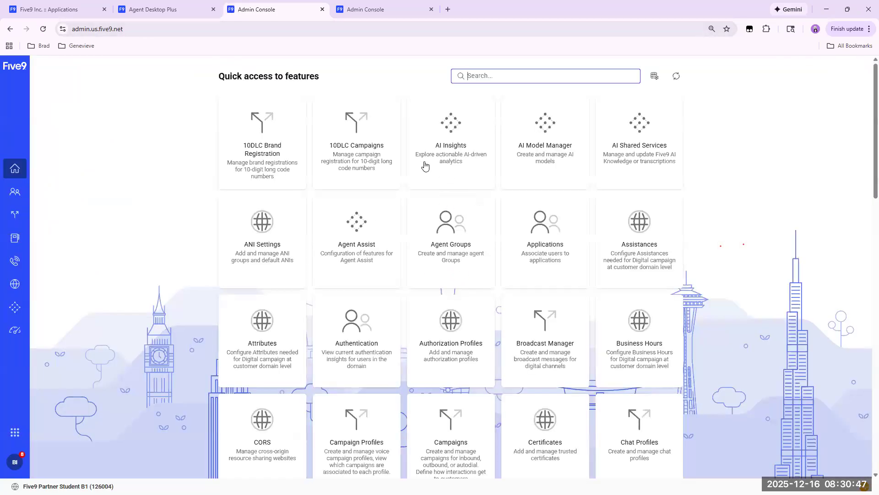
Reopen Agent Assist and check the World Cup Hotline's after call summary settings in the Rule Engine.
{"action": "left_click", "coordinate": [356, 223]}
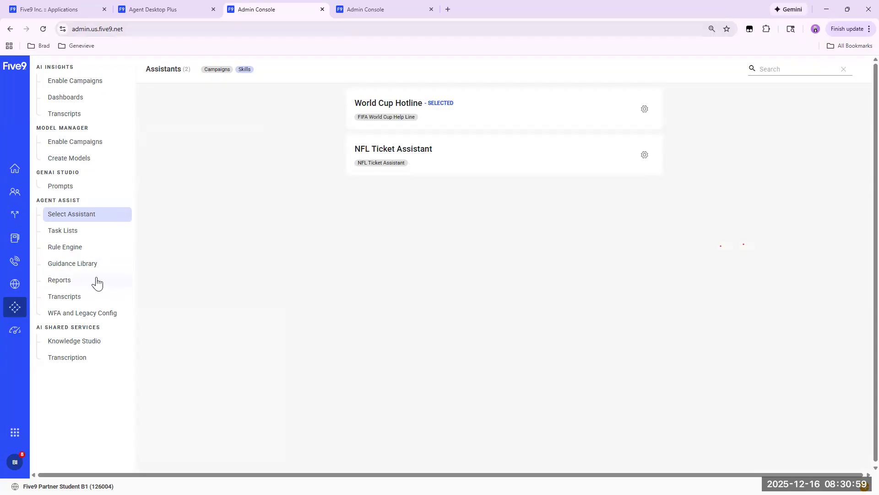
{"action": "left_click", "coordinate": [66, 251]}
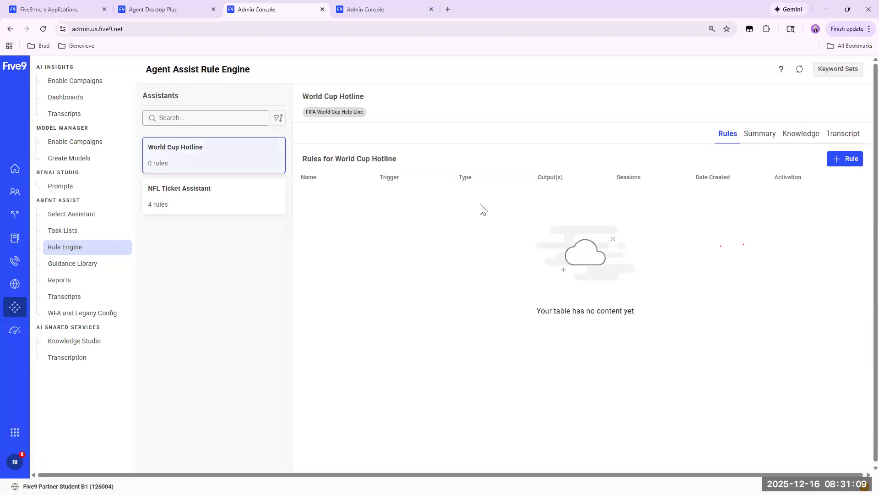
{"action": "left_click", "coordinate": [760, 135]}
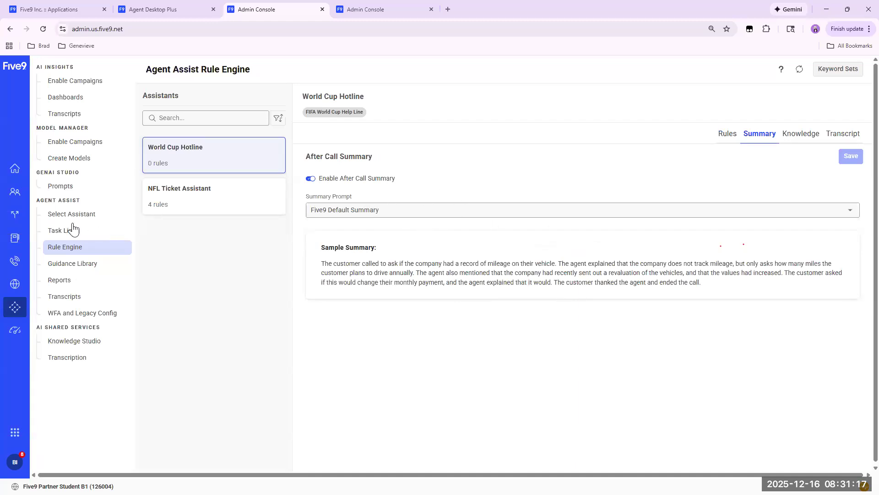
Under Create Models, choose the World Cup Hotline assistant as the one to configure.
{"action": "left_click", "coordinate": [71, 158]}
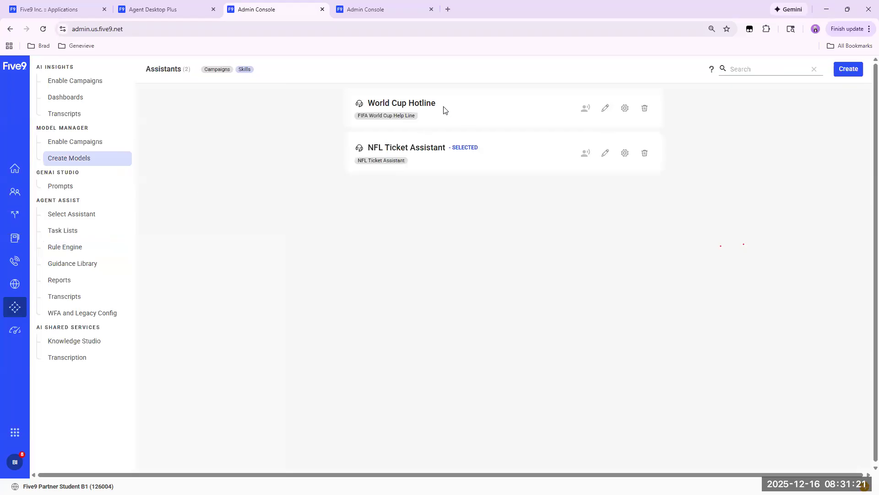
{"action": "left_click", "coordinate": [625, 109]}
Open Agent Assist's Guidance Library and review the NFL CallStartWelcome card as an example.
{"action": "left_click", "coordinate": [72, 264]}
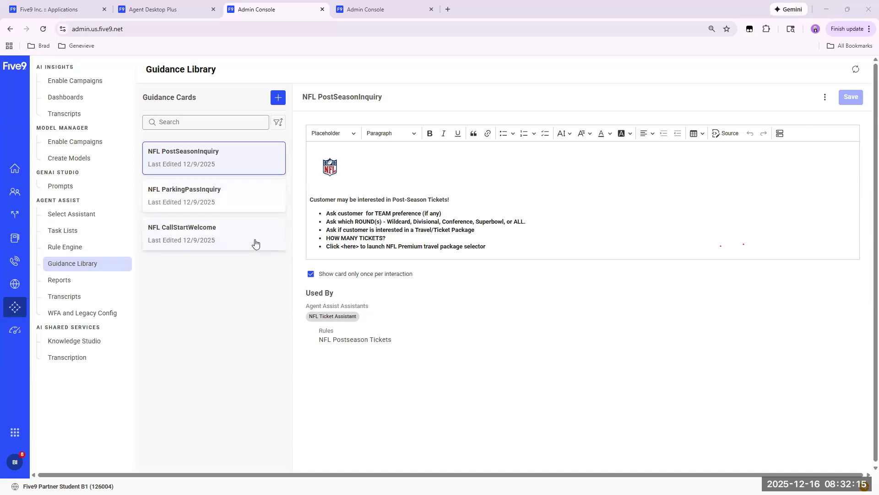
{"action": "left_click", "coordinate": [238, 234]}
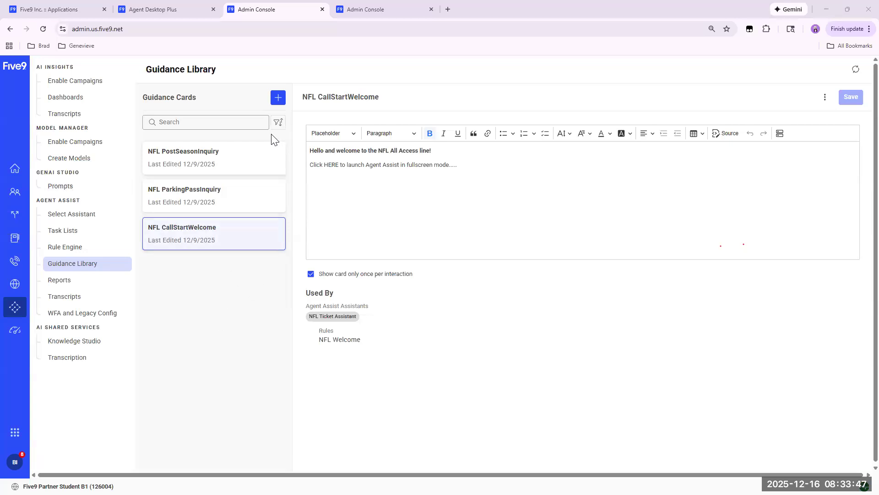
Create a guidance card, enter WC Greeting as its title, paste the "Hello and welcome to the World Cup All Access line!" text and save.
{"action": "left_click", "coordinate": [278, 101]}
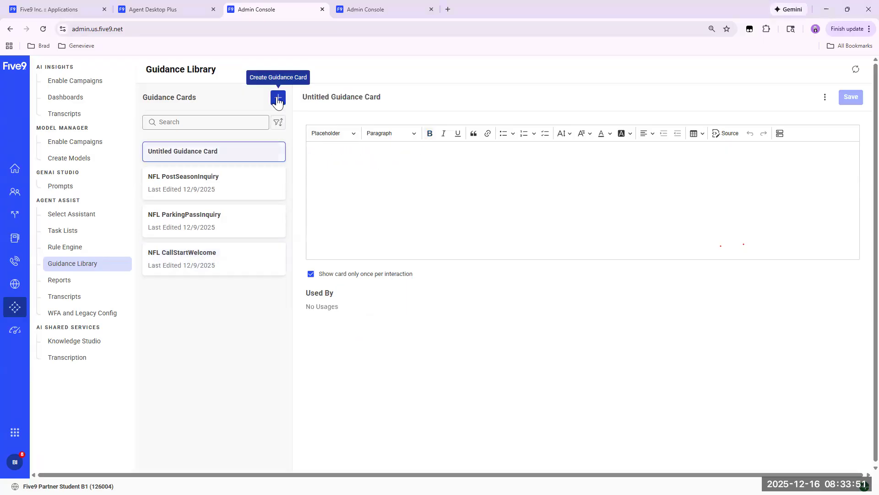
{"action": "left_click", "coordinate": [388, 99]}
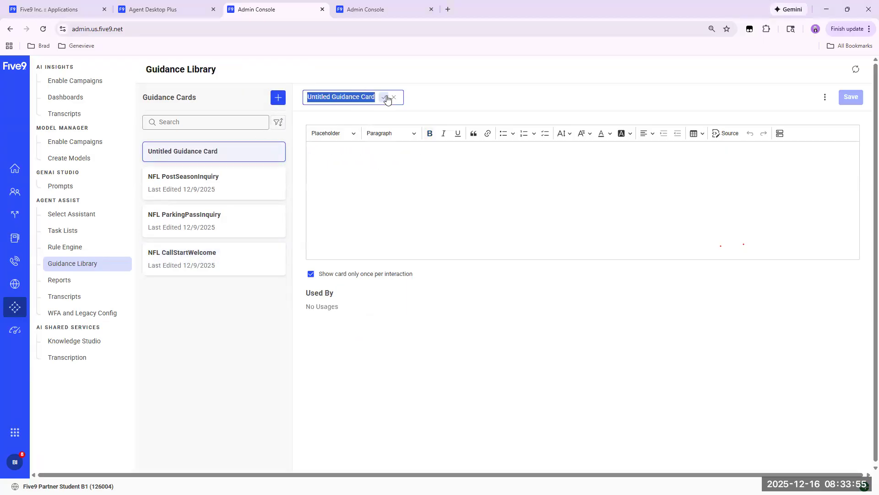
{"action": "type", "text": "WC"}
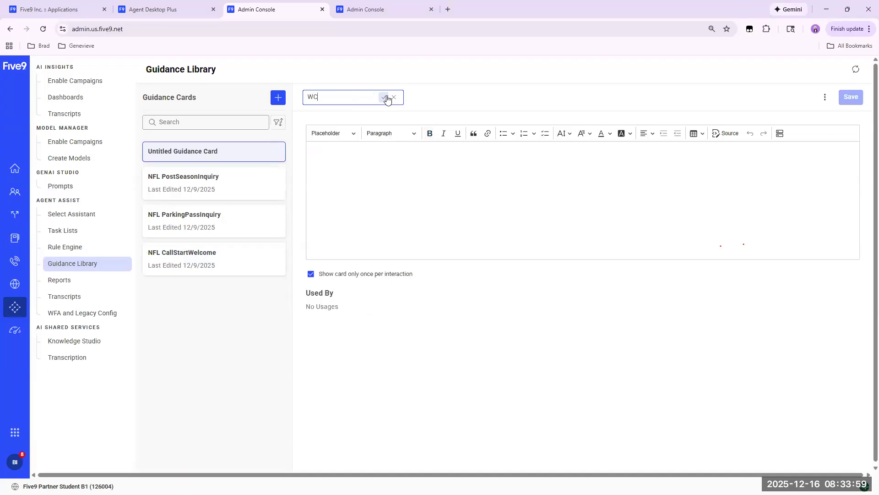
{"action": "type", "text": " Greeting"}
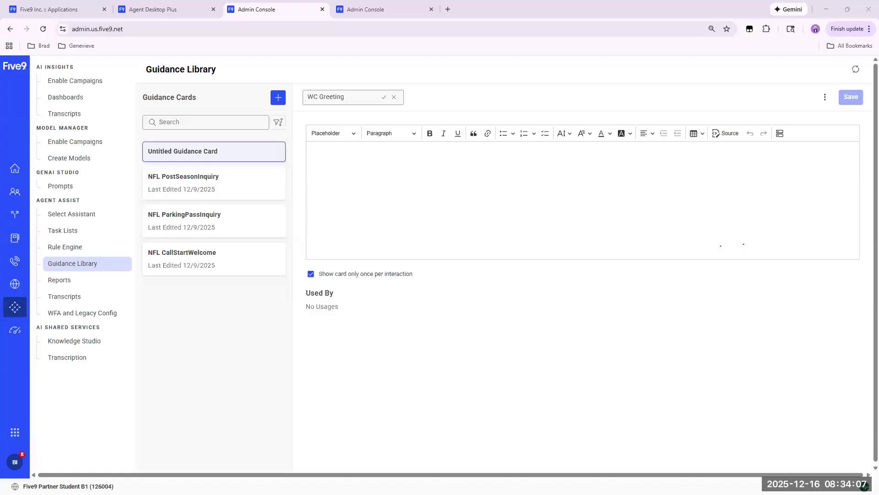
{"action": "left_click", "coordinate": [354, 171]}
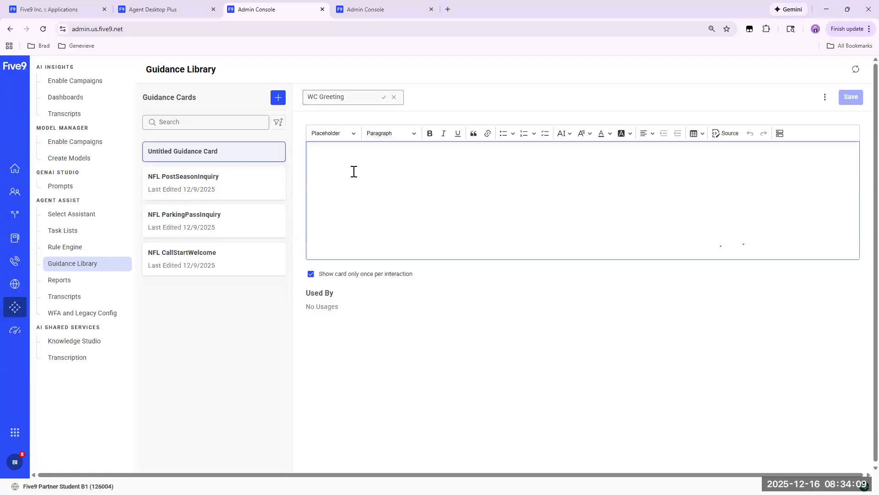
{"action": "type", "text": "Hello and welcome to the World Cup All Access line! Click HERE to launch Agent Assist in fullscreen mode....."}
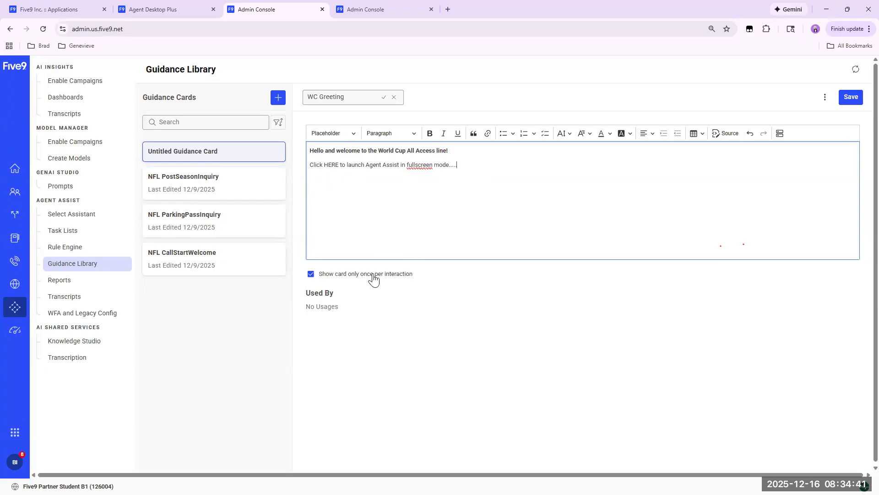
{"action": "left_click", "coordinate": [850, 97]}
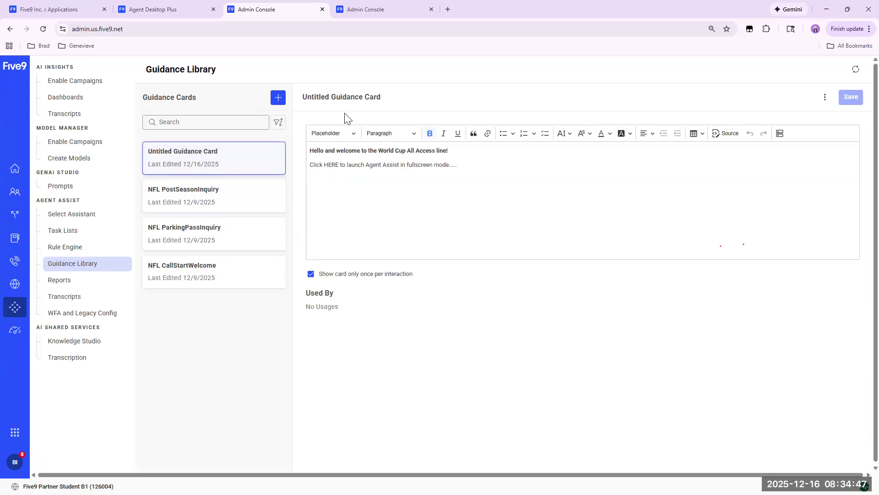
Rename the untitled World Cup welcome card as WC Greeting and save it.
{"action": "left_click", "coordinate": [389, 98]}
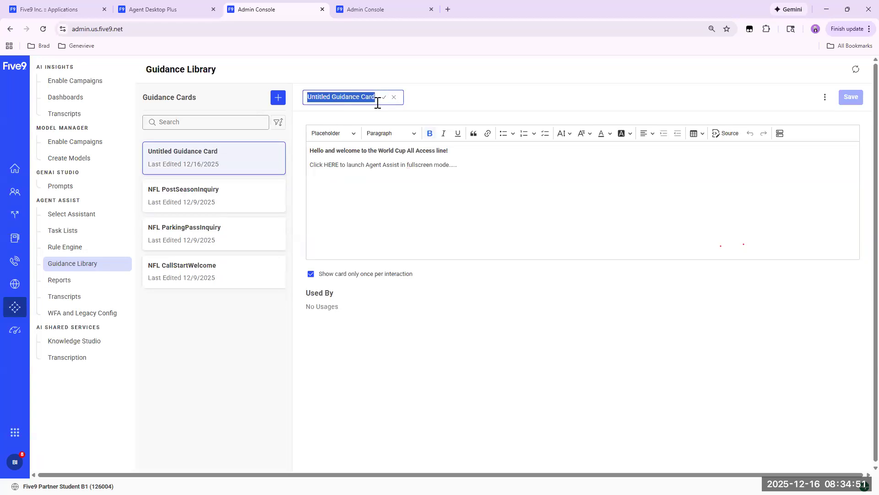
{"action": "type", "text": "WC Greeting"}
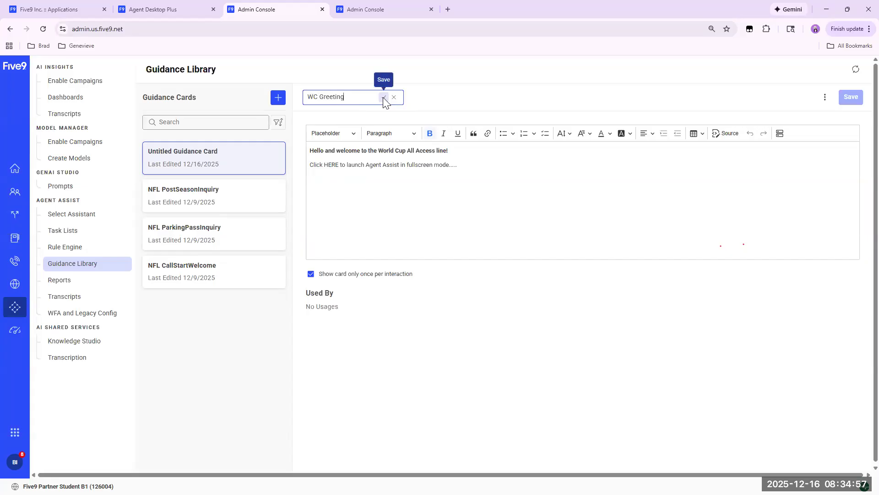
{"action": "left_click", "coordinate": [384, 97]}
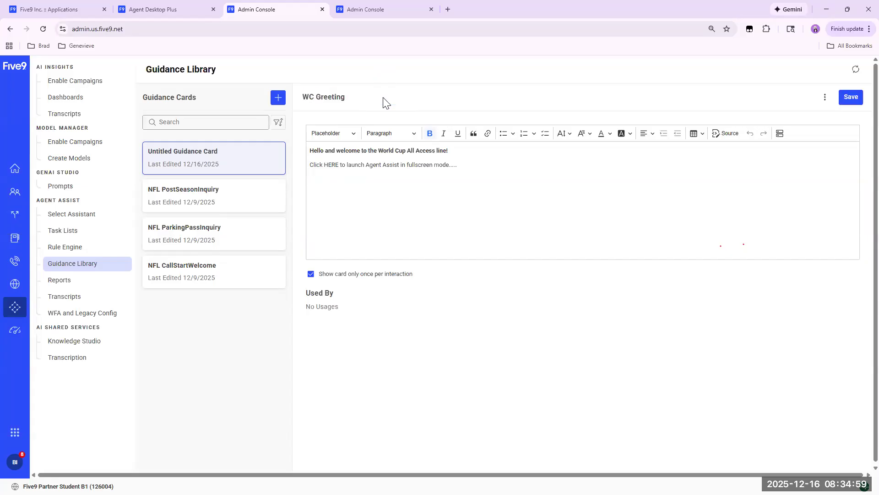
{"action": "left_click", "coordinate": [850, 97]}
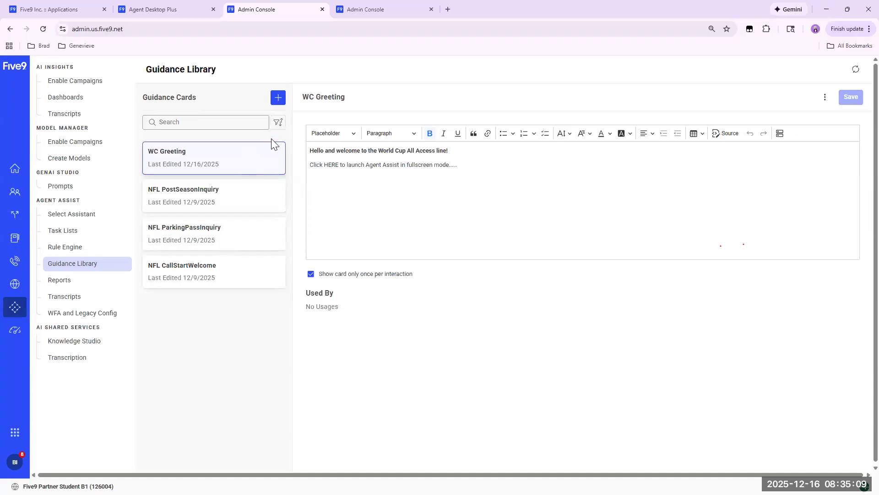
Create and save a guidance card named WC Lodging with the pasted lodging probe questions and FIFA hospitality web address.
{"action": "left_click", "coordinate": [277, 99]}
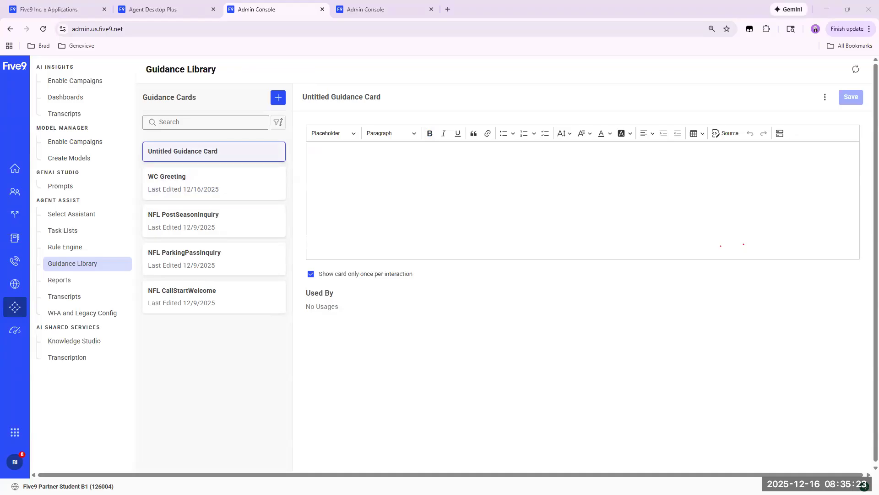
{"action": "left_click", "coordinate": [378, 162]}
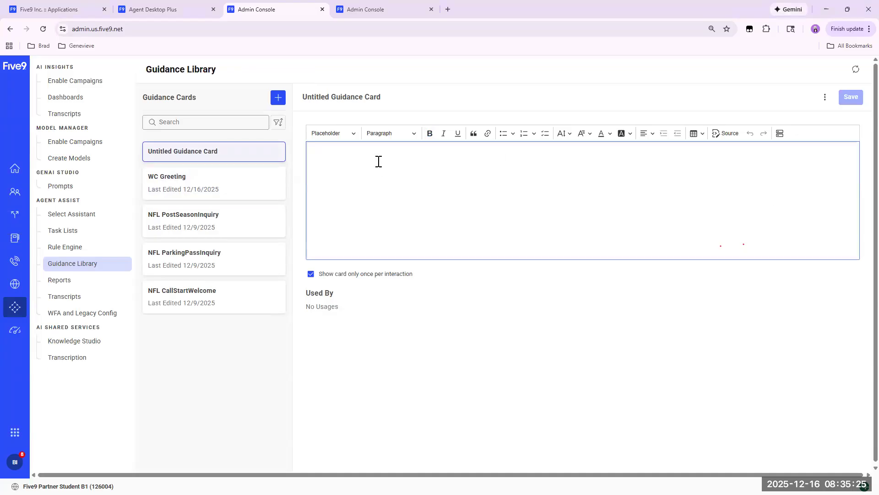
{"action": "type", "text": "Caller is asking about lodging - probe with questions: Are you interested in certified 3rd-party lodging providers? Are you interested in our World Cup host city home leasing? https://fifaworldcup26.hospitality.fifa.com/us/en"}
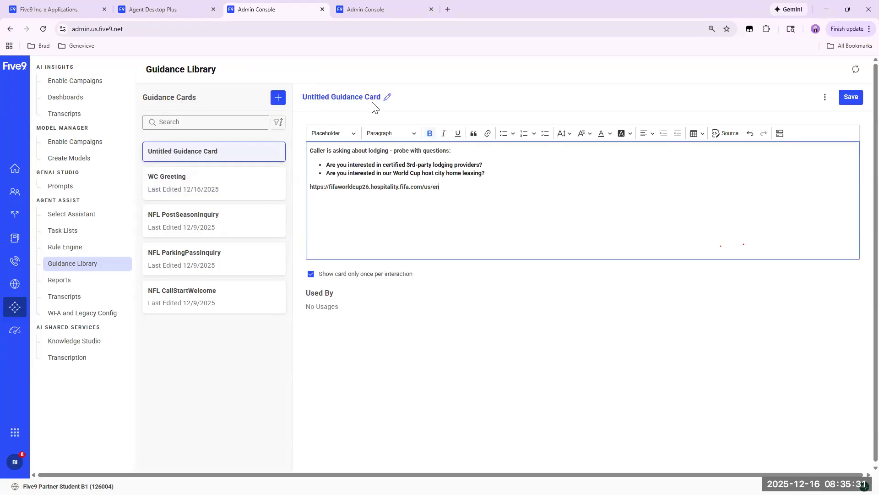
{"action": "left_click", "coordinate": [388, 100]}
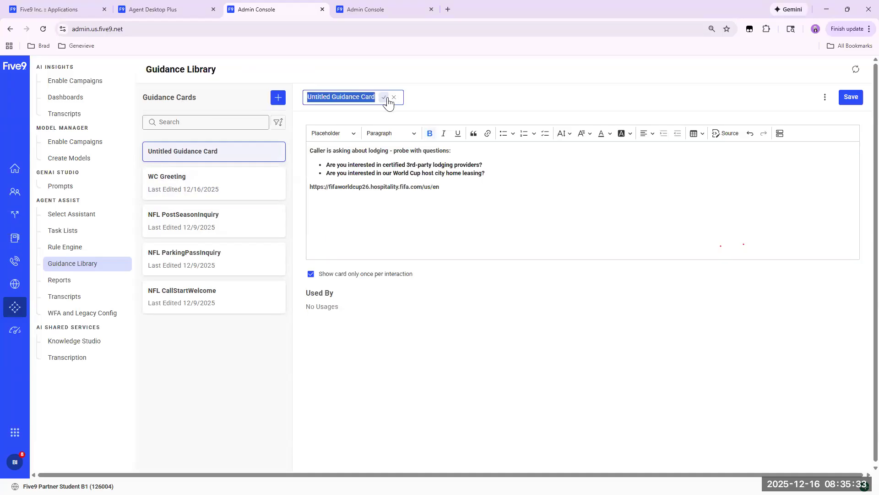
{"action": "type", "text": "WC "}
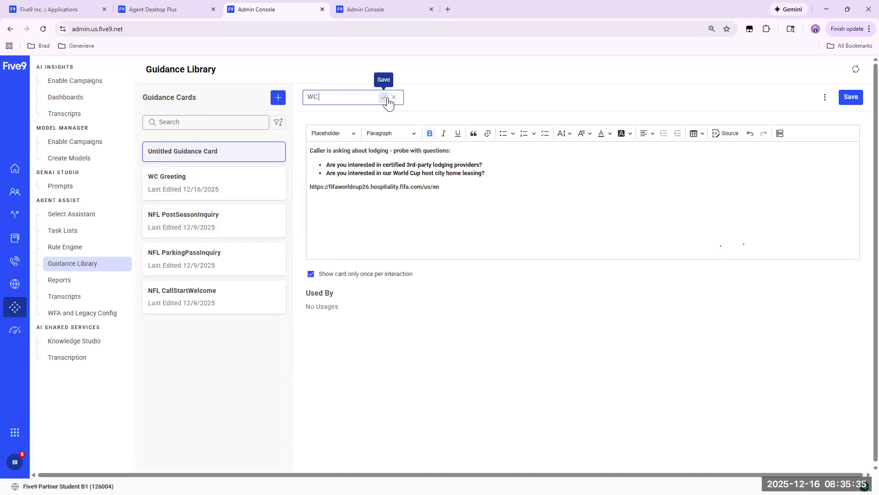
{"action": "type", "text": "Lodging"}
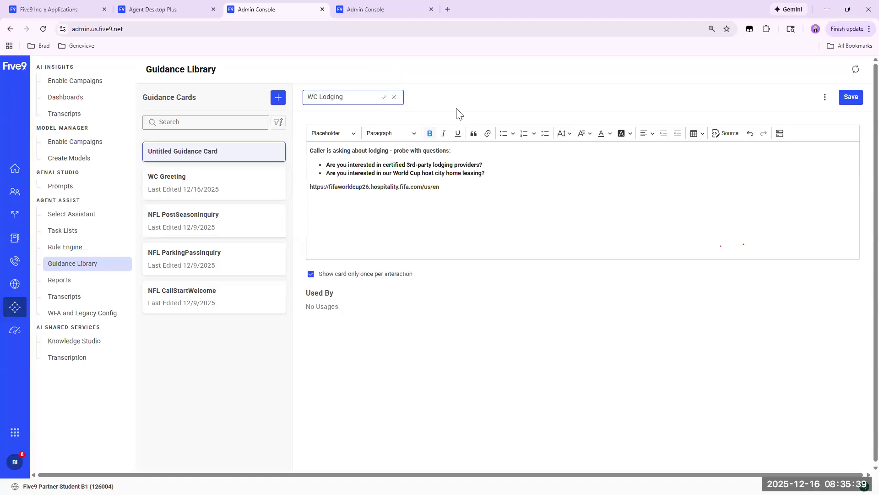
{"action": "left_click", "coordinate": [382, 98]}
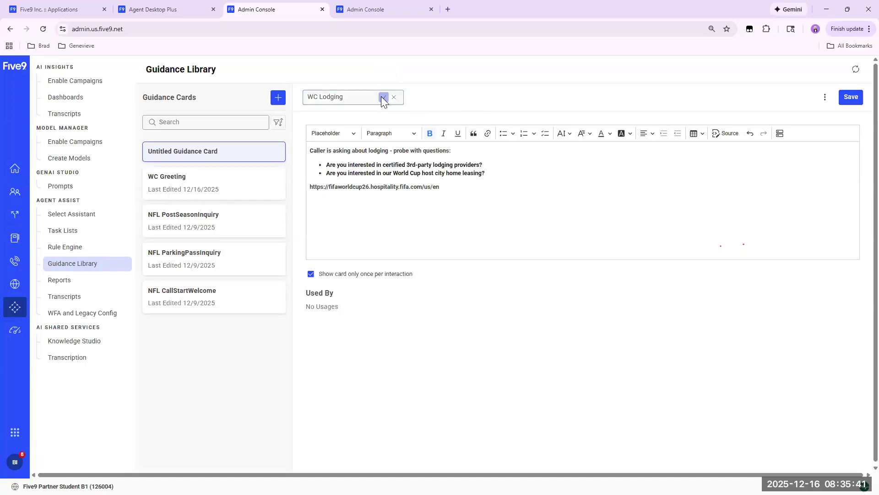
{"action": "left_click", "coordinate": [855, 99]}
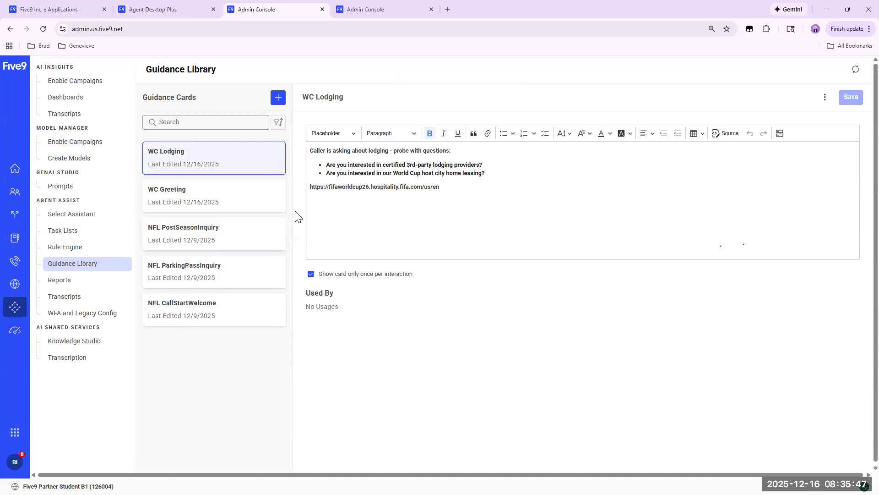
Create and save a guidance card named WC Visa Requirements with the pasted foreign-entry questions covering passport, no-fly list, work permit and official status.
{"action": "left_click", "coordinate": [276, 99]}
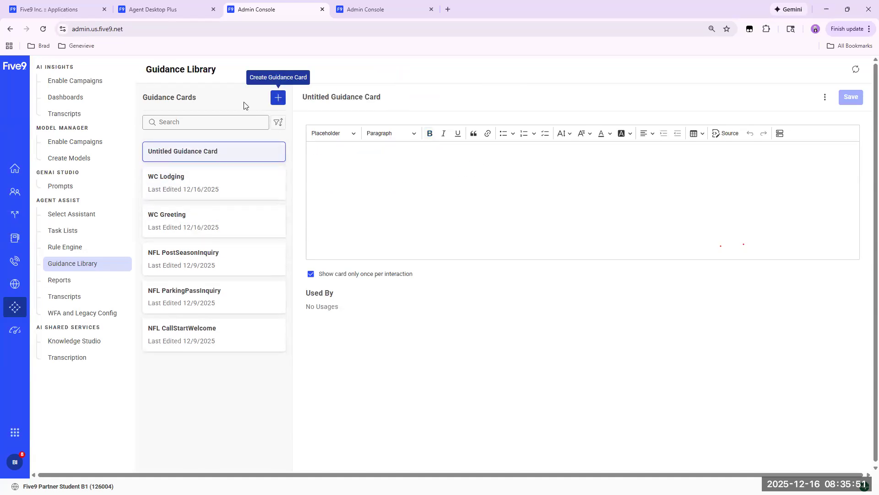
{"action": "left_click", "coordinate": [341, 151]}
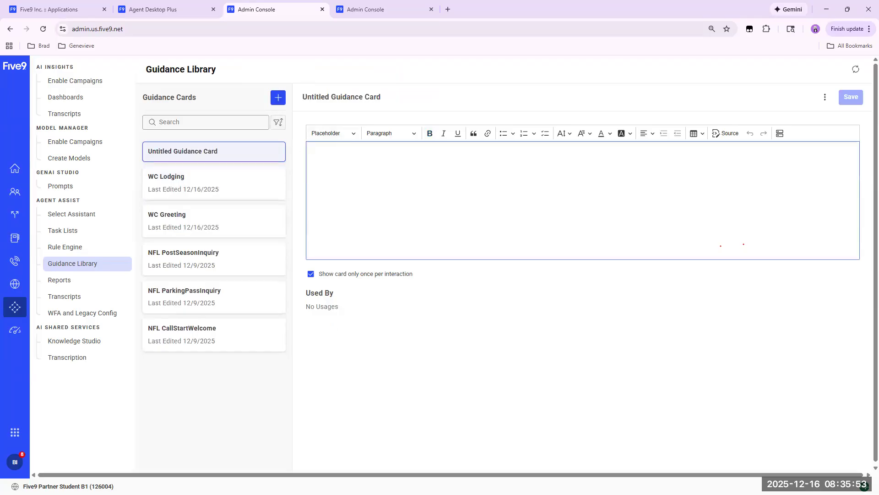
{"action": "key", "text": "alt+Tab"}
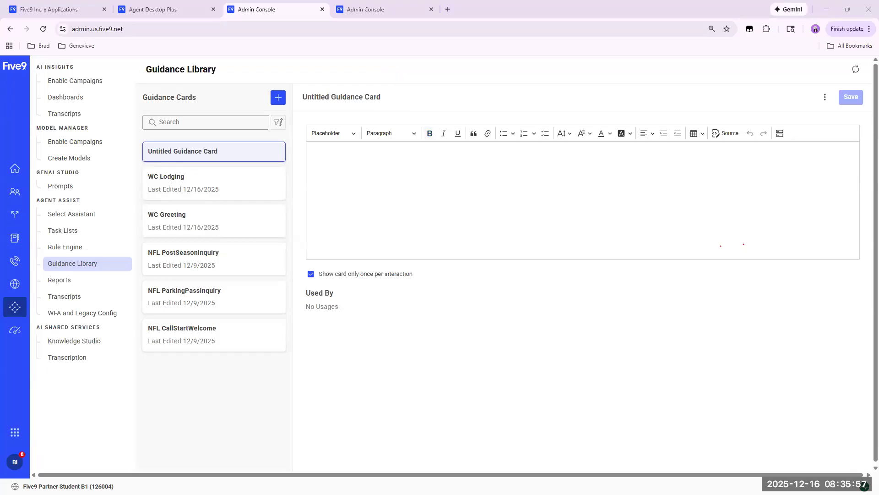
{"action": "left_click", "coordinate": [347, 166]}
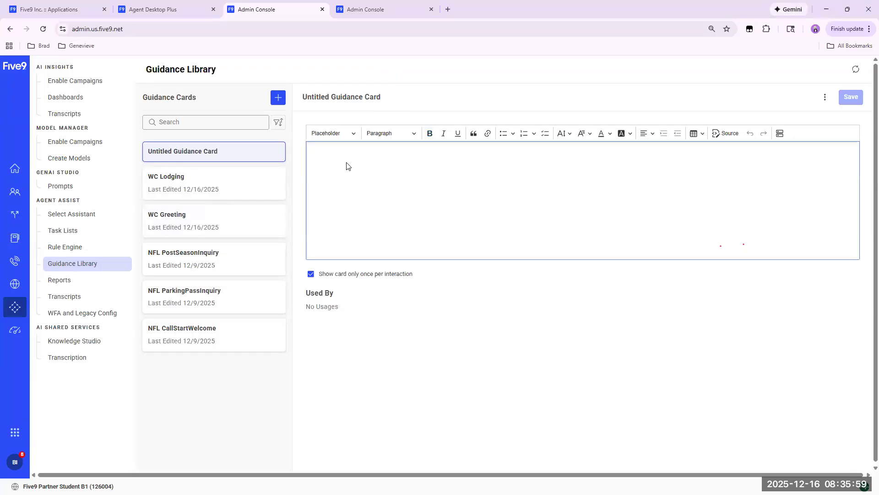
{"action": "type", "text": "Review foreign-entry requirements with caller! What passport do you hold? Check if this nation is on the 'Visa Required' list <here> Does your passport expire in the next 6 months? Are you on a no-fly list, or otherwise barred entry? Do you have a valid work permit, or have you worked within the United States in the last 12 months? Are you an official of a foreign country (diplomat, other government official)"}
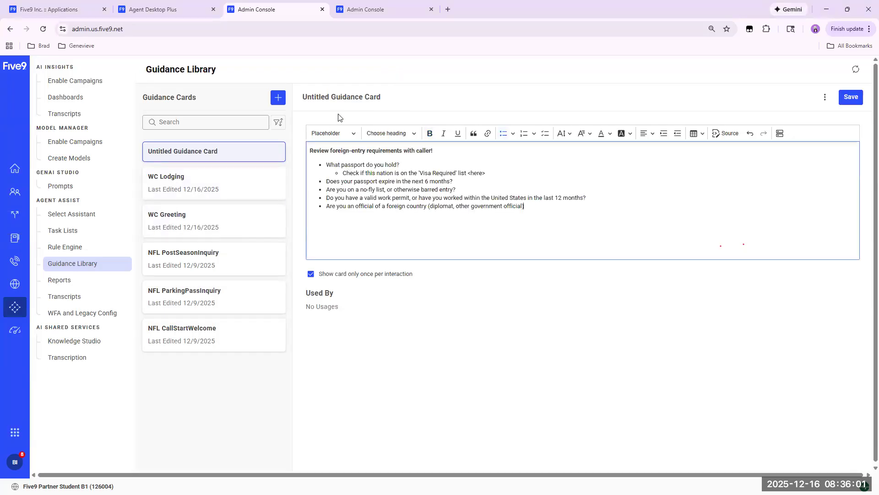
{"action": "left_click", "coordinate": [387, 98]}
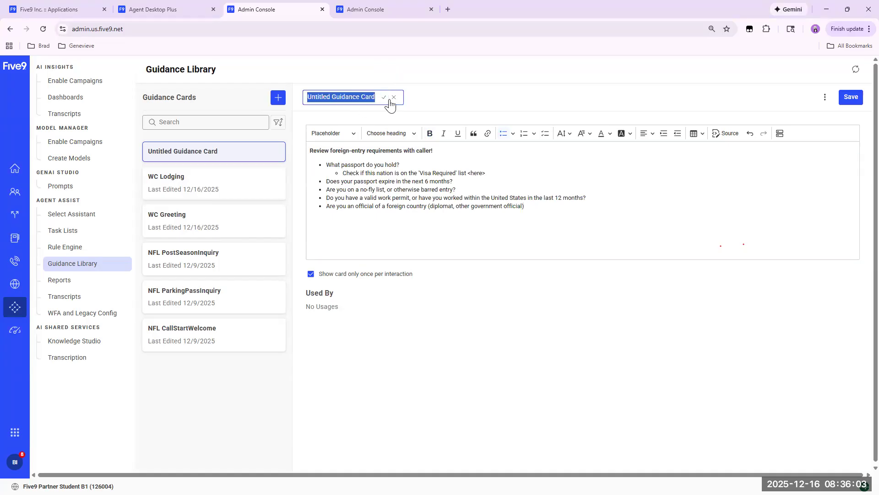
{"action": "type", "text": "WC"}
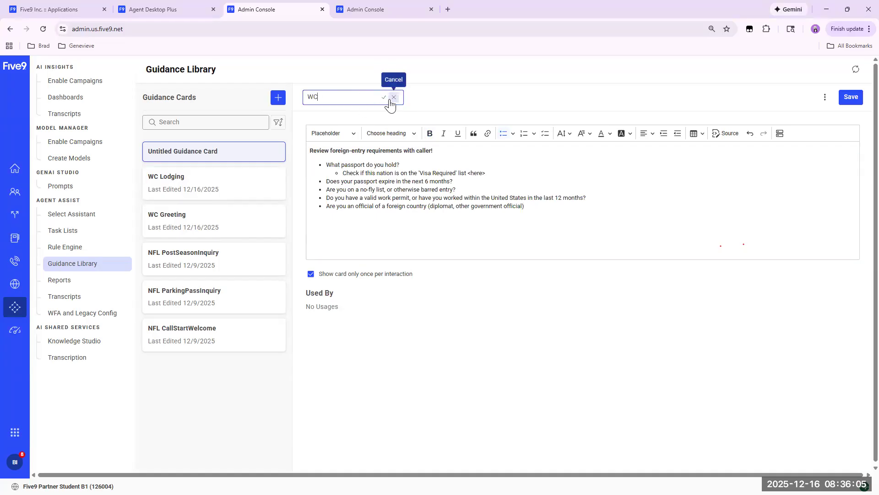
{"action": "type", "text": " Visa Requirements"}
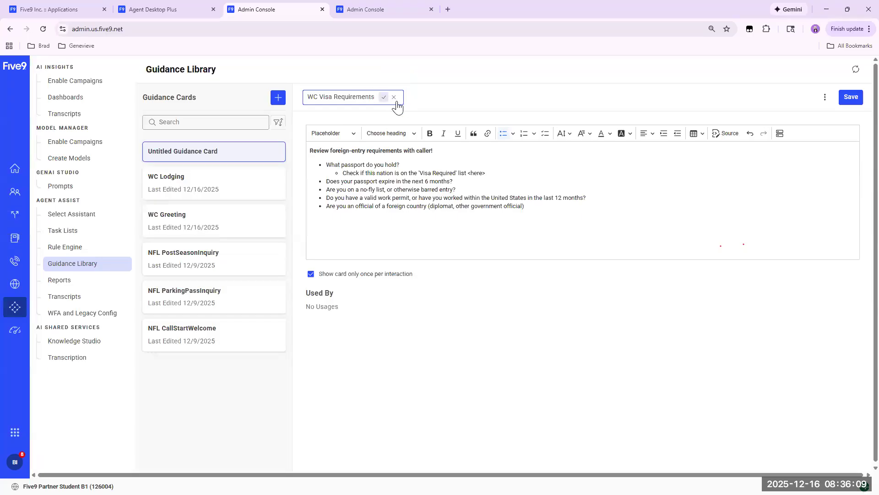
{"action": "left_click", "coordinate": [383, 97]}
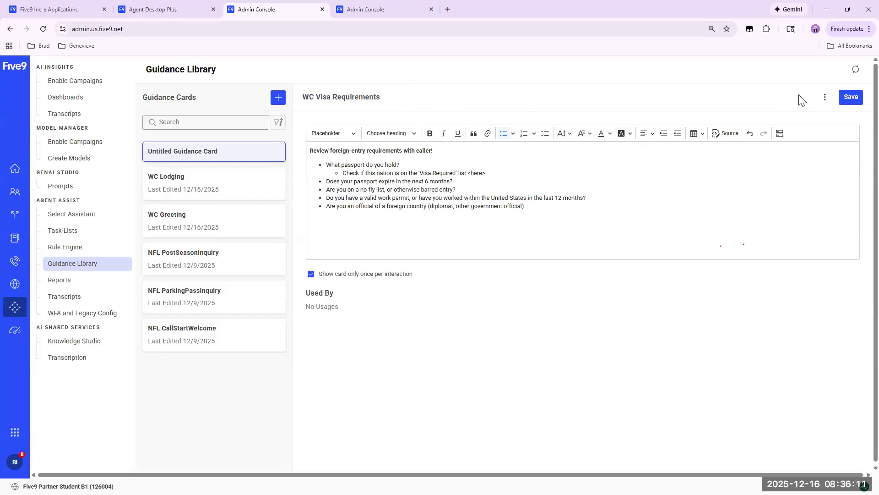
{"action": "left_click", "coordinate": [854, 104]}
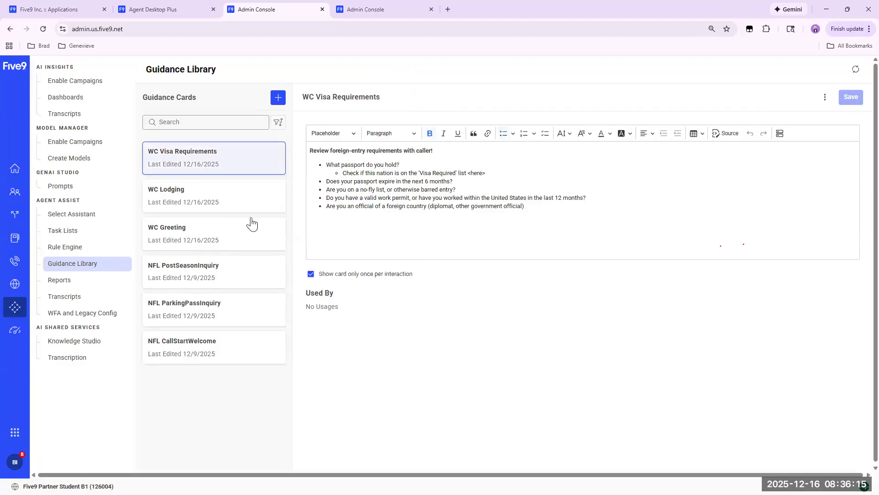
Search the guidance cards for "WC", then clear the search.
{"action": "left_click", "coordinate": [193, 120]}
{"action": "type", "text": "WC"}
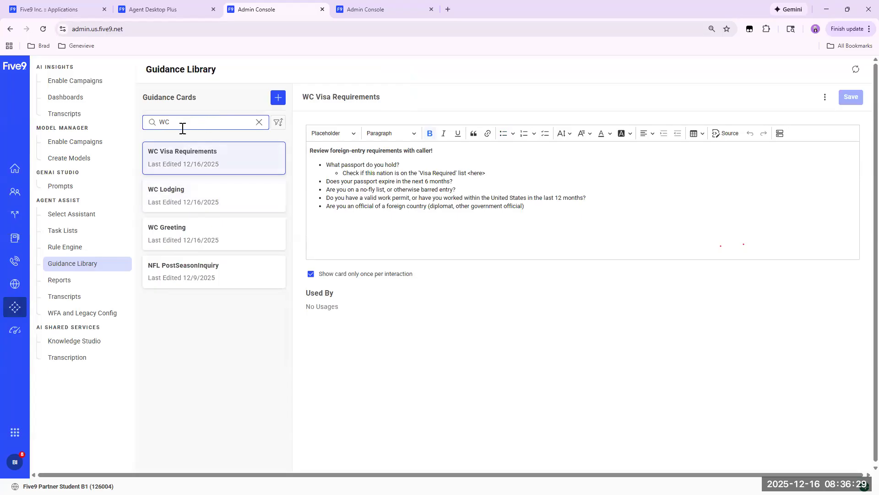
{"action": "key", "text": "BackSpace"}
{"action": "key", "text": "BackSpace"}
Open the World Cup Hotline assistant's rules in the Agent Assist Rule Engine.
{"action": "left_click", "coordinate": [68, 249]}
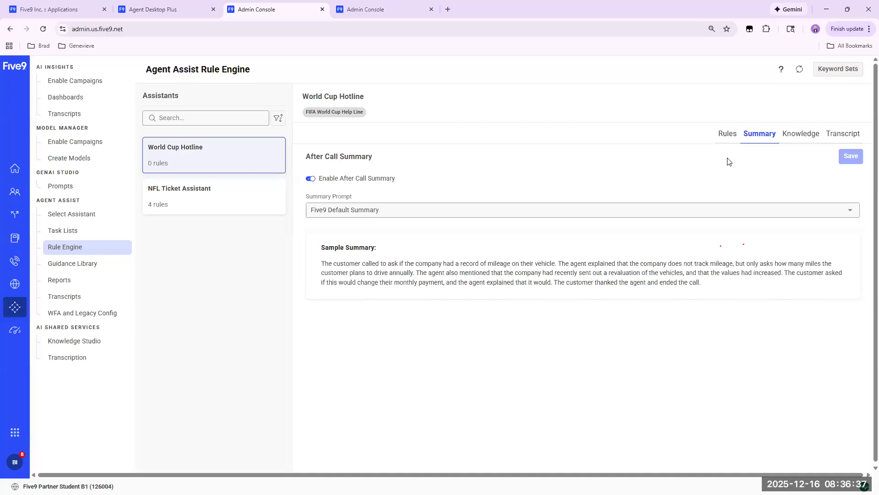
{"action": "left_click", "coordinate": [727, 135]}
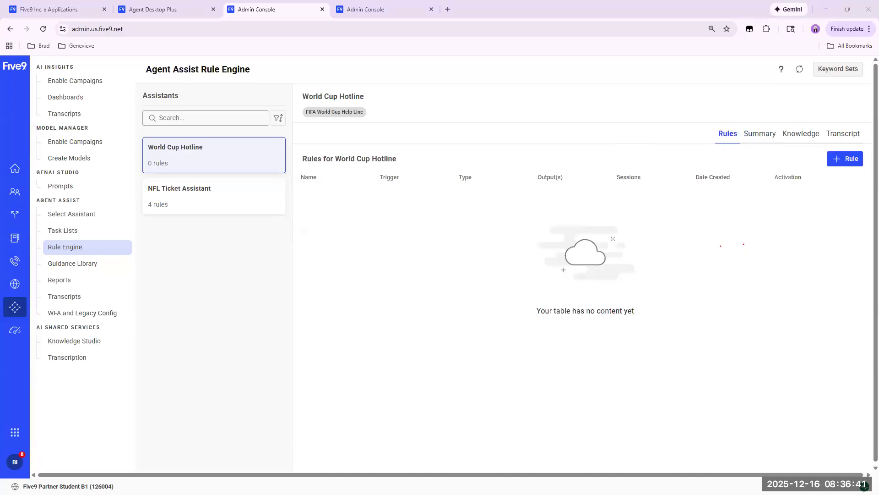
Start a new rule named WC Welcome for the World Cup Hotline assistant.
{"action": "left_click", "coordinate": [836, 160]}
{"action": "left_click", "coordinate": [459, 264]}
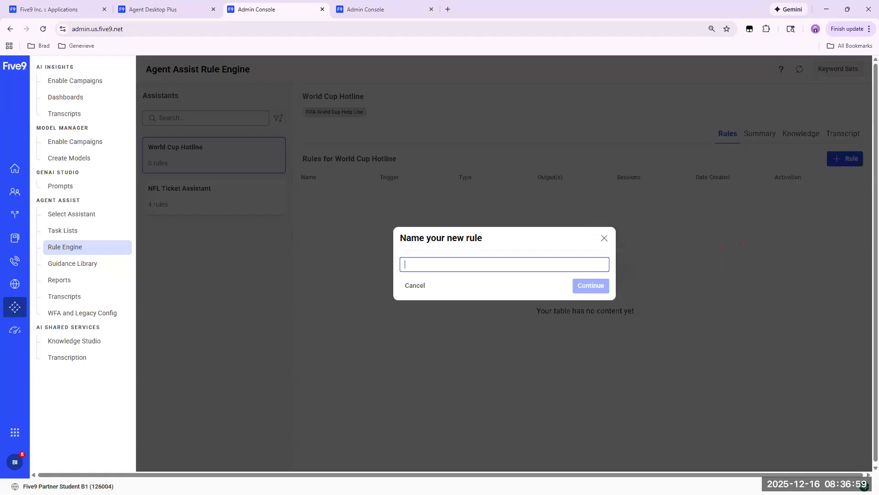
{"action": "type", "text": "WC Welcome"}
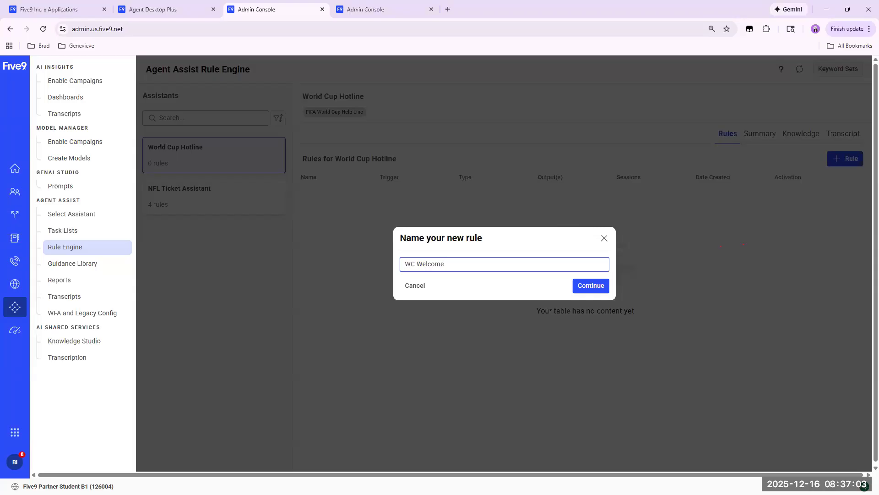
{"action": "left_click", "coordinate": [589, 285]}
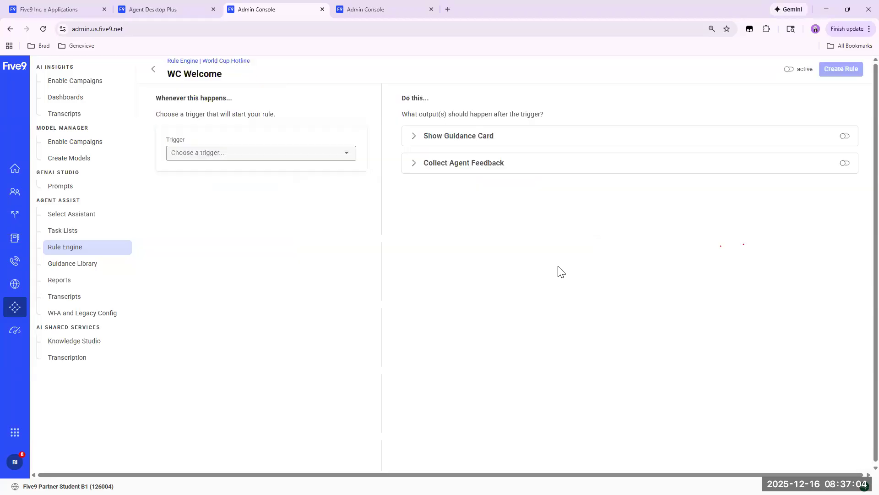
Set the WC Welcome rule to show the WC Greeting card on Call Start (Voice), and create it as an active rule.
{"action": "left_click", "coordinate": [413, 136]}
{"action": "left_click", "coordinate": [483, 162]}
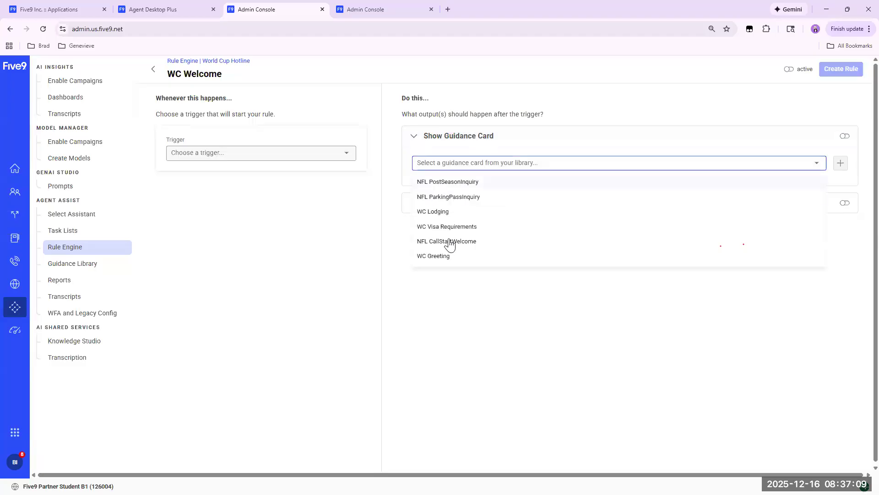
{"action": "left_click", "coordinate": [436, 258]}
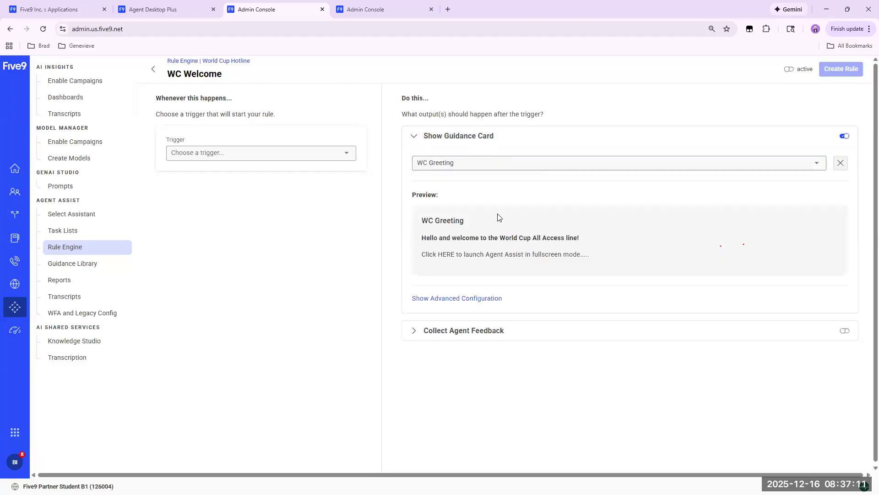
{"action": "left_click", "coordinate": [345, 158]}
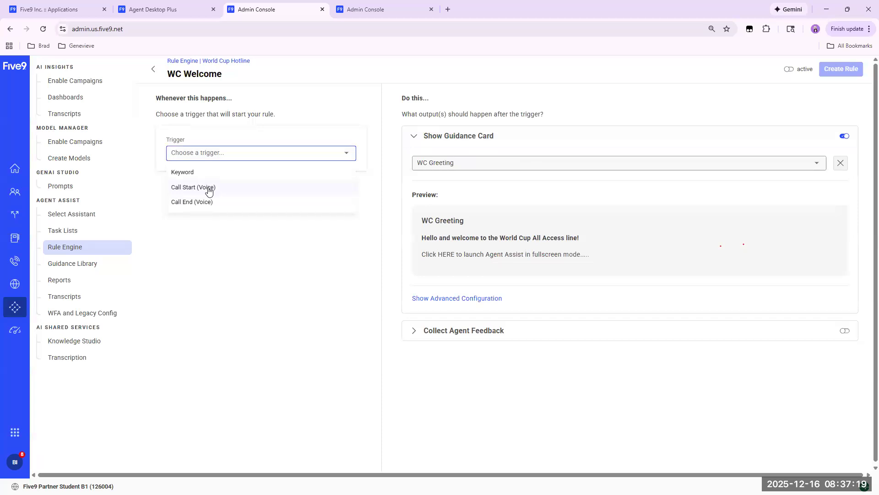
{"action": "left_click", "coordinate": [208, 188]}
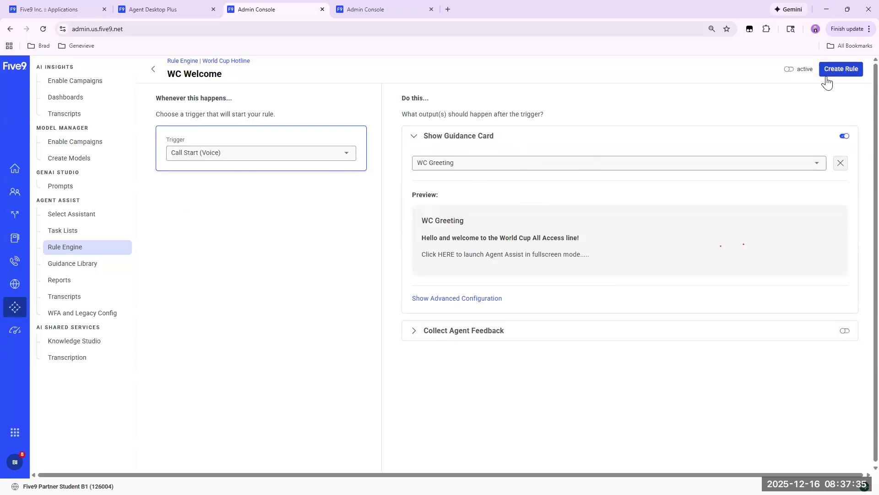
{"action": "left_click", "coordinate": [788, 70]}
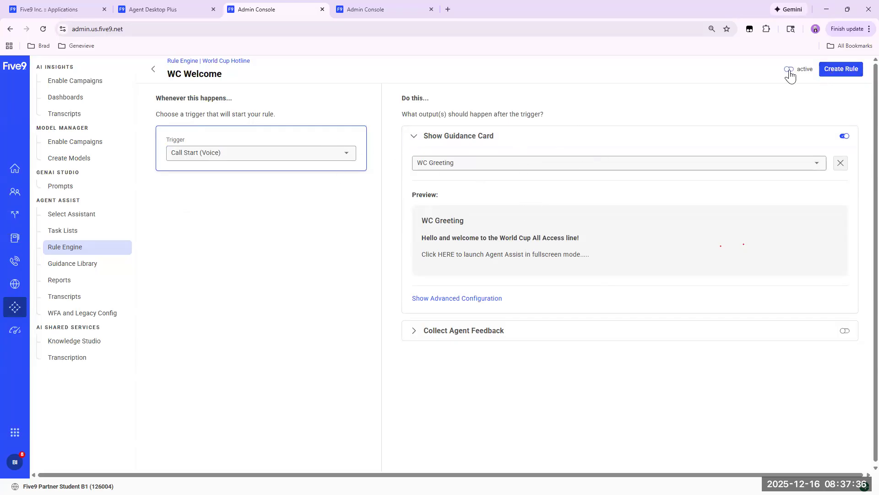
{"action": "left_click", "coordinate": [835, 73]}
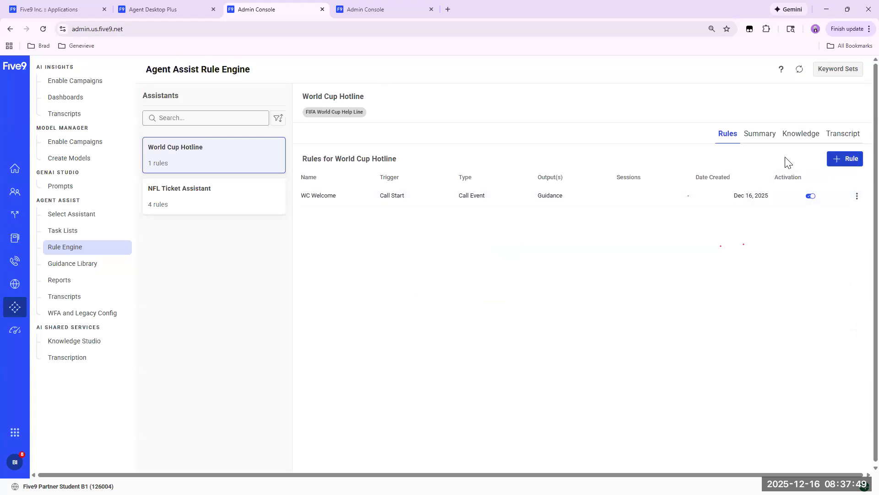
Start another World Cup Hotline rule named WC Entry Requirements.
{"action": "left_click", "coordinate": [847, 159]}
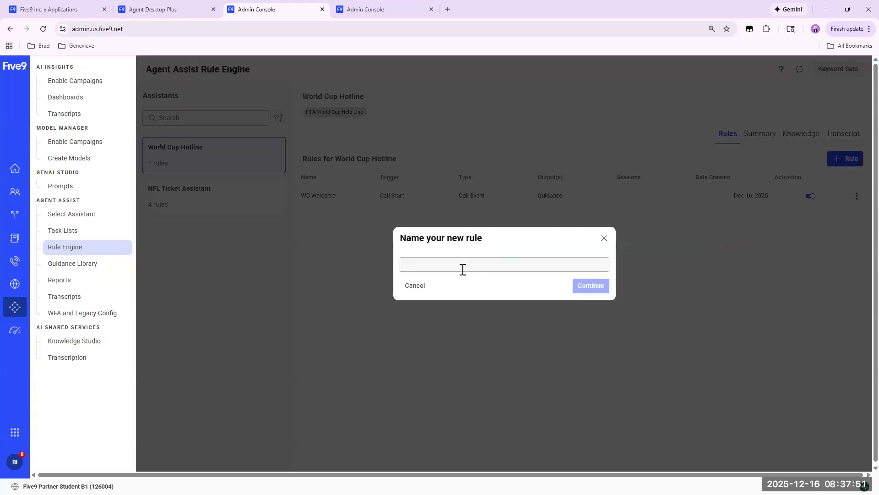
{"action": "left_click", "coordinate": [464, 268]}
{"action": "type", "text": "WC"}
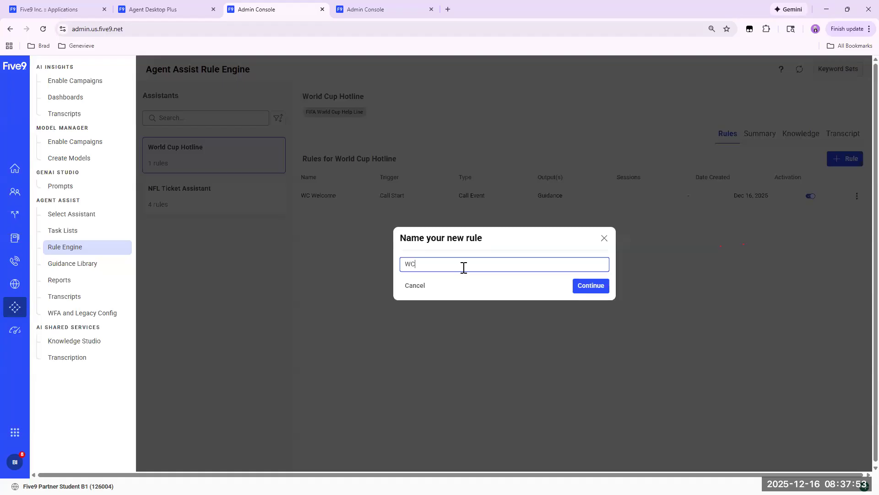
{"action": "type", "text": " Via"}
{"action": "key", "text": "BackSpace"}
{"action": "type", "text": "Ssa"}
{"action": "key", "text": "BackSpace"}
{"action": "key", "text": "BackSpace"}
{"action": "key", "text": "BackSpace"}
{"action": "type", "text": "Entry Requirements"}
{"action": "left_click", "coordinate": [590, 285]}
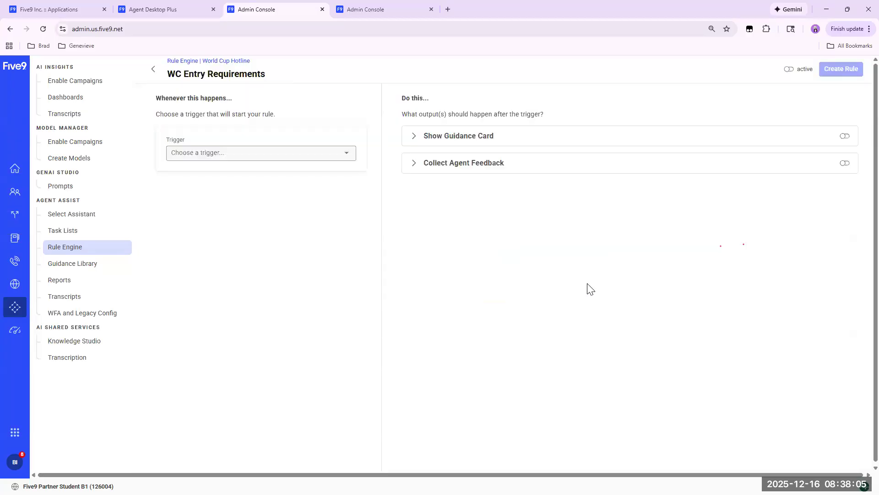
Set the WC Entry Requirements rule to show the WC Visa Requirements guidance card on a Keyword trigger.
{"action": "left_click", "coordinate": [347, 158]}
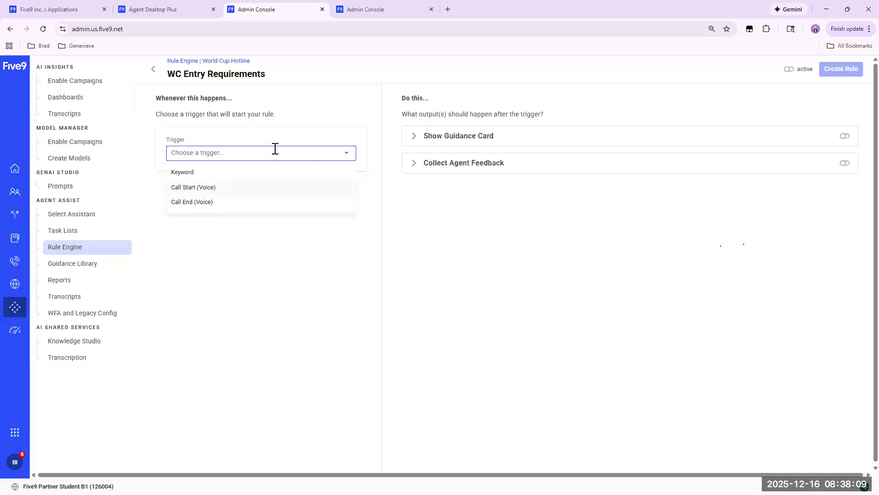
{"action": "left_click", "coordinate": [426, 142]}
{"action": "left_click", "coordinate": [461, 163]}
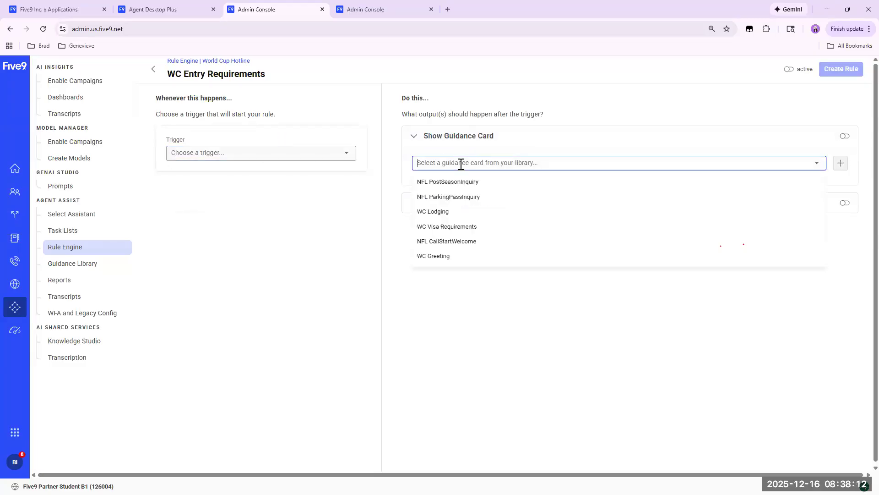
{"action": "left_click", "coordinate": [449, 226]}
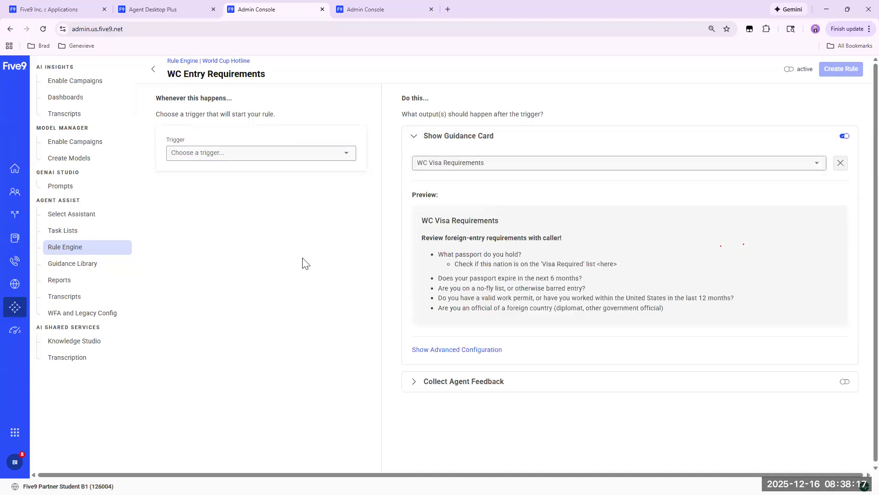
{"action": "left_click", "coordinate": [284, 153]}
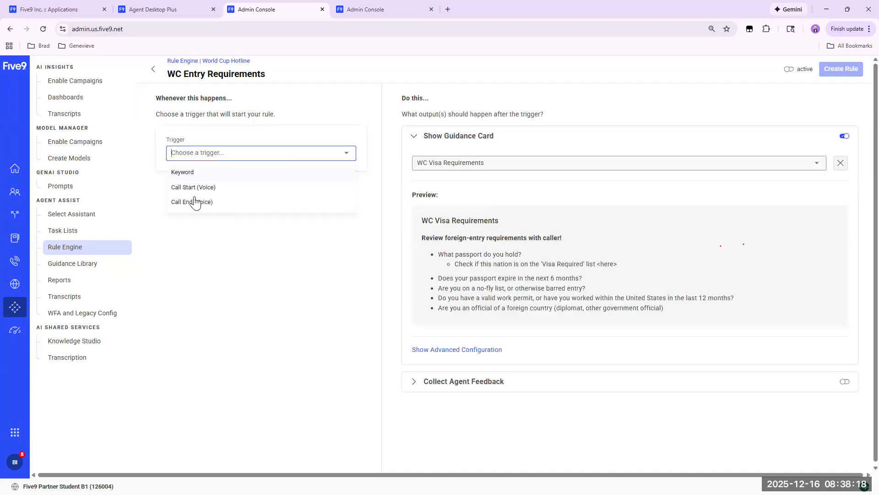
{"action": "left_click", "coordinate": [188, 173]}
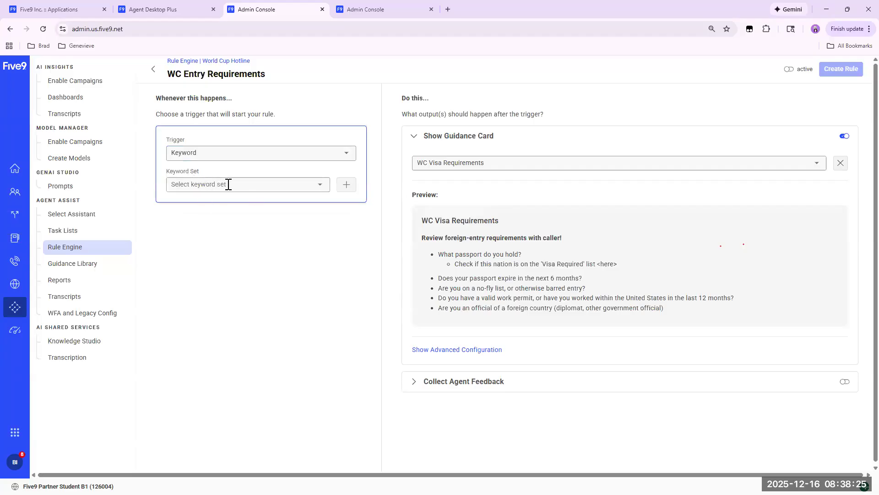
{"action": "left_click", "coordinate": [316, 188]}
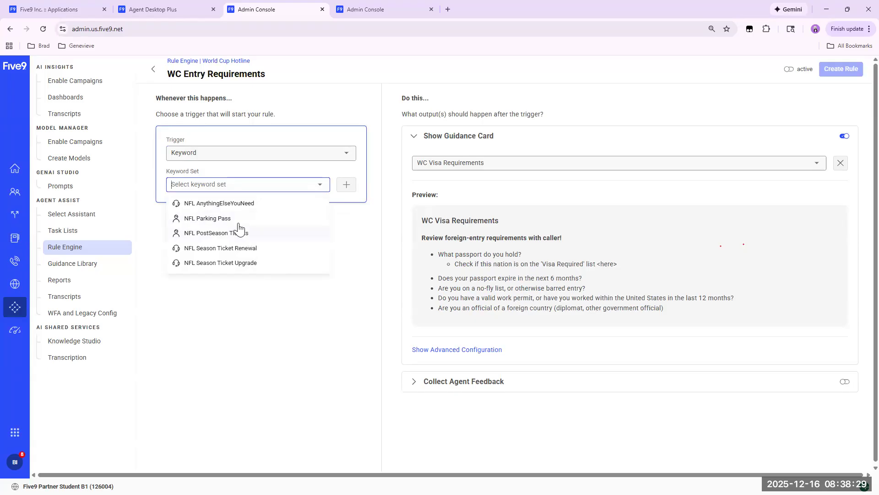
{"action": "left_click", "coordinate": [353, 227]}
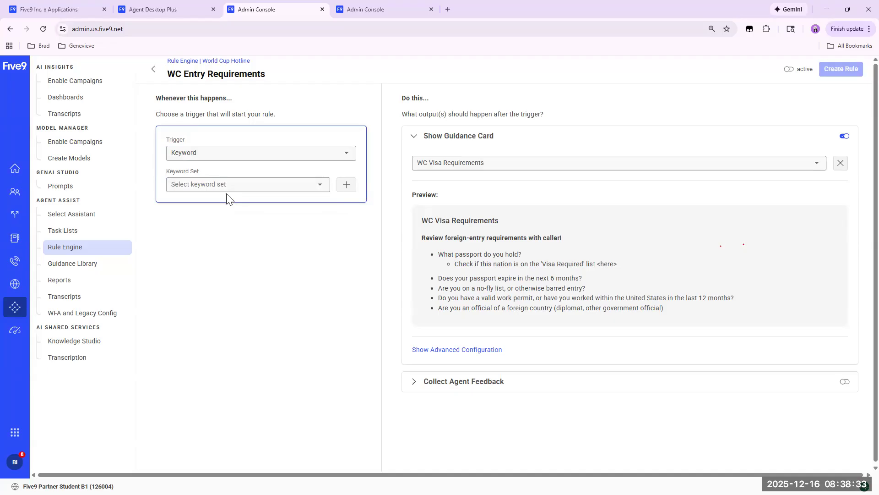
Start a new keyword set named WC Entry Requirments for the rule, with the caller as the speaker.
{"action": "left_click", "coordinate": [346, 186]}
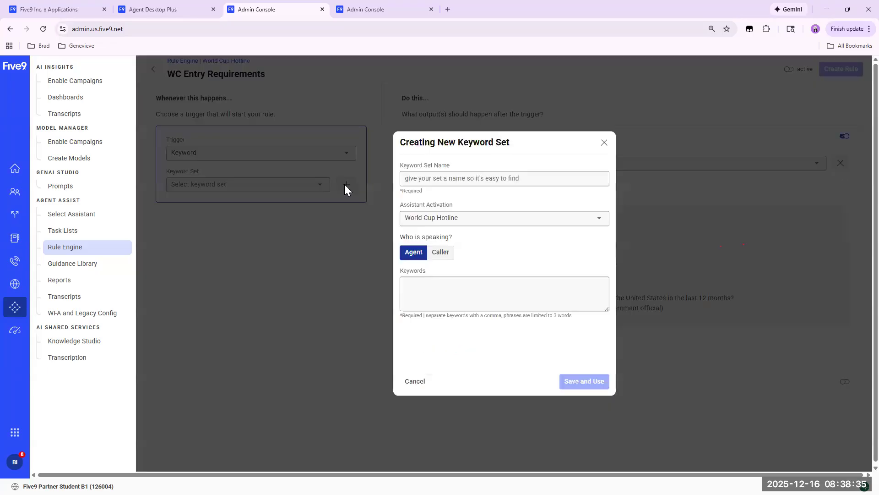
{"action": "left_click", "coordinate": [434, 180]}
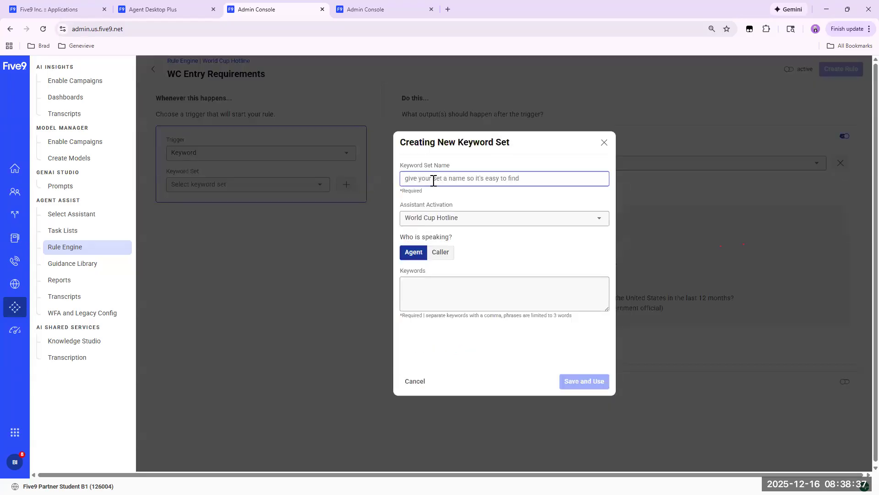
{"action": "type", "text": "WC "}
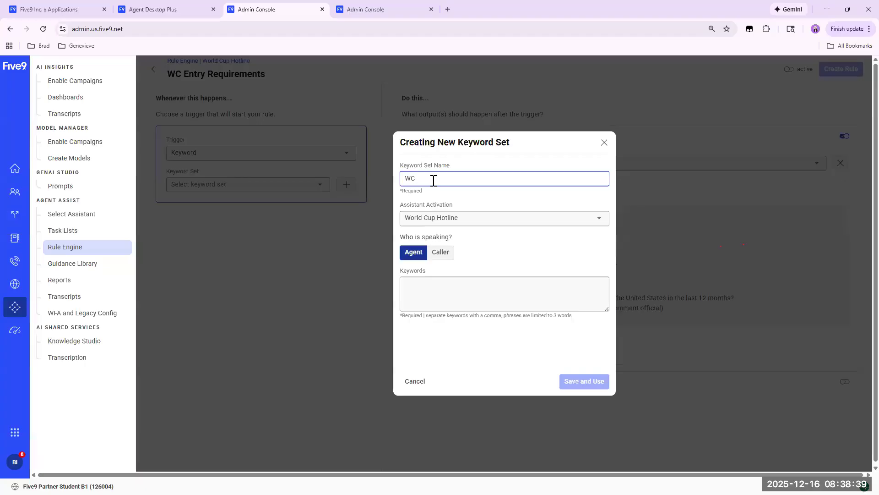
{"action": "type", "text": "Entry Requirments"}
{"action": "left_click", "coordinate": [439, 253]}
Enter the keywords passport, visa and entry requirements, separated by commas, for the new keyword set.
{"action": "left_click", "coordinate": [412, 286]}
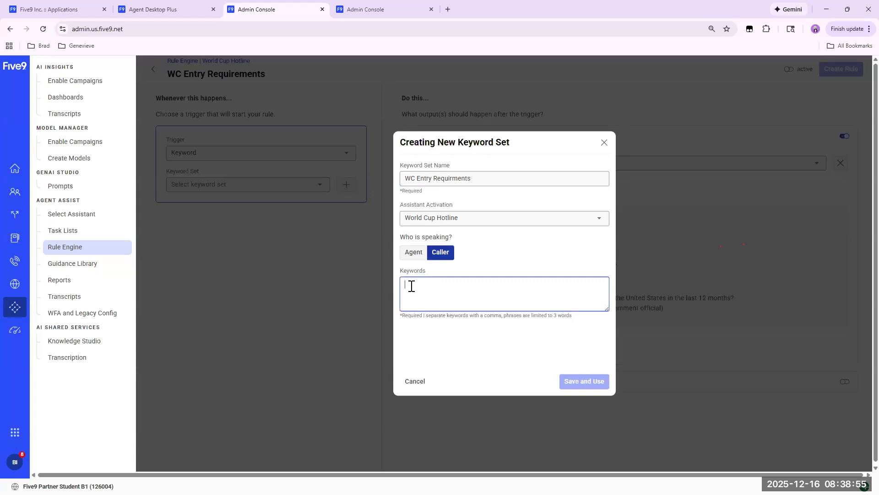
{"action": "type", "text": "passport, visa, "}
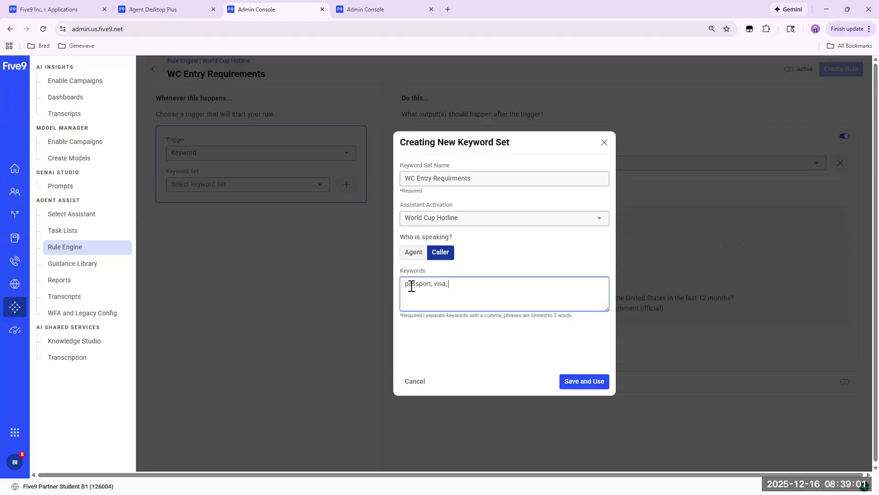
{"action": "type", "text": "entry requirements,"}
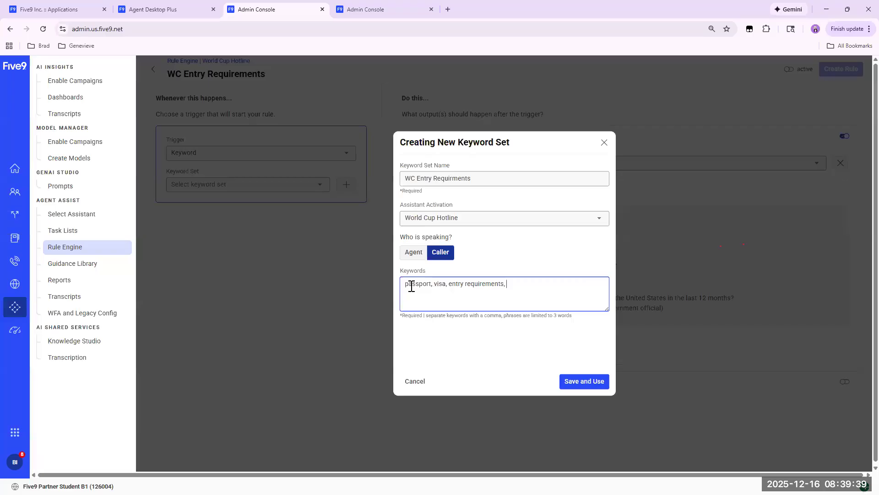
Add the keyword immigration to the WC Entry Requirments keyword set and save it for use in the rule.
{"action": "type", "text": "immigration"}
{"action": "left_click", "coordinate": [471, 303]}
{"action": "left_click", "coordinate": [582, 385]}
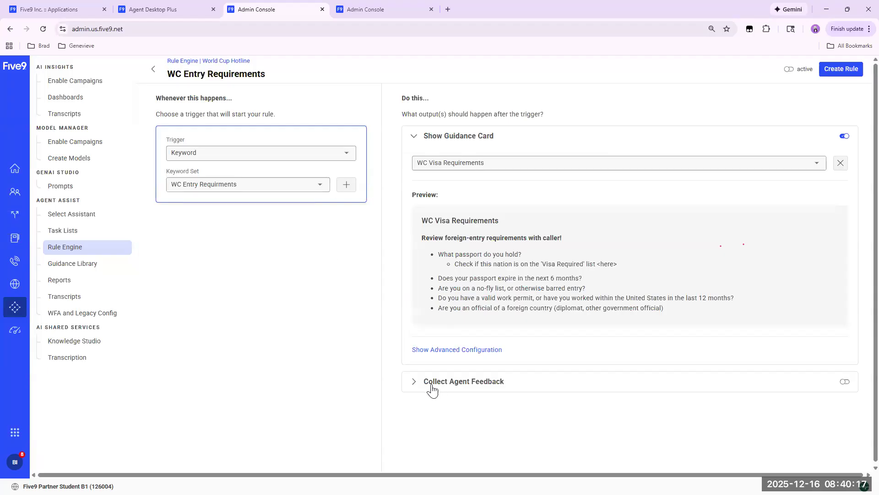
Review the guidance card's advanced configuration, then create the WC Entry Requirements rule as active.
{"action": "left_click", "coordinate": [434, 350]}
{"action": "scroll", "coordinate": [355, 372], "scroll_direction": "down", "scroll_amount": 2}
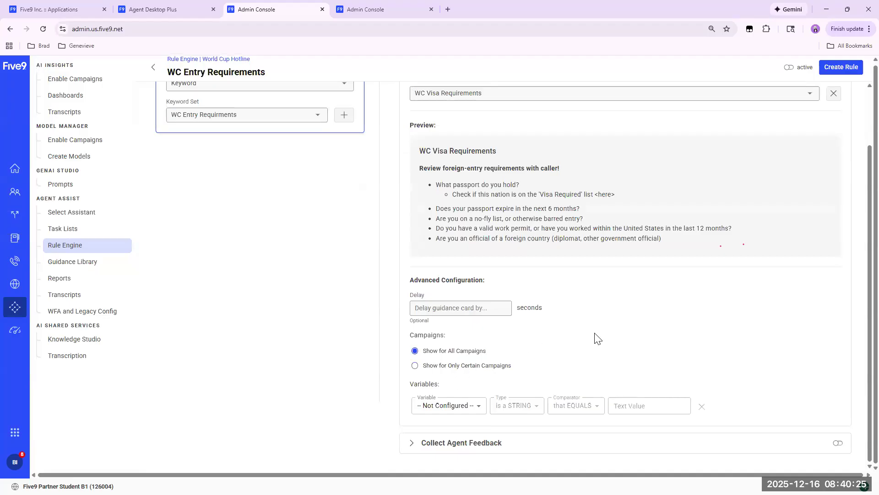
{"action": "scroll", "coordinate": [604, 348], "scroll_direction": "up", "scroll_amount": 2}
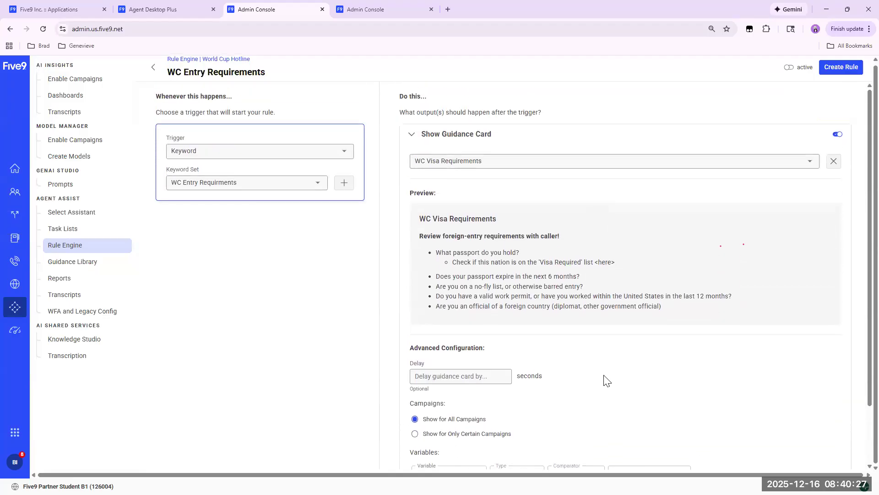
{"action": "scroll", "coordinate": [616, 373], "scroll_direction": "down", "scroll_amount": 1}
{"action": "scroll", "coordinate": [618, 374], "scroll_direction": "down", "scroll_amount": 1}
{"action": "scroll", "coordinate": [618, 374], "scroll_direction": "up", "scroll_amount": 2}
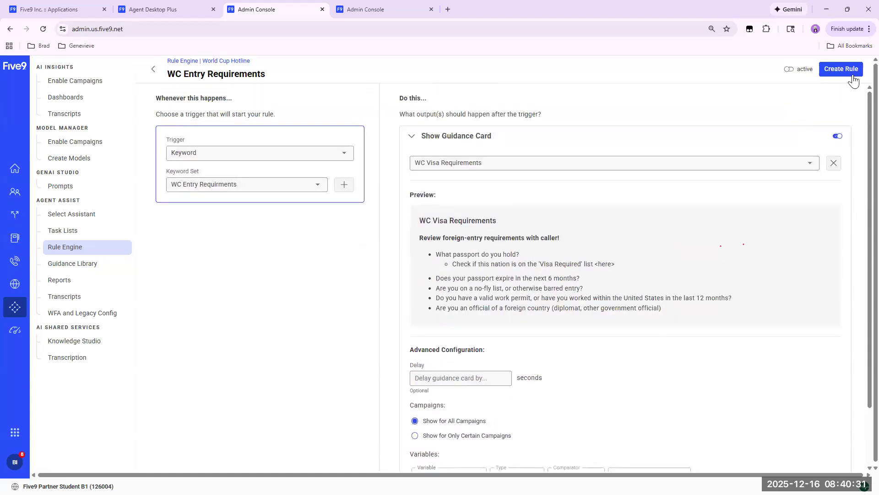
{"action": "left_click", "coordinate": [788, 70]}
{"action": "left_click", "coordinate": [839, 70]}
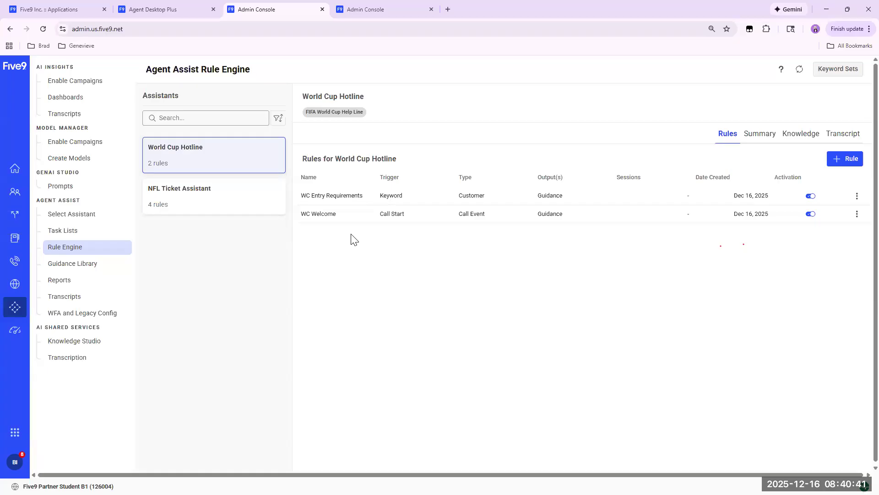
Start a new World Cup Hotline rule named WC Lodging.
{"action": "left_click", "coordinate": [840, 160]}
{"action": "left_click", "coordinate": [509, 266]}
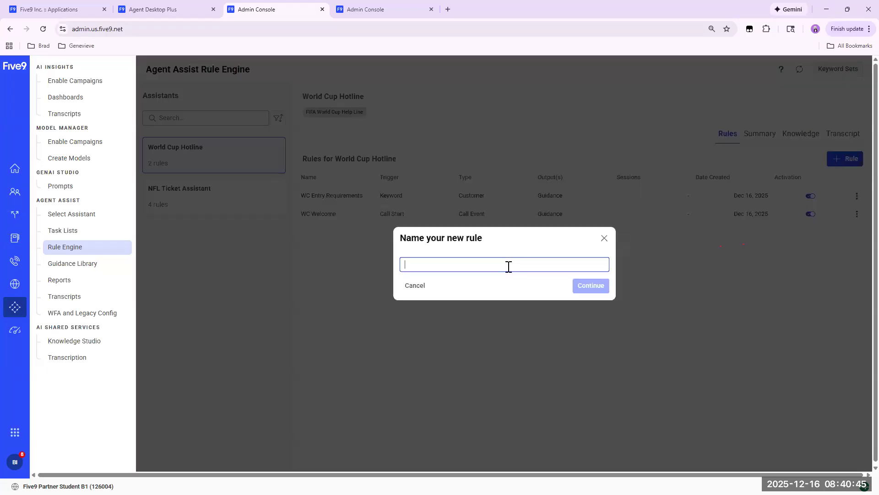
{"action": "type", "text": "WC Lodging"}
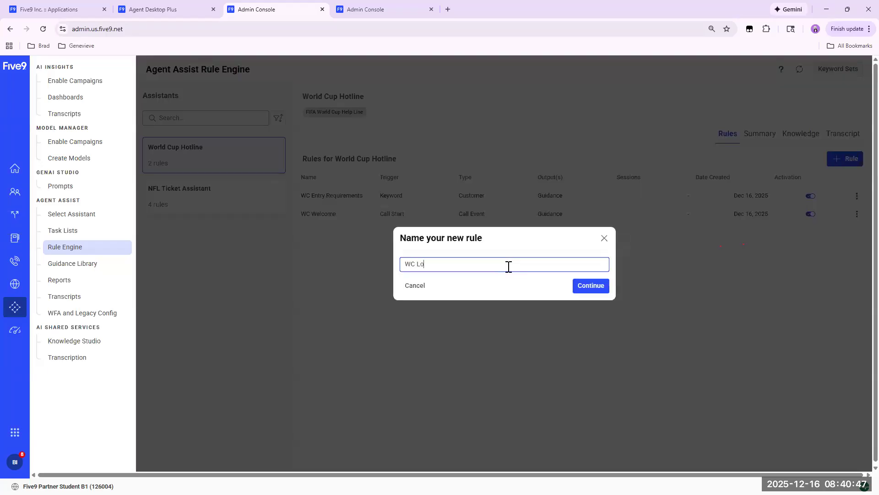
{"action": "left_click", "coordinate": [595, 289]}
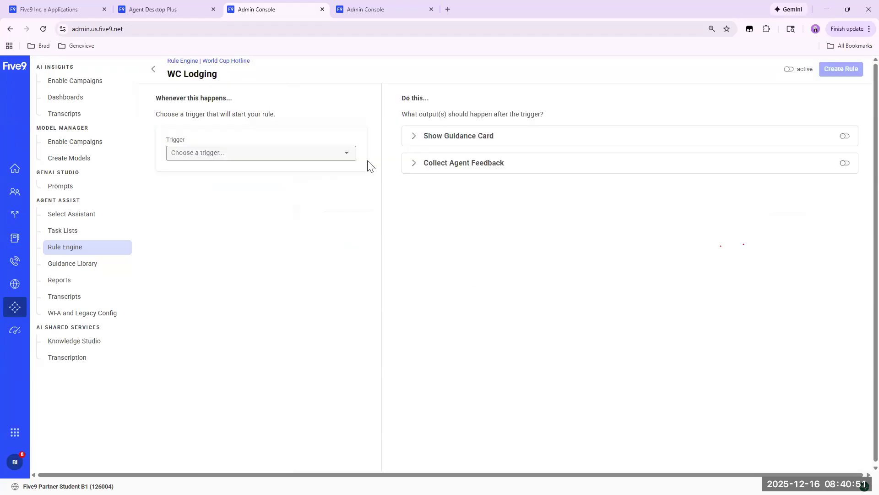
Set the WC Lodging rule to show the WC Lodging guidance card on a Keyword trigger.
{"action": "left_click", "coordinate": [470, 137]}
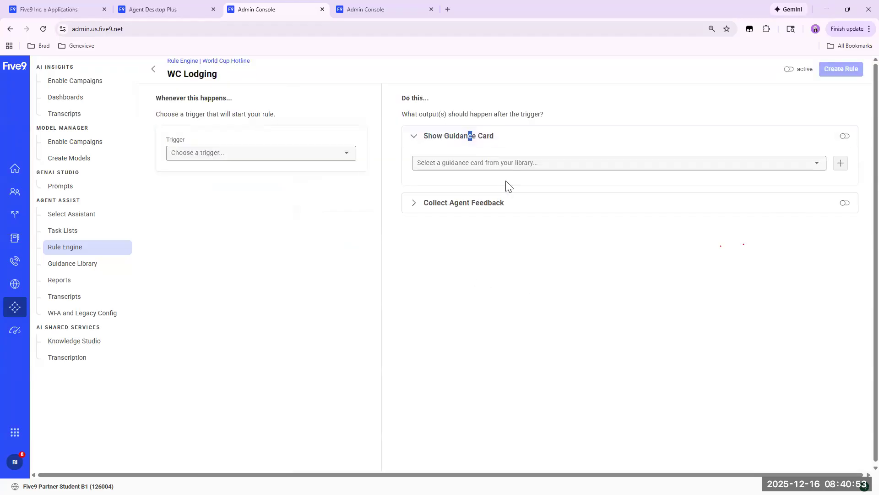
{"action": "left_click", "coordinate": [495, 164]}
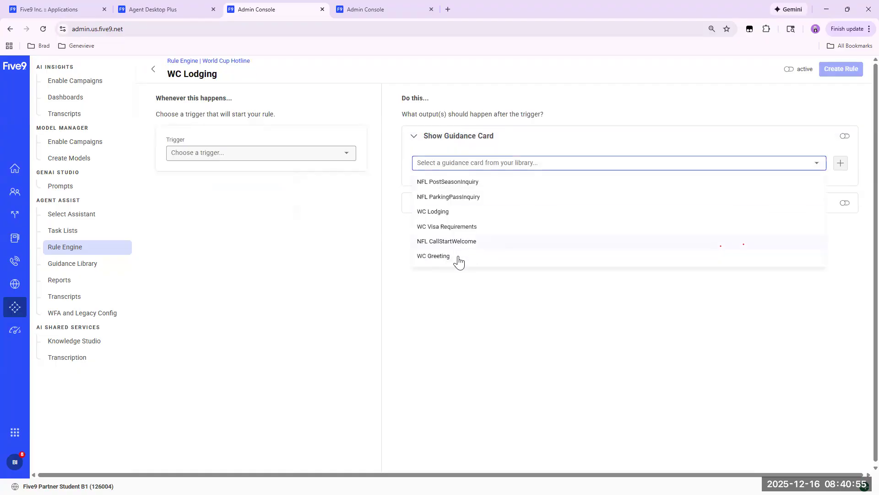
{"action": "left_click", "coordinate": [438, 211]}
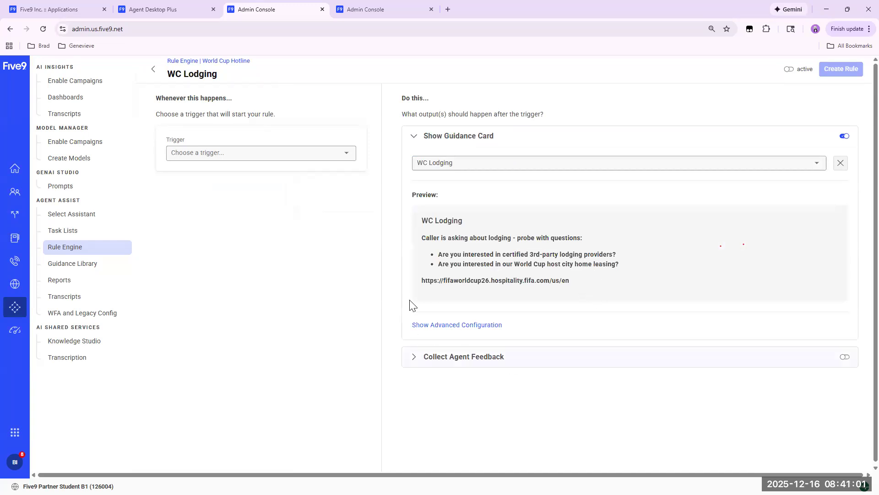
{"action": "left_click", "coordinate": [343, 158]}
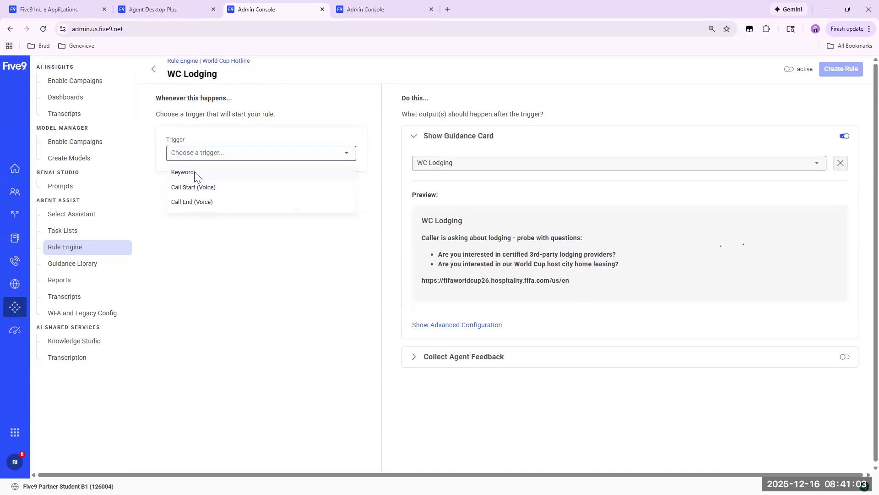
{"action": "left_click", "coordinate": [196, 172]}
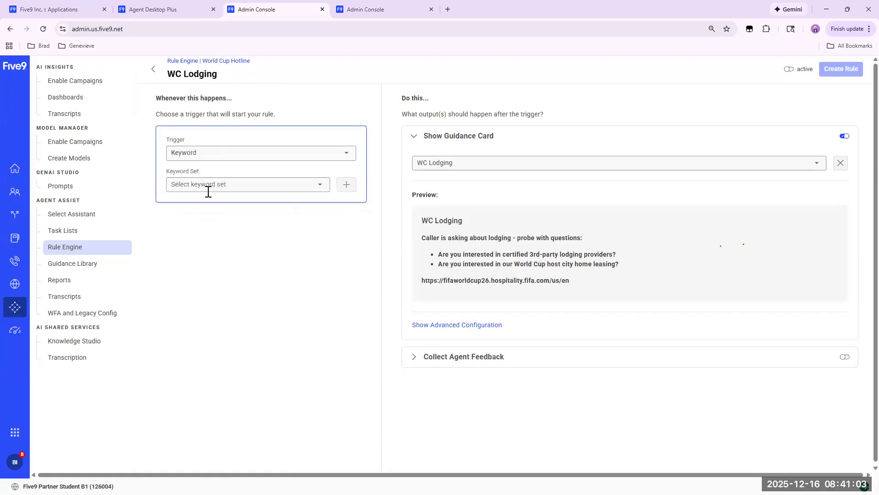
Start a new keyword set named WC Lodging for the rule, with the caller as the speaker.
{"action": "left_click", "coordinate": [317, 185]}
{"action": "left_click", "coordinate": [347, 186]}
{"action": "left_click", "coordinate": [463, 179]}
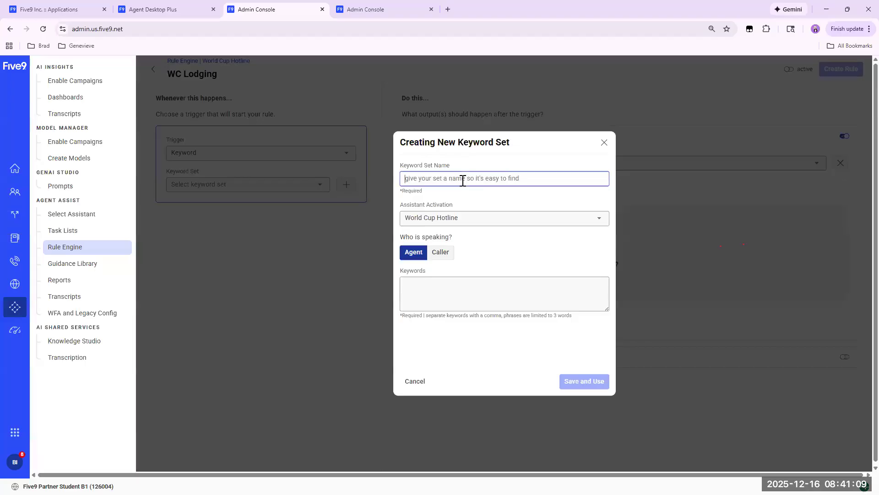
{"action": "type", "text": "WC Lodging"}
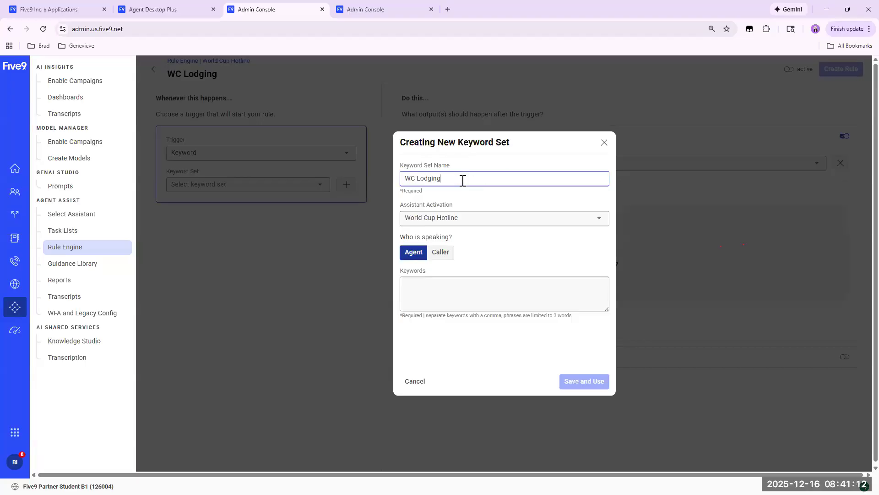
{"action": "key", "text": "Tab"}
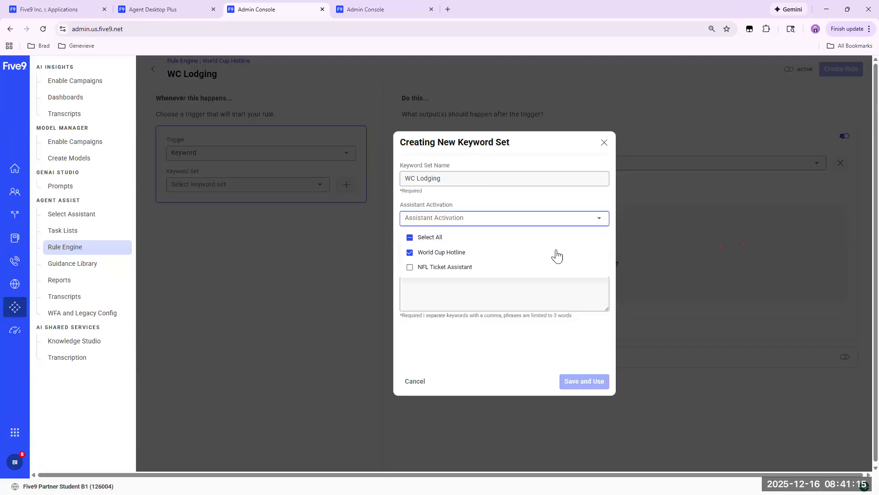
{"action": "left_click", "coordinate": [450, 300]}
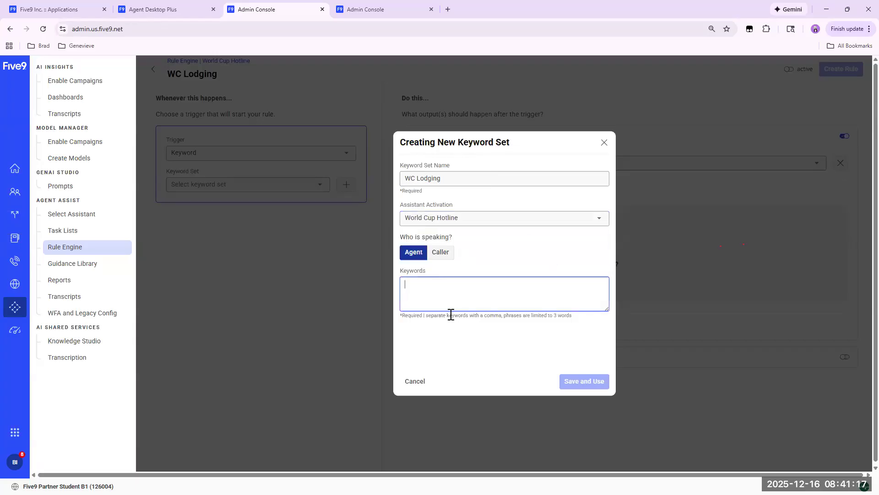
{"action": "left_click", "coordinate": [440, 253]}
Enter the keywords hotel, bed and breakfast, lodging and apartment, separated by commas, for the WC Lodging keyword set.
{"action": "left_click", "coordinate": [432, 292]}
{"action": "type", "text": "hotel, bed and breakfast"}
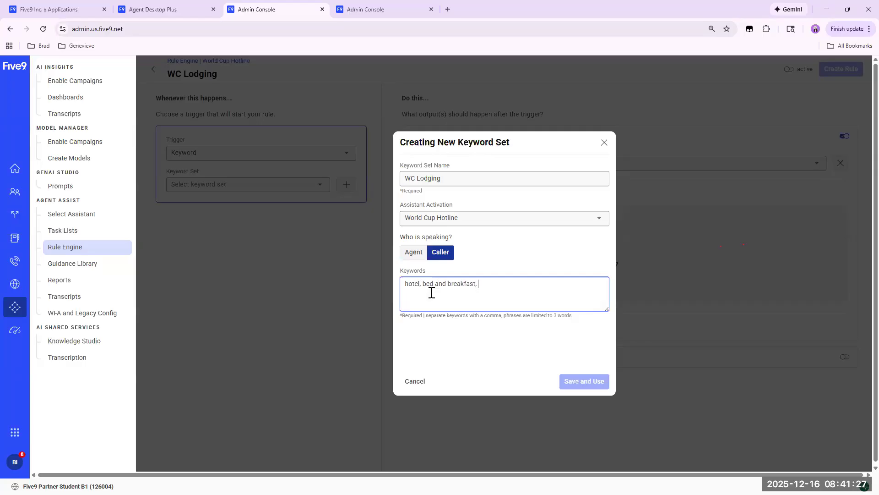
{"action": "type", "text": ", lodging"}
{"action": "key", "text": "BackSpace"}
{"action": "key", "text": "BackSpace"}
{"action": "key", "text": "BackSpace"}
{"action": "type", "text": ", apartm"}
{"action": "left_click", "coordinate": [444, 253]}
{"action": "left_click", "coordinate": [469, 290]}
{"action": "left_click", "coordinate": [583, 381]}
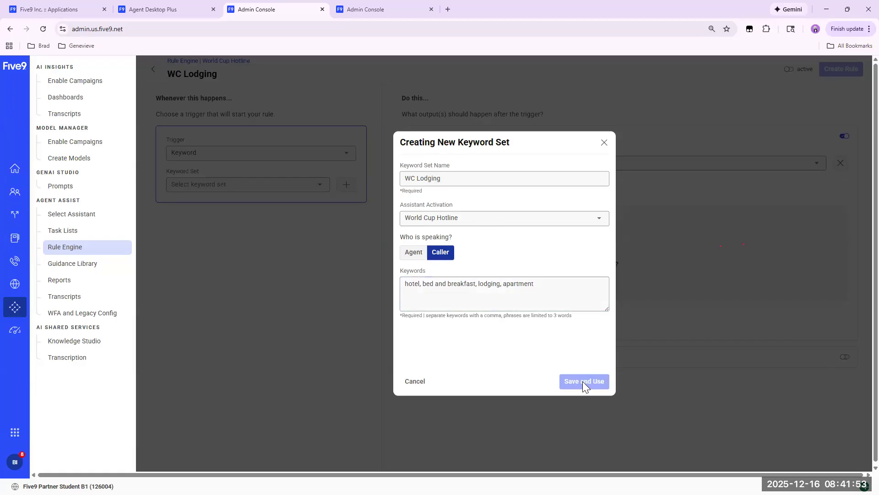
Reapply the keyword set's assistant activation by selecting all assistants and deselecting NFL Ticket Assistant.
{"action": "left_click", "coordinate": [478, 180]}
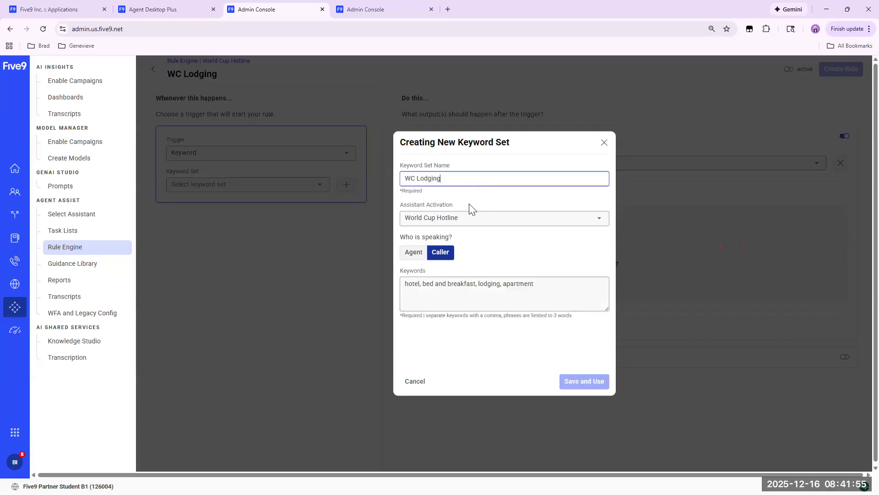
{"action": "left_click", "coordinate": [470, 218]}
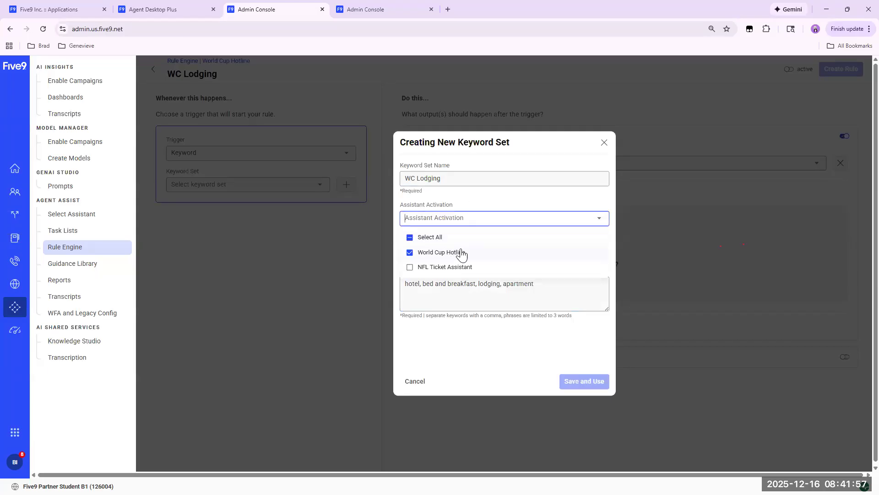
{"action": "left_click", "coordinate": [523, 241]}
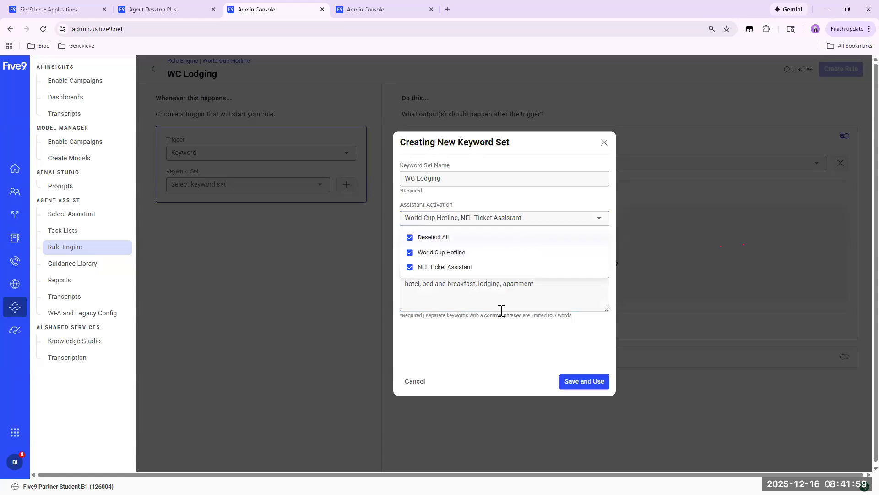
{"action": "left_click", "coordinate": [409, 267]}
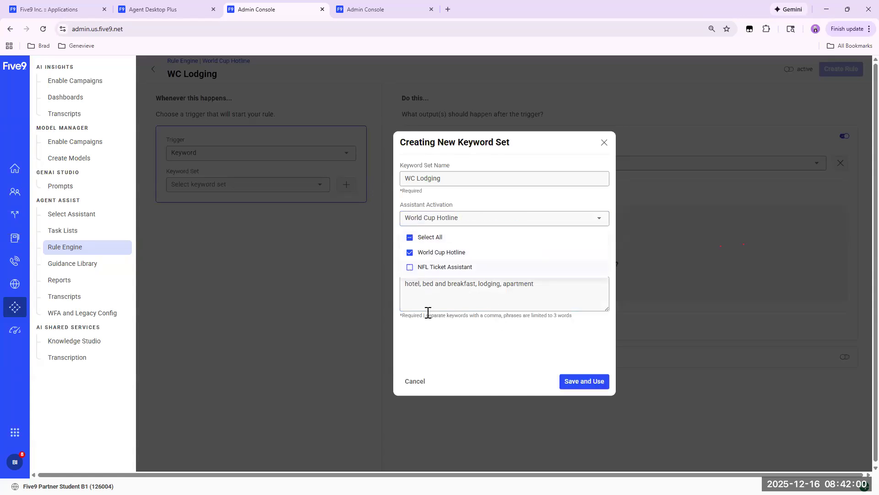
Save the WC Lodging keyword set for use and create the WC Lodging rule as active.
{"action": "left_click", "coordinate": [585, 382]}
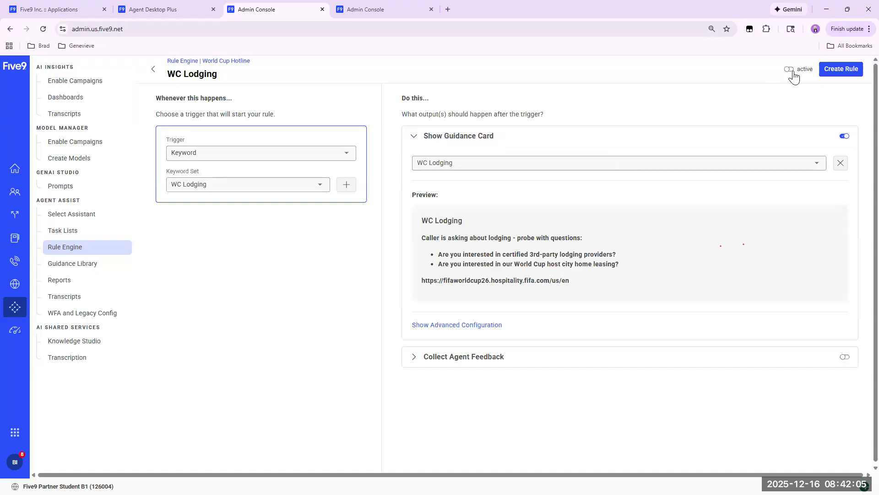
{"action": "left_click", "coordinate": [842, 73]}
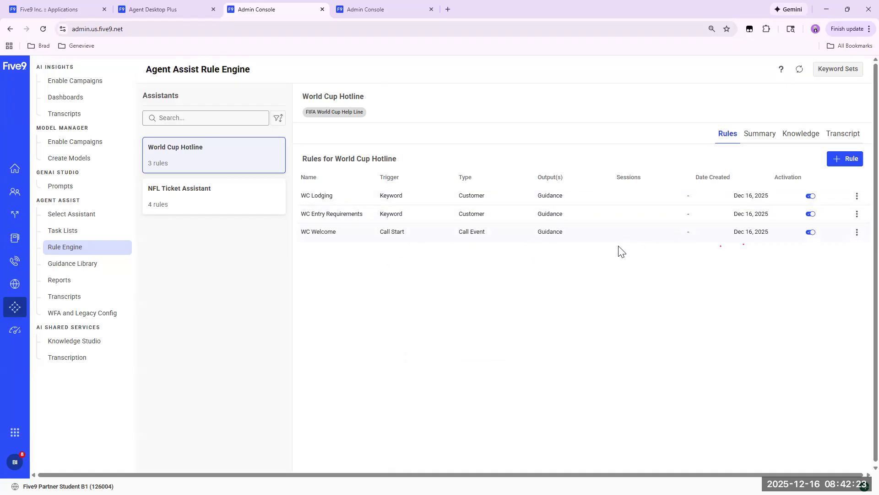
Review the World Cup Hotline after call summary settings and open the assistant's task lists.
{"action": "left_click", "coordinate": [773, 136]}
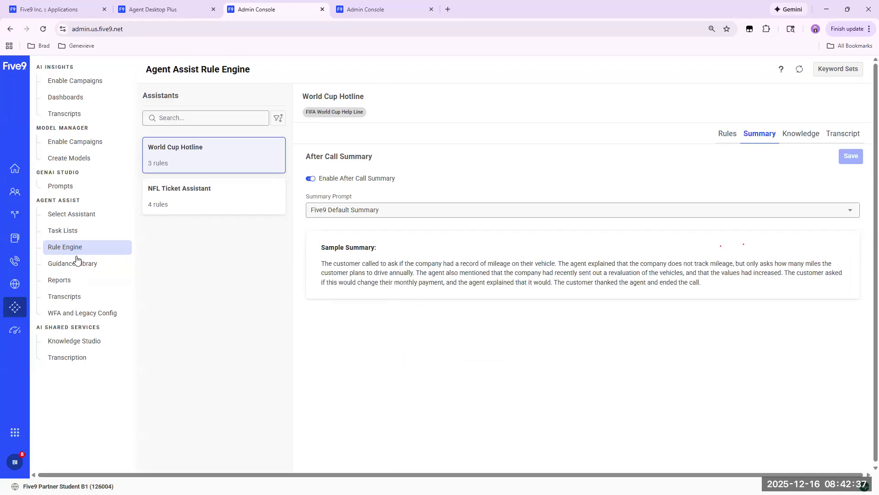
{"action": "left_click", "coordinate": [64, 232]}
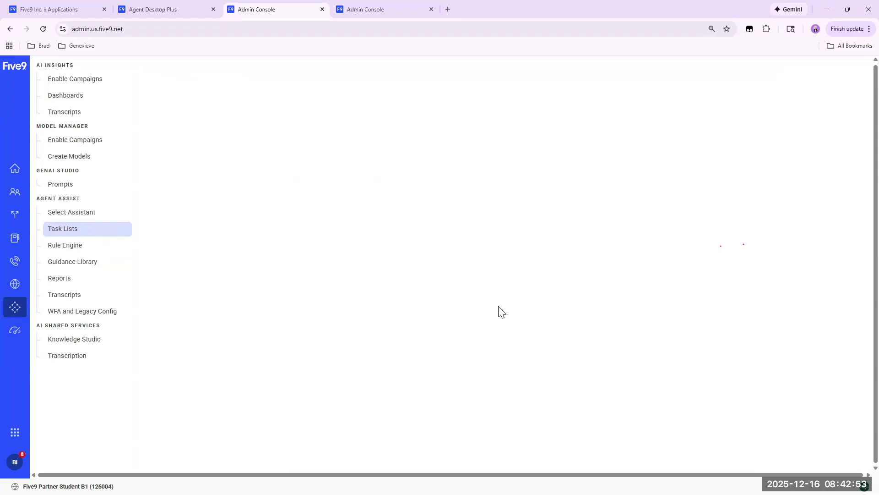
{"action": "left_click", "coordinate": [63, 212]}
{"action": "left_click", "coordinate": [60, 233]}
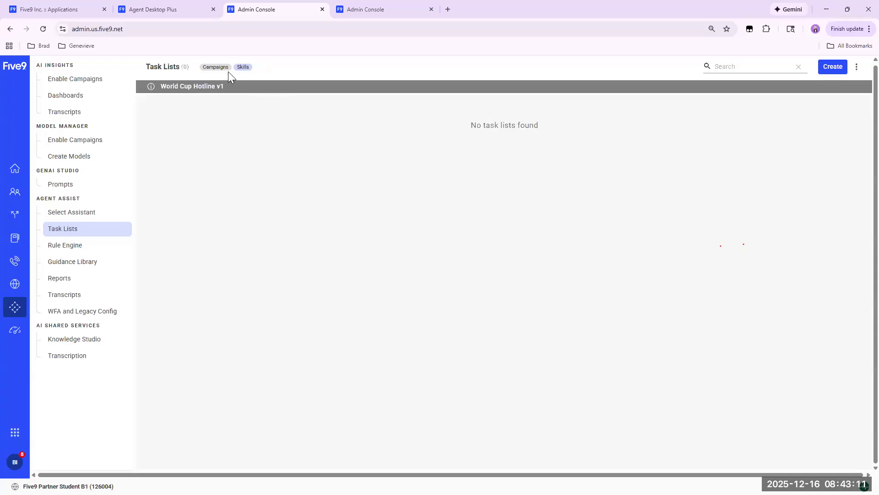
Start a new task list named WC Passport with the description "Ask if the caller has a valid passport".
{"action": "left_click", "coordinate": [832, 67]}
{"action": "left_click", "coordinate": [310, 162]}
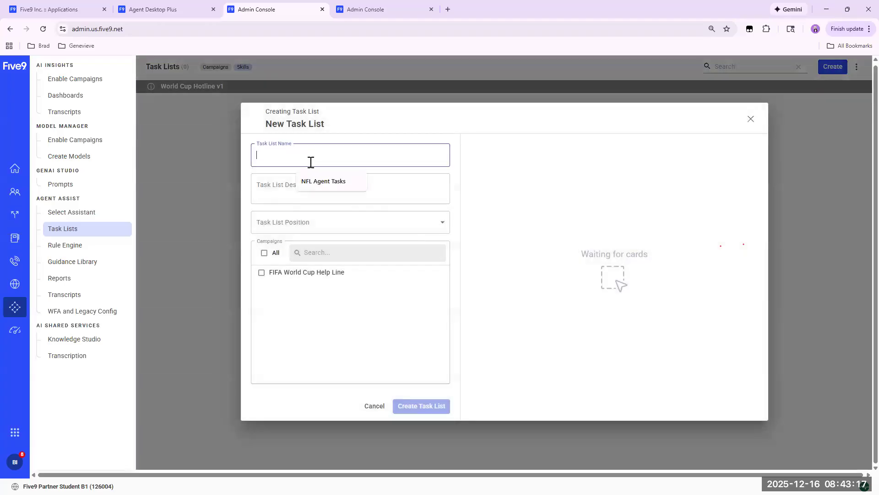
{"action": "type", "text": "WC Passport"}
{"action": "left_click", "coordinate": [295, 182]}
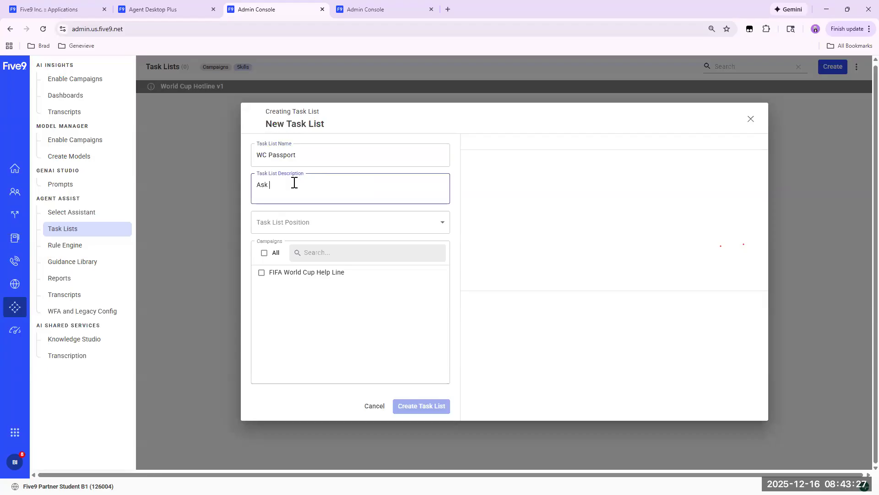
{"action": "type", "text": "Ask if the caller has a valid passport"}
Set the task list position to Summary Top and assign the FIFA World Cup Help Line campaign.
{"action": "left_click", "coordinate": [333, 229]}
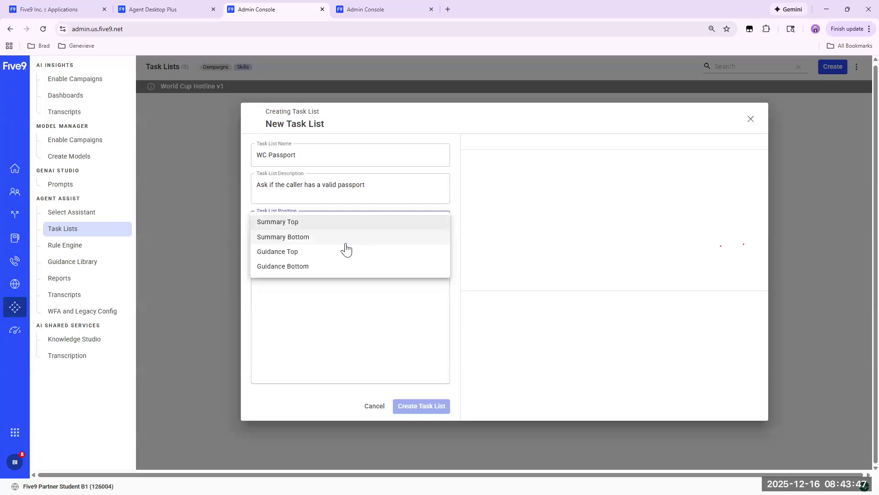
{"action": "left_click", "coordinate": [288, 225]}
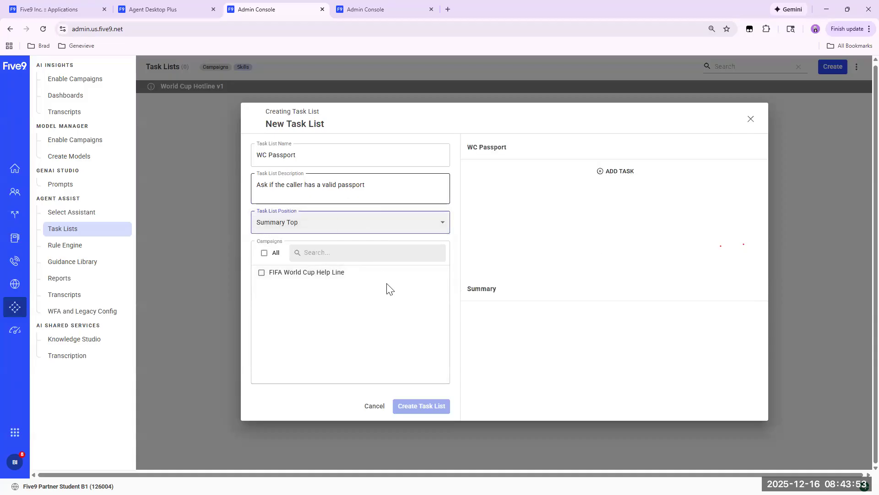
{"action": "left_click", "coordinate": [262, 273]}
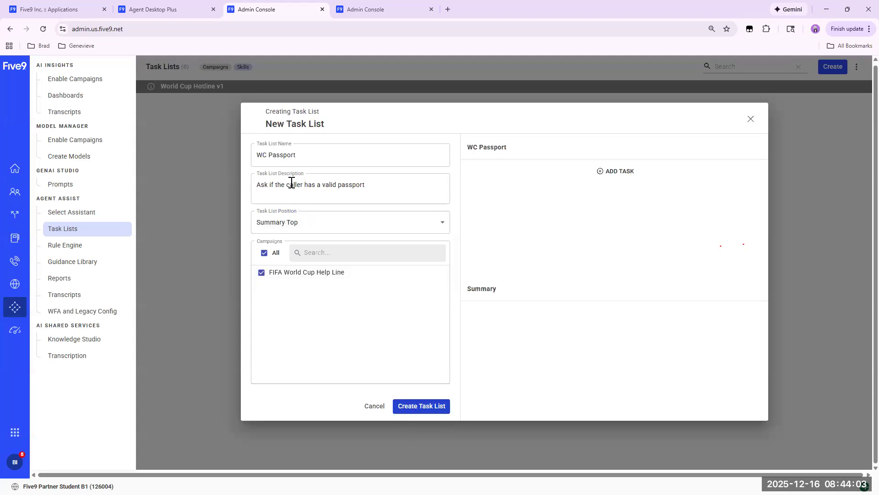
Rename the new task list as WC Agent List.
{"action": "left_click", "coordinate": [300, 155]}
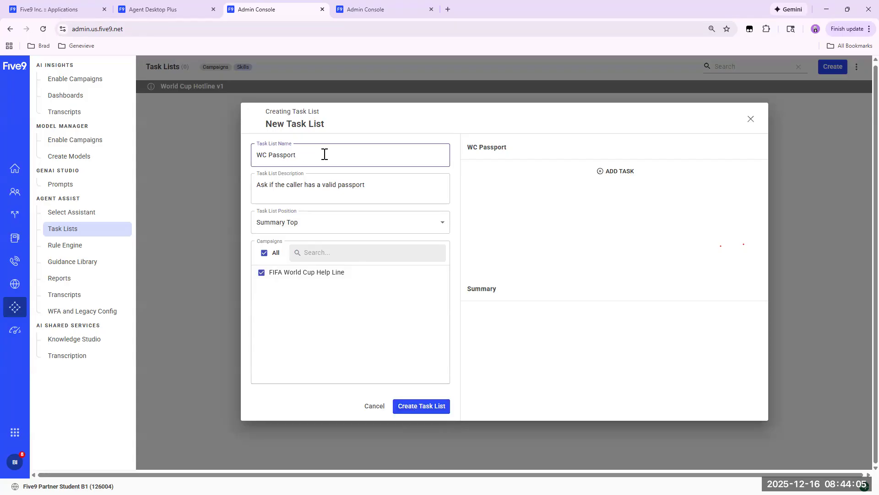
{"action": "key", "text": "BackSpace"}
{"action": "key", "text": "BackSpace"}
{"action": "key", "text": "BackSpace"}
{"action": "key", "text": "BackSpace"}
{"action": "key", "text": "BackSpace"}
{"action": "key", "text": "BackSpace"}
{"action": "key", "text": "BackSpace"}
{"action": "type", "text": "Agent List"}
{"action": "left_click", "coordinate": [396, 182]}
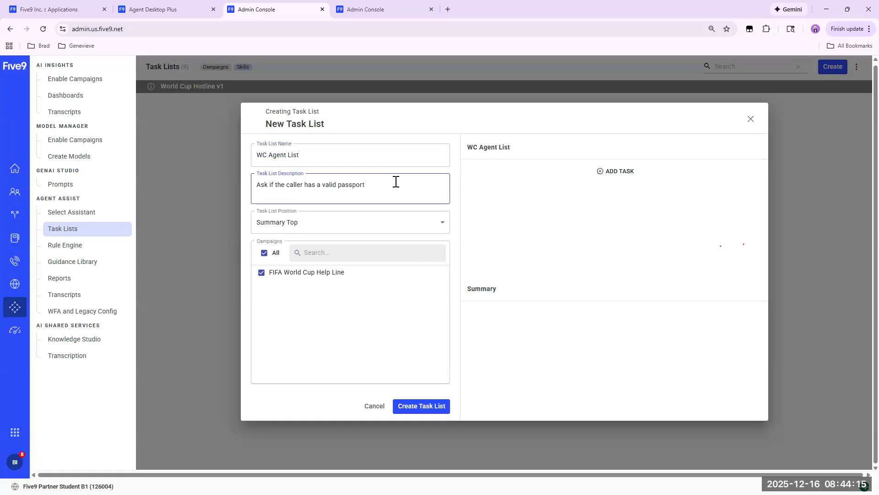
Set the task list description to "Agent requirements for WC Caller" and create the task list.
{"action": "key", "text": "BackSpace"}
{"action": "key", "text": "BackSpace"}
{"action": "key", "text": "BackSpace"}
{"action": "key", "text": "BackSpace"}
{"action": "key", "text": "BackSpace"}
{"action": "key", "text": "BackSpace"}
{"action": "key", "text": "BackSpace"}
{"action": "key", "text": "BackSpace"}
{"action": "key", "text": "BackSpace"}
{"action": "key", "text": "BackSpace"}
{"action": "key", "text": "BackSpace"}
{"action": "key", "text": "BackSpace"}
{"action": "key", "text": "BackSpace"}
{"action": "key", "text": "BackSpace"}
{"action": "key", "text": "BackSpace"}
{"action": "key", "text": "BackSpace"}
{"action": "key", "text": "BackSpace"}
{"action": "key", "text": "BackSpace"}
{"action": "key", "text": "BackSpace"}
{"action": "key", "text": "BackSpace"}
{"action": "type", "text": "Agent"}
{"action": "type", "text": "requirements for WC Caller"}
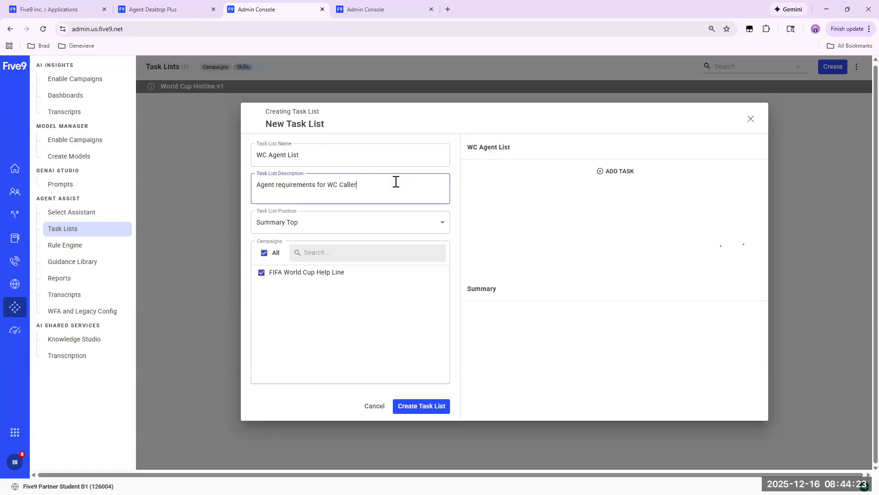
{"action": "left_click", "coordinate": [418, 409]}
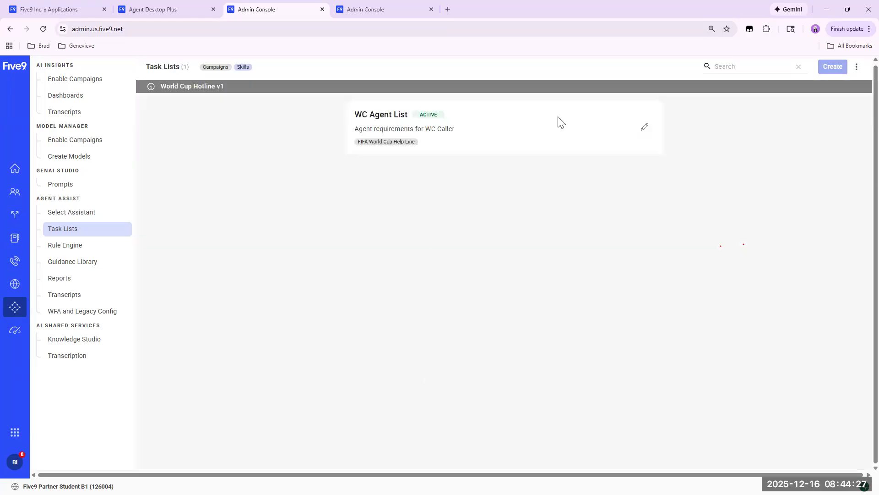
Add a task to WC Agent List named WC Passport with the text "Ask if the caller has a valid passport".
{"action": "left_click", "coordinate": [644, 127]}
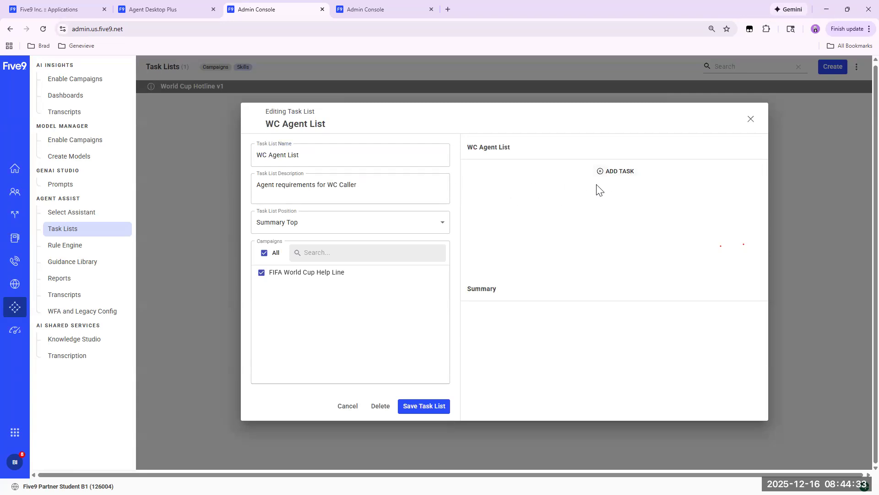
{"action": "left_click", "coordinate": [603, 172]}
{"action": "left_click", "coordinate": [273, 161]}
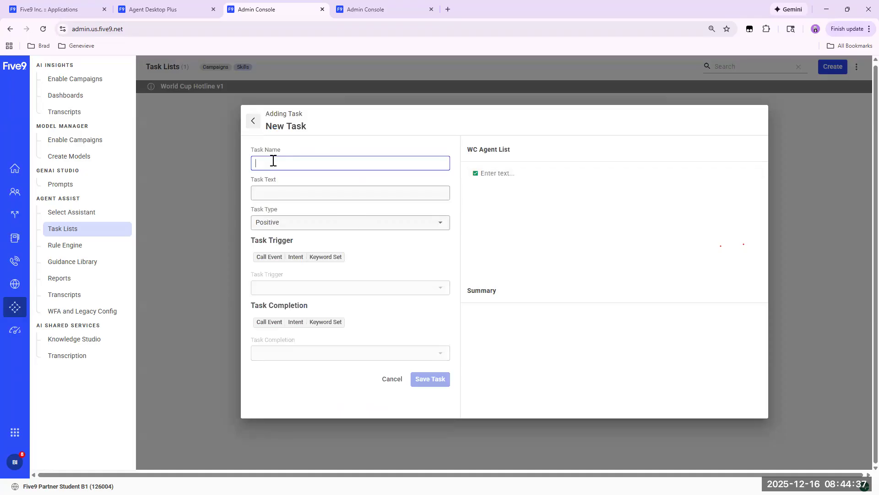
{"action": "type", "text": "WC Passport"}
{"action": "key", "text": "Tab"}
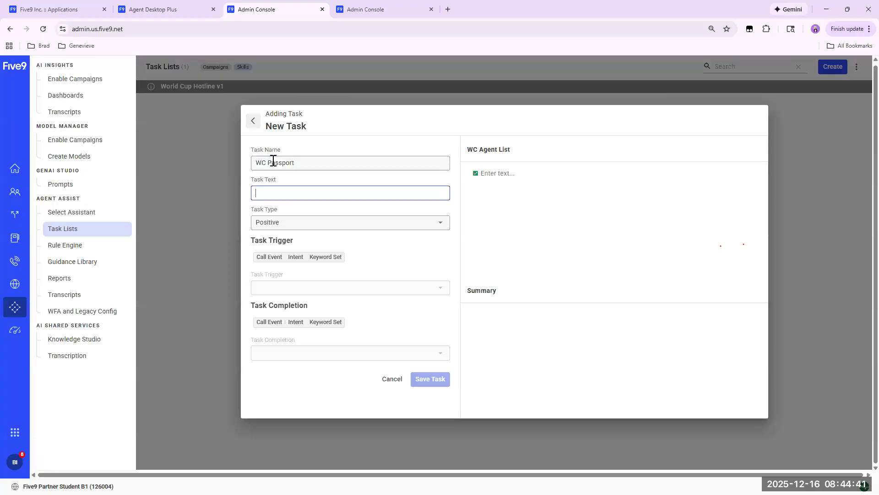
{"action": "type", "text": "As"}
{"action": "type", "text": "k is th"}
{"action": "type", "text": "f the caller has"}
{"action": "type", "text": " a valid passport"}
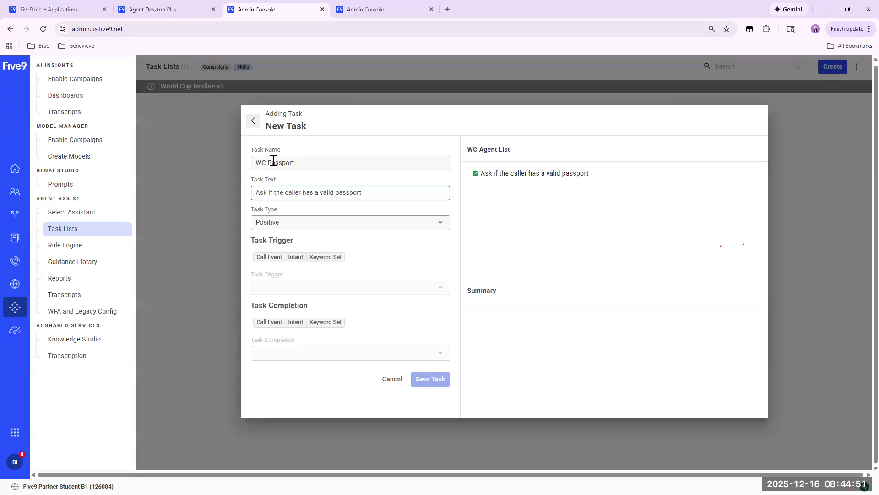
Create an agent-spoken keyword set WC Valid Passport with keywords "passport" and "valid visa", and use it as the task trigger.
{"action": "left_click", "coordinate": [323, 260]}
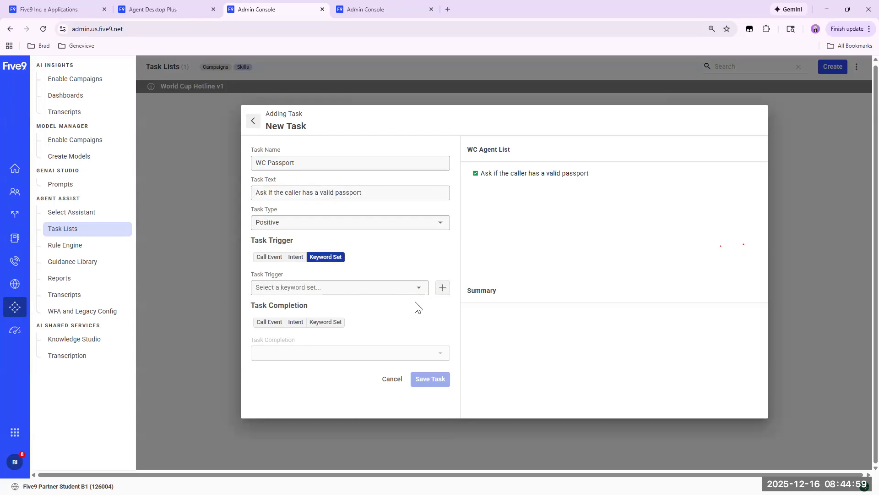
{"action": "left_click", "coordinate": [442, 287]}
{"action": "left_click", "coordinate": [510, 176]}
{"action": "type", "text": "WC"}
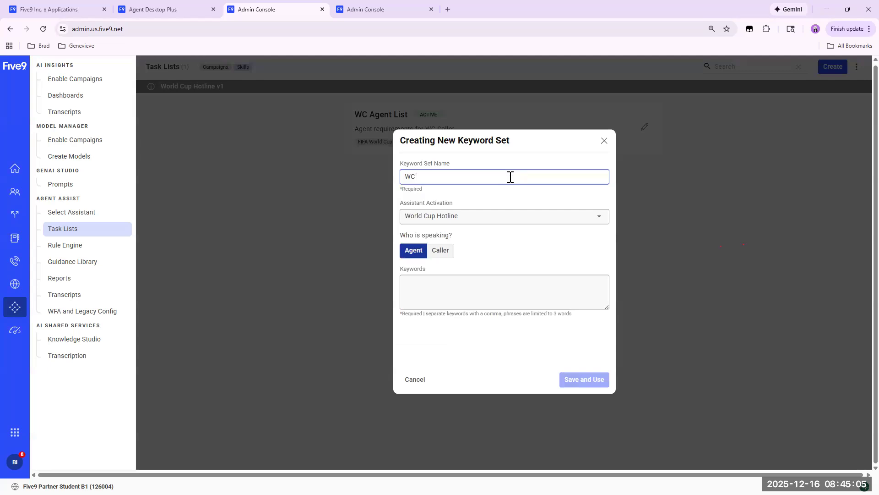
{"action": "type", "text": " Valid Passport"}
{"action": "left_click", "coordinate": [415, 291]}
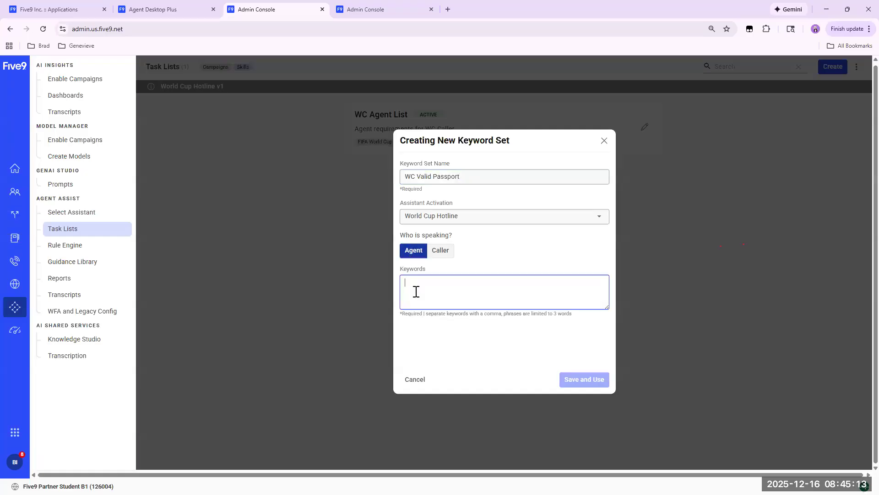
{"action": "type", "text": "pa"}
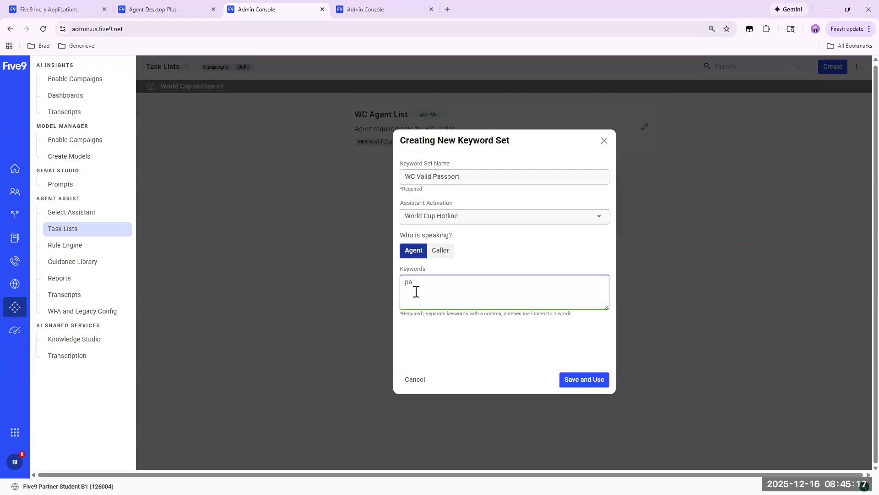
{"action": "key", "text": "BackSpace"}
{"action": "key", "text": "BackSpace"}
{"action": "type", "text": "passport, valid visa"}
{"action": "left_click", "coordinate": [578, 379]}
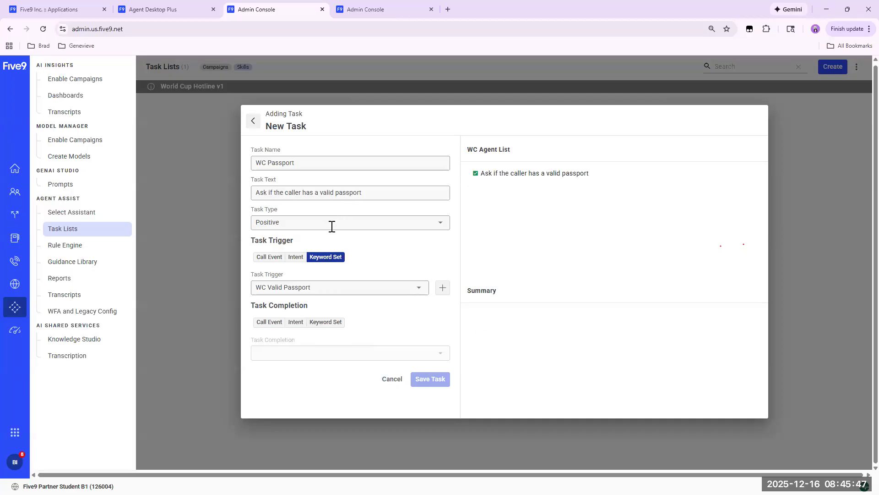
Reselect WC Valid Passport as the trigger, set it as the completion keyword set too, and save the task.
{"action": "left_click", "coordinate": [313, 162]}
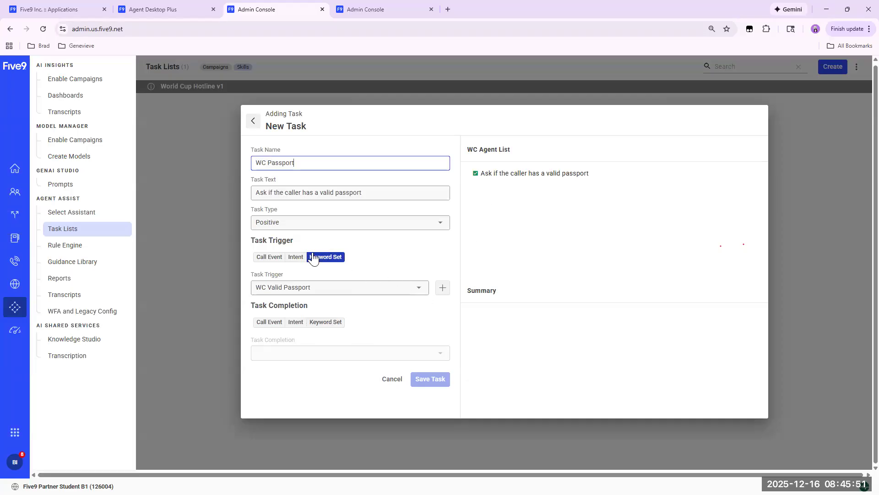
{"action": "left_click", "coordinate": [429, 379]}
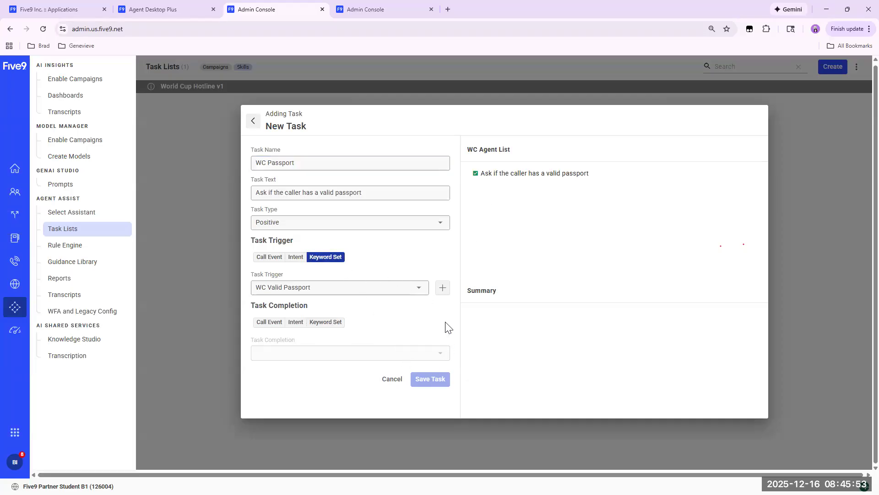
{"action": "left_click", "coordinate": [418, 287]}
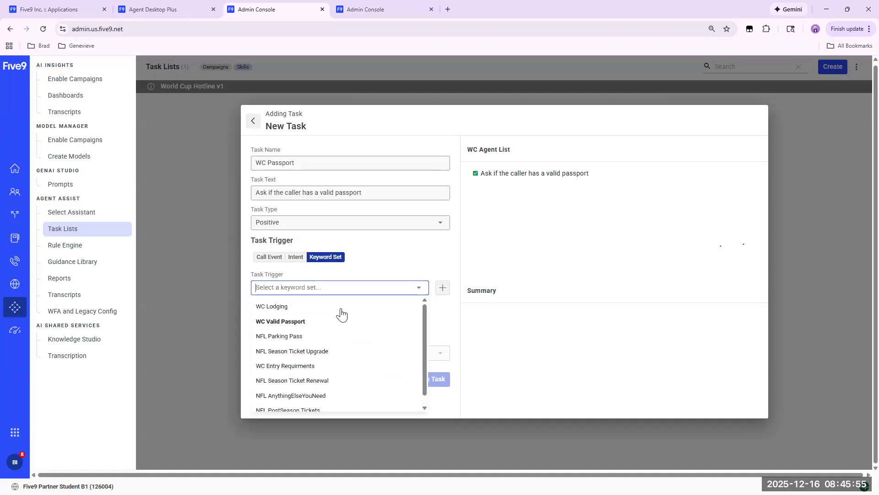
{"action": "left_click", "coordinate": [294, 323]}
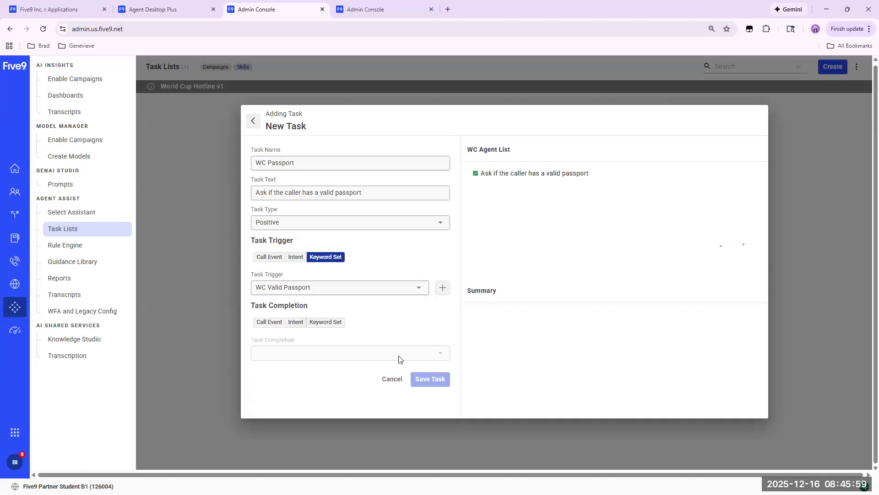
{"action": "left_click", "coordinate": [327, 323]}
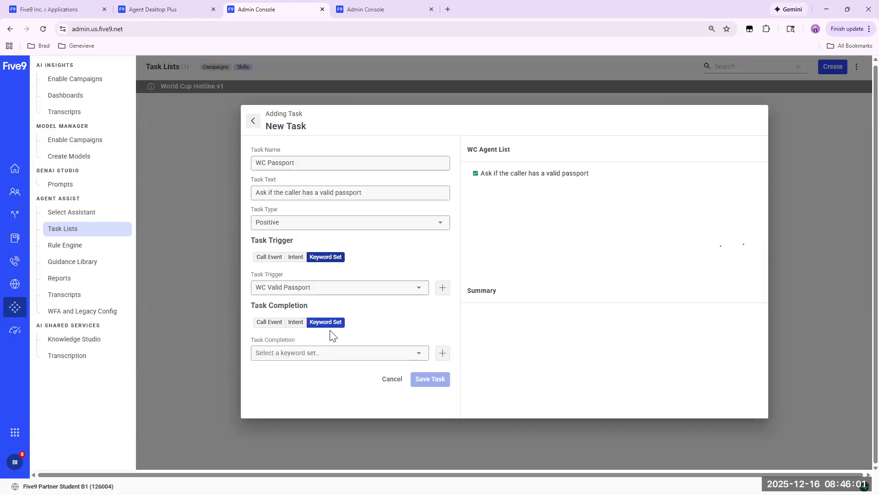
{"action": "left_click", "coordinate": [414, 359]}
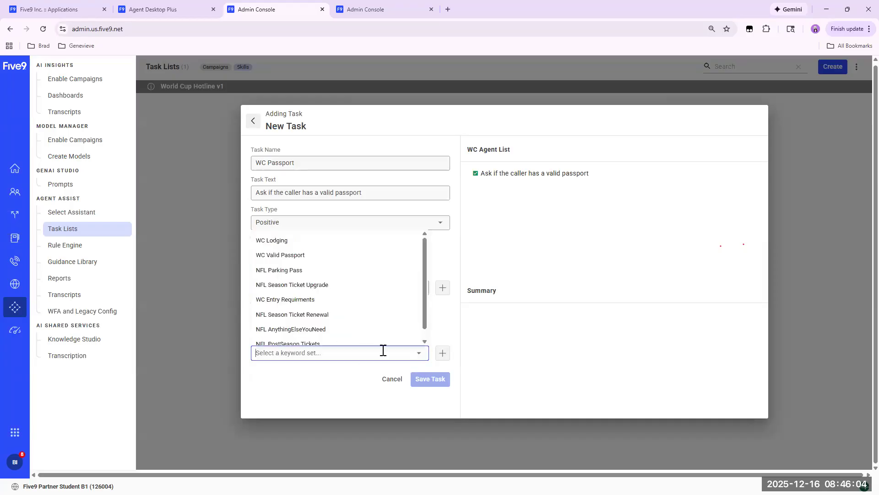
{"action": "left_click", "coordinate": [289, 256]}
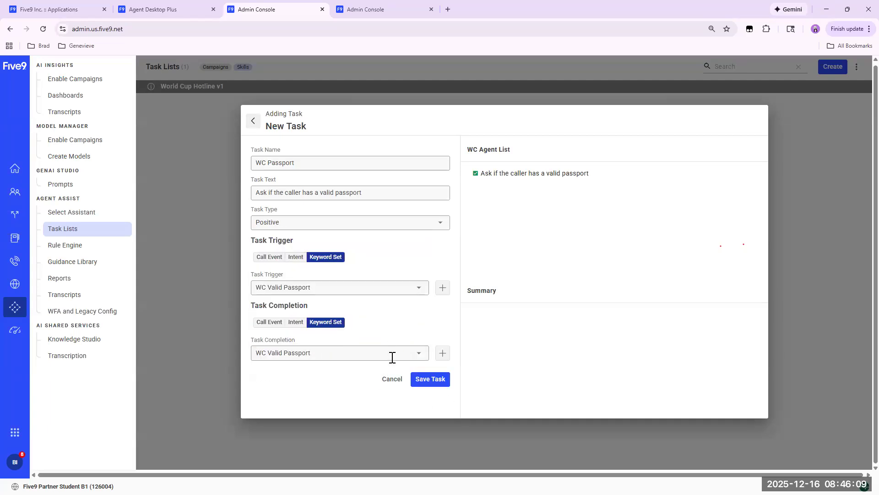
{"action": "left_click", "coordinate": [430, 380]}
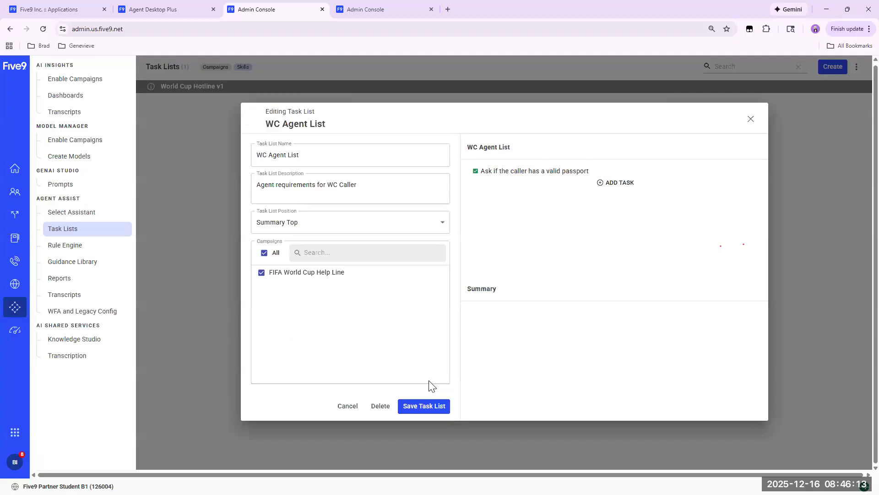
Add a second task named WC Anything Else with the text "Ask if there is anything else".
{"action": "left_click", "coordinate": [609, 183]}
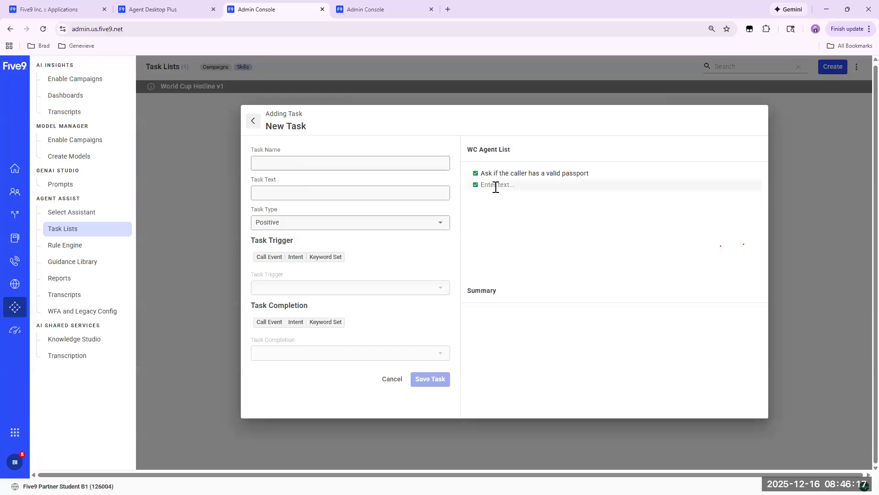
{"action": "left_click", "coordinate": [275, 164]}
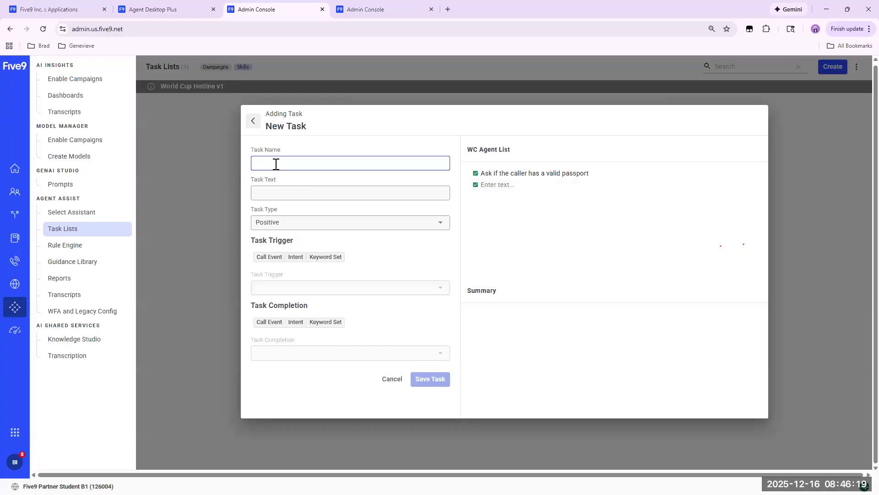
{"action": "type", "text": "WC Anything"}
{"action": "left_click", "coordinate": [276, 164]}
{"action": "type", "text": "thing Else"}
{"action": "left_click", "coordinate": [287, 193]}
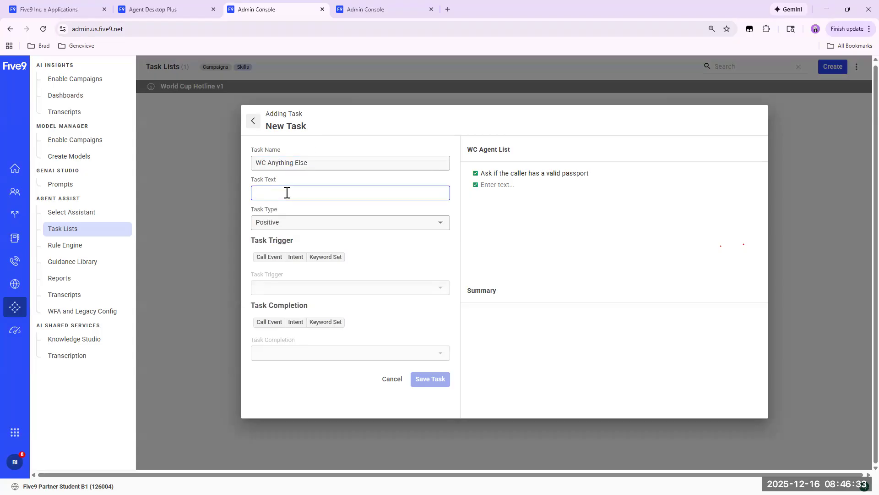
{"action": "type", "text": "Ask if there is anything else"}
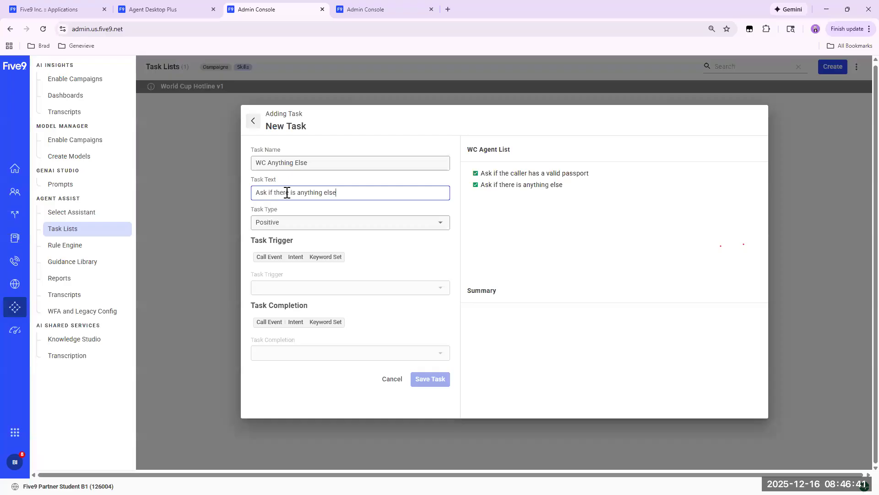
Set the WC Anything Else task's trigger to the keyword set NFL AnythingElseYouNeed.
{"action": "left_click", "coordinate": [330, 258]}
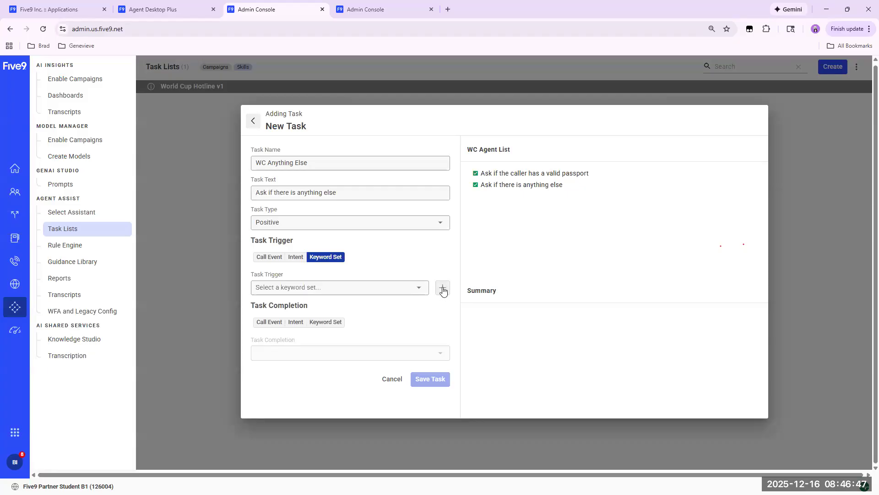
{"action": "left_click", "coordinate": [419, 289]}
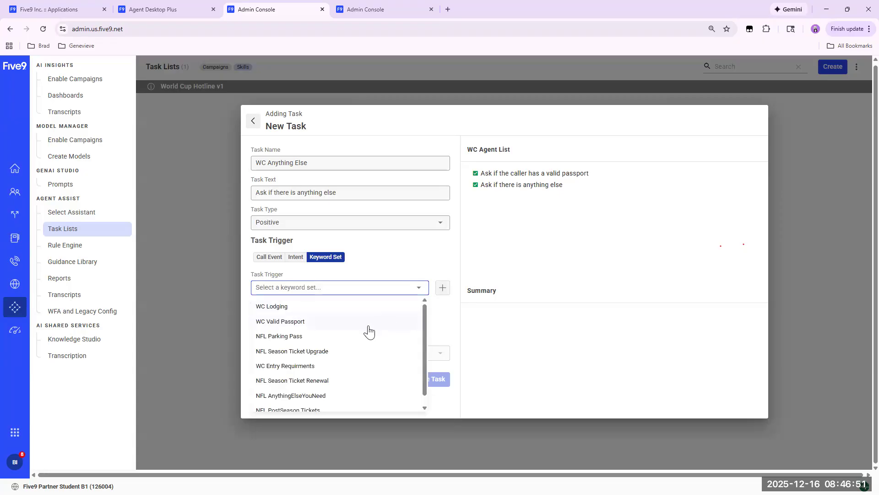
{"action": "left_click", "coordinate": [308, 396]}
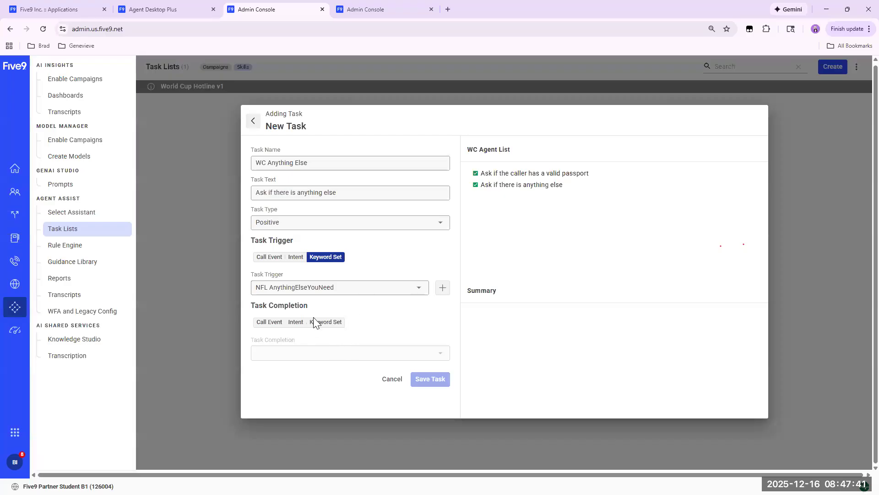
{"action": "left_click", "coordinate": [418, 292]}
{"action": "scroll", "coordinate": [380, 369], "scroll_direction": "down", "scroll_amount": 1}
{"action": "scroll", "coordinate": [380, 369], "scroll_direction": "up", "scroll_amount": 2}
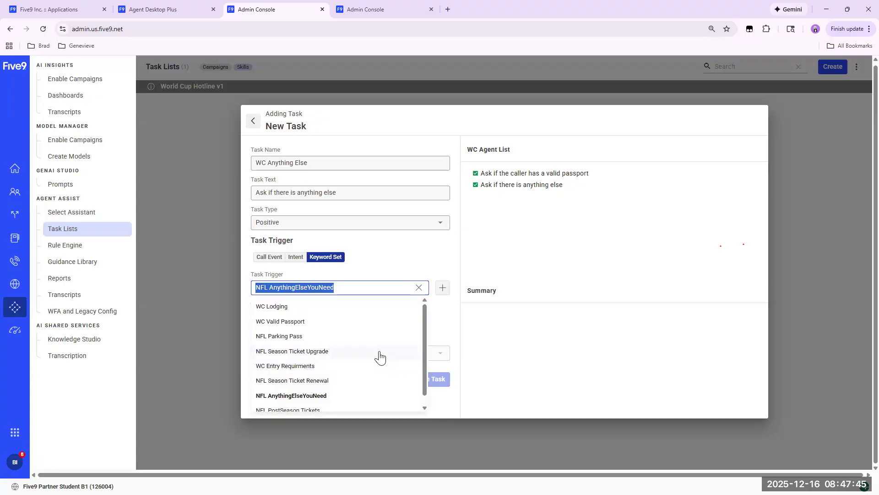
{"action": "left_click", "coordinate": [395, 263]}
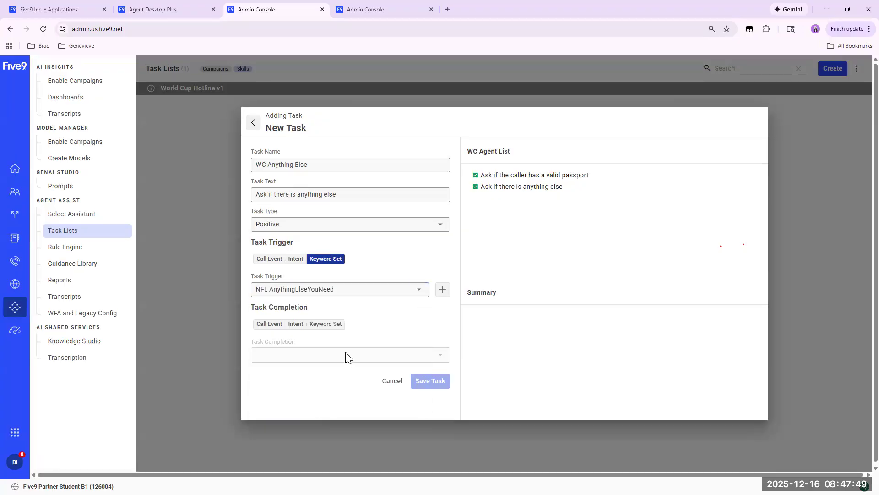
Set the WC Anything Else task's completion to the keyword set NFL AnythingElseYouNeed.
{"action": "left_click", "coordinate": [326, 324]}
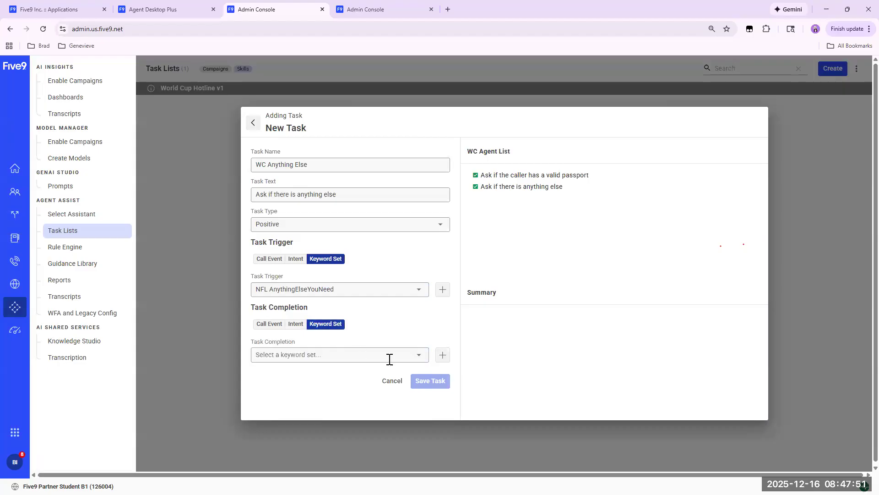
{"action": "left_click", "coordinate": [419, 360]}
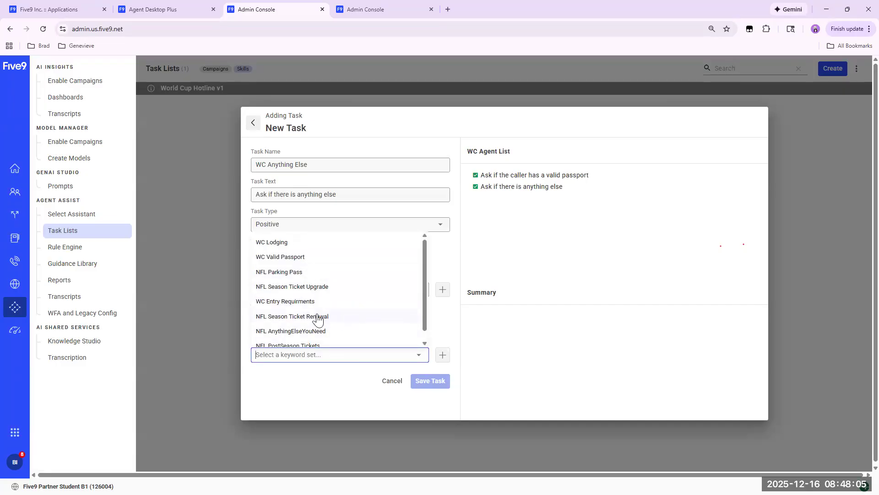
{"action": "left_click", "coordinate": [341, 331]}
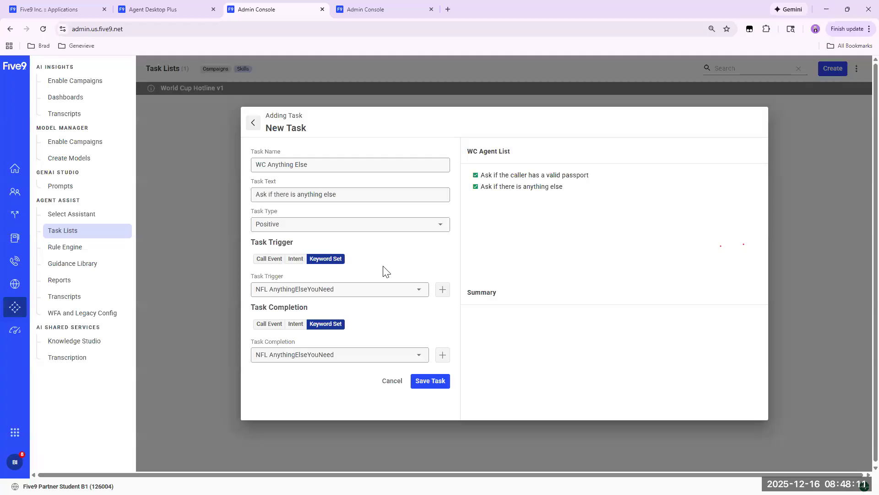
Switch the WC Anything Else task's trigger to the call event Call Start.
{"action": "left_click", "coordinate": [418, 289]}
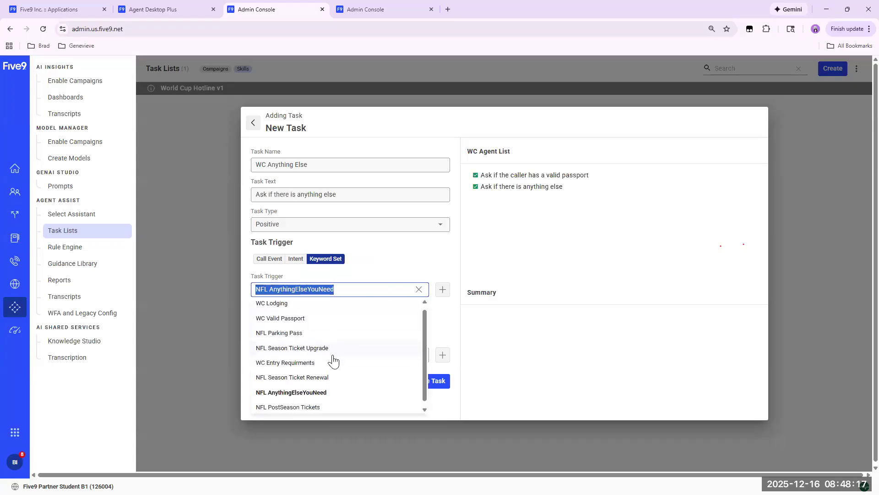
{"action": "left_click", "coordinate": [266, 259]}
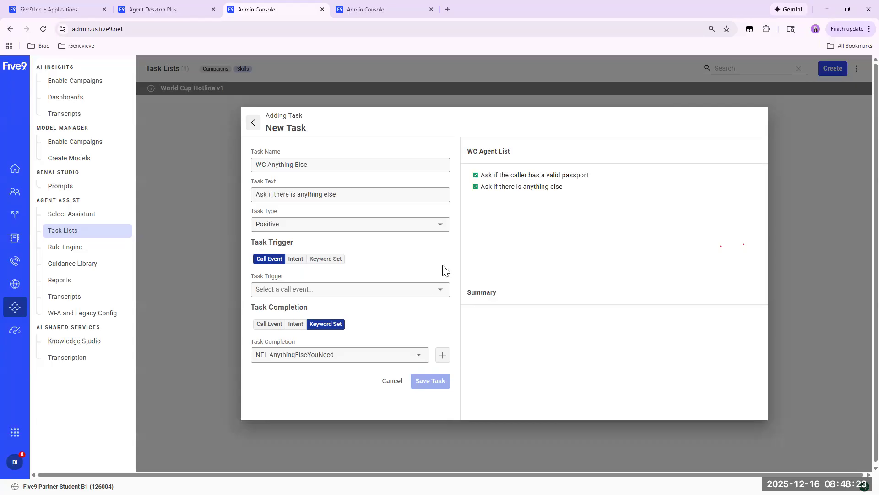
{"action": "left_click", "coordinate": [433, 290]}
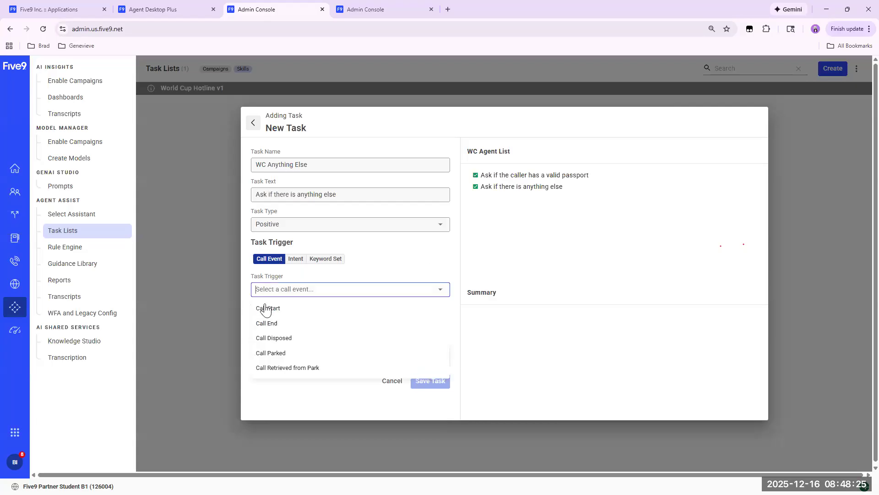
{"action": "left_click", "coordinate": [262, 306]}
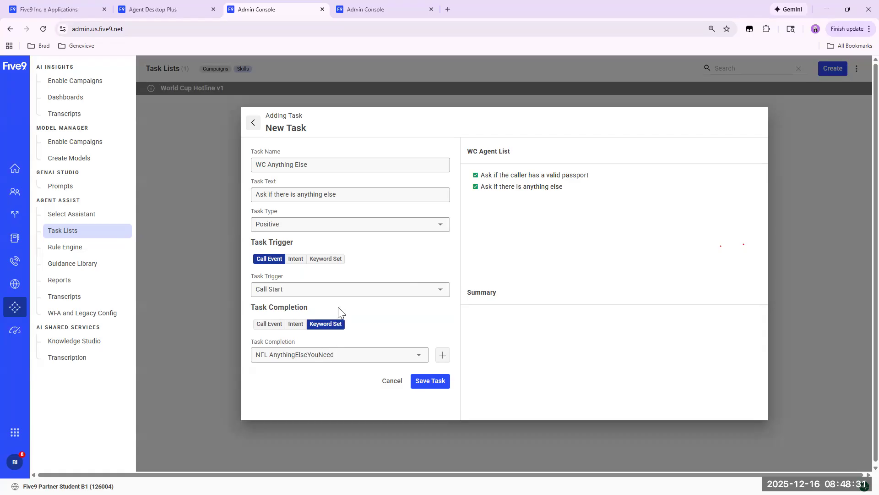
Save the WC Anything Else task and set the WC Passport task's trigger to the call event Call Start.
{"action": "left_click", "coordinate": [431, 380]}
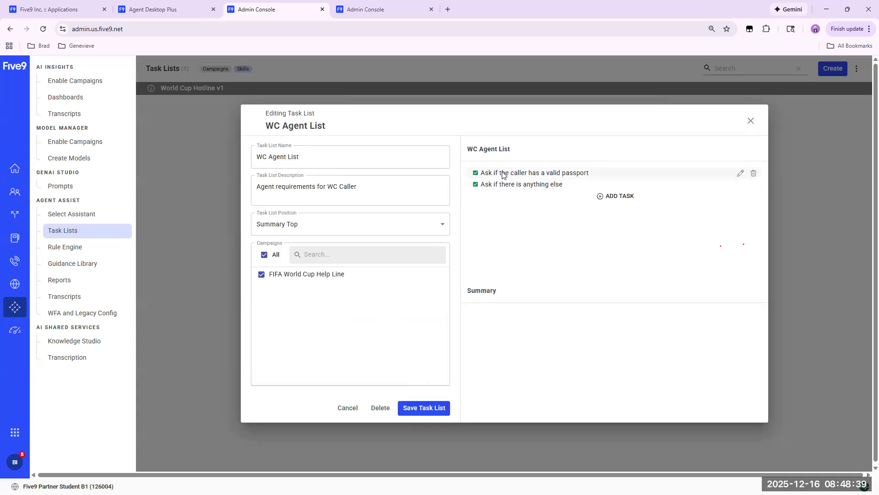
{"action": "left_click", "coordinate": [740, 173]}
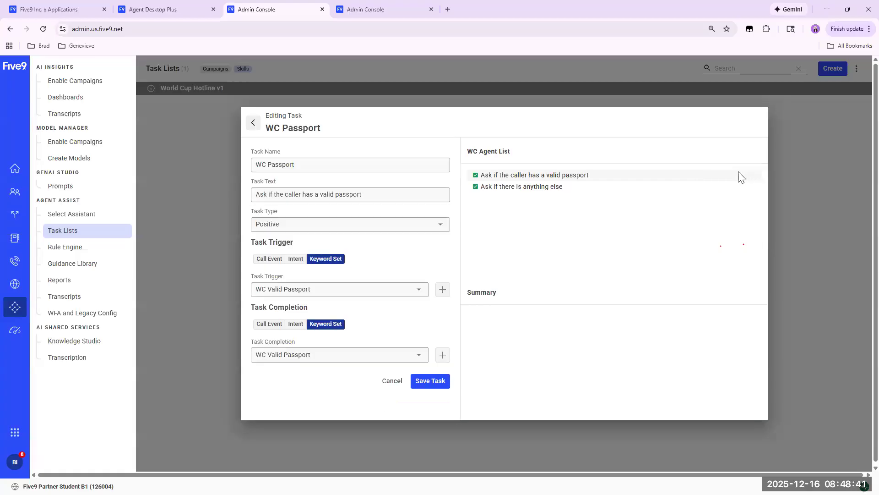
{"action": "left_click", "coordinate": [270, 259]}
{"action": "left_click", "coordinate": [438, 290]}
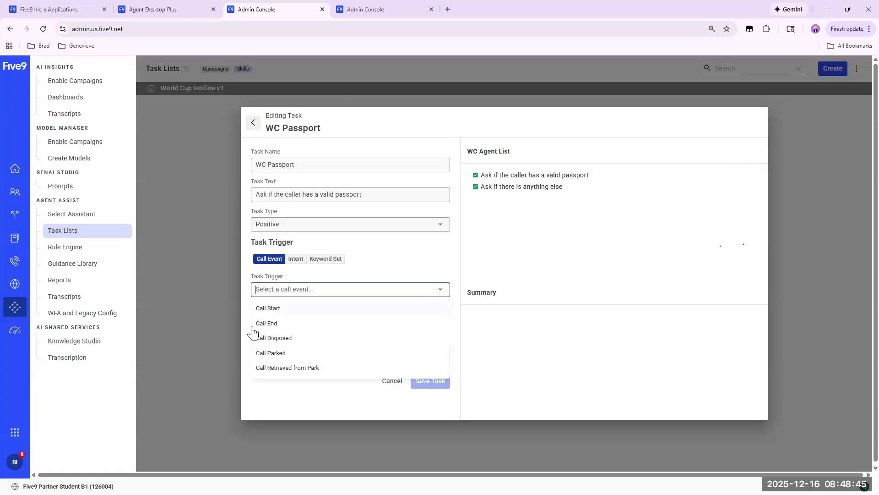
{"action": "left_click", "coordinate": [270, 308]}
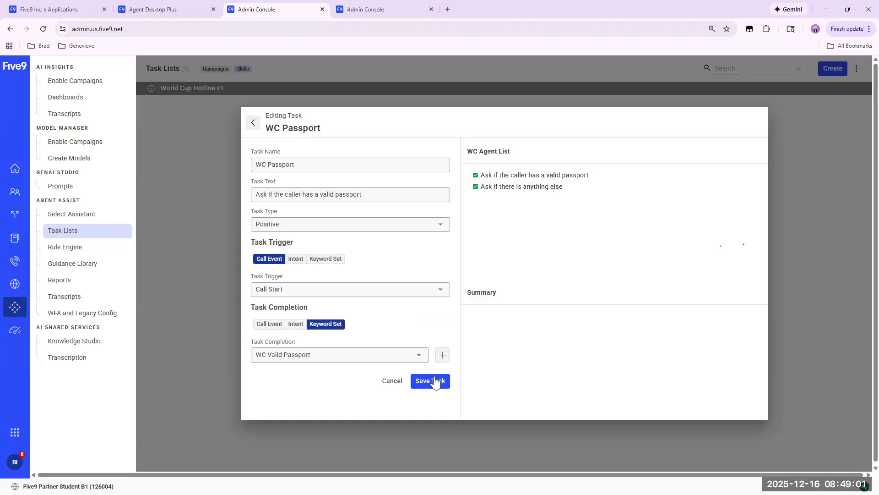
Check the call event options for the WC Passport task's trigger, keeping Call Start, and save both the task and the WC Agent List.
{"action": "left_click", "coordinate": [437, 293]}
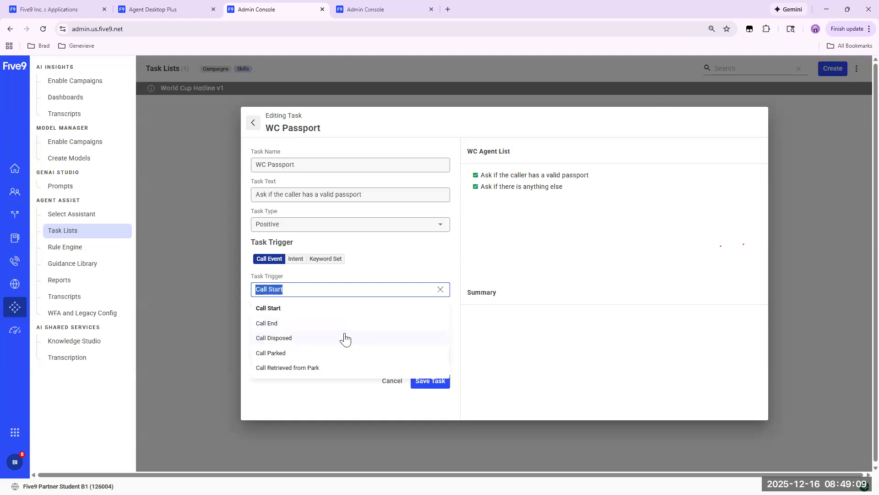
{"action": "scroll", "coordinate": [357, 358], "scroll_direction": "down", "scroll_amount": 1}
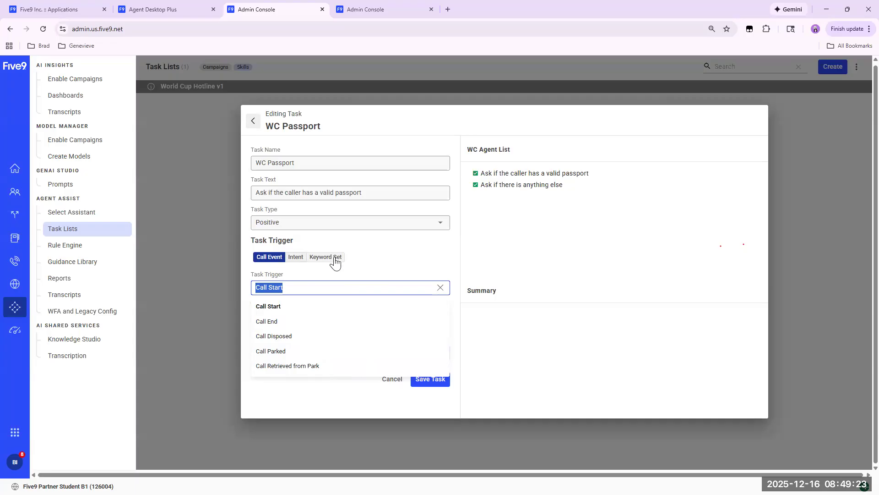
{"action": "left_click", "coordinate": [388, 244]}
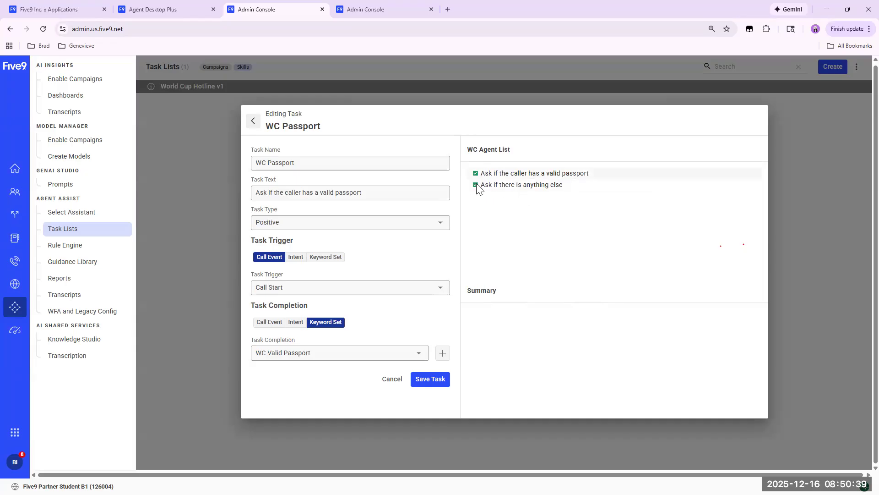
{"action": "left_click", "coordinate": [430, 379]}
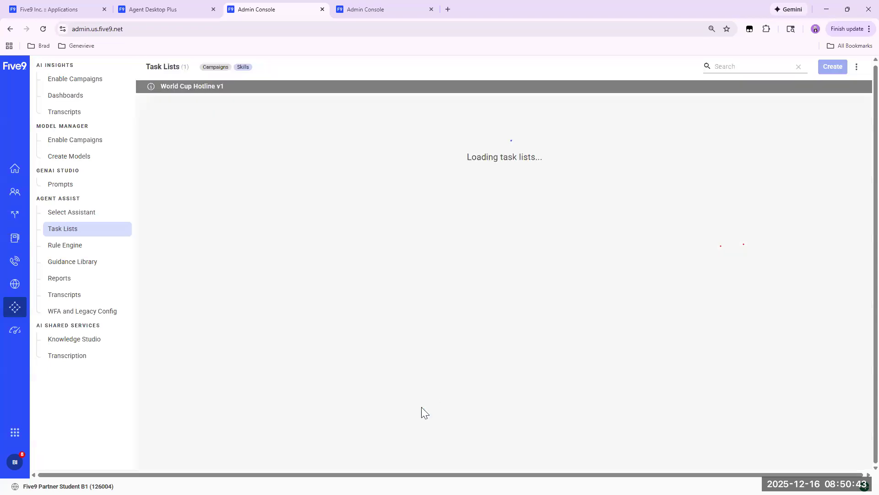
{"action": "left_click", "coordinate": [422, 407]}
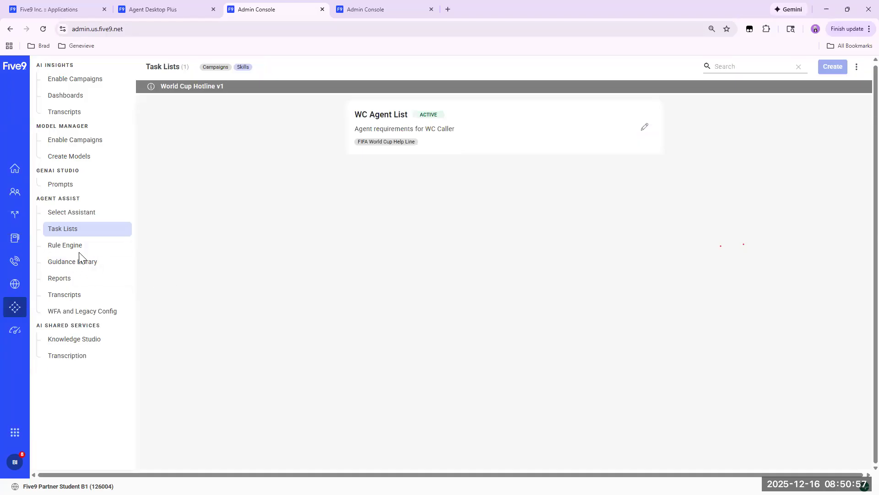
Review the World Cup Hotline setup: its model, assistant selection, guidance cards, rules, after-call summary and the WC Agent List.
{"action": "left_click", "coordinate": [73, 157]}
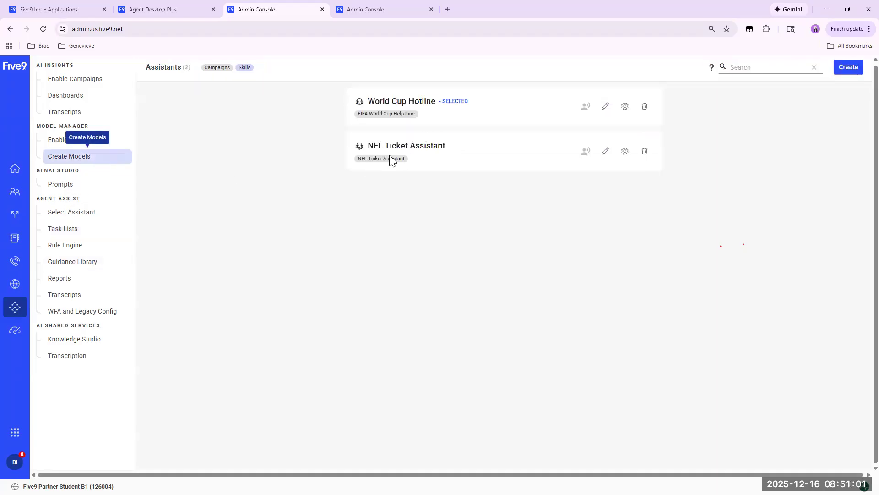
{"action": "left_click", "coordinate": [65, 216]}
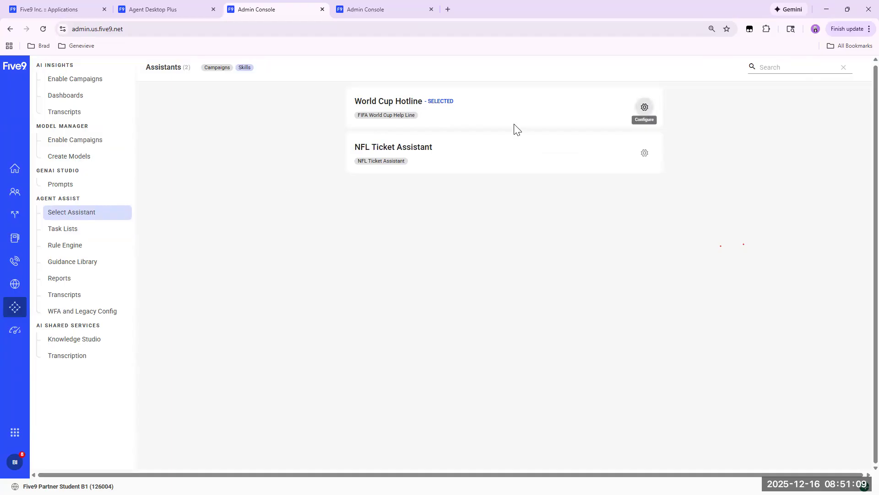
{"action": "left_click", "coordinate": [72, 264]}
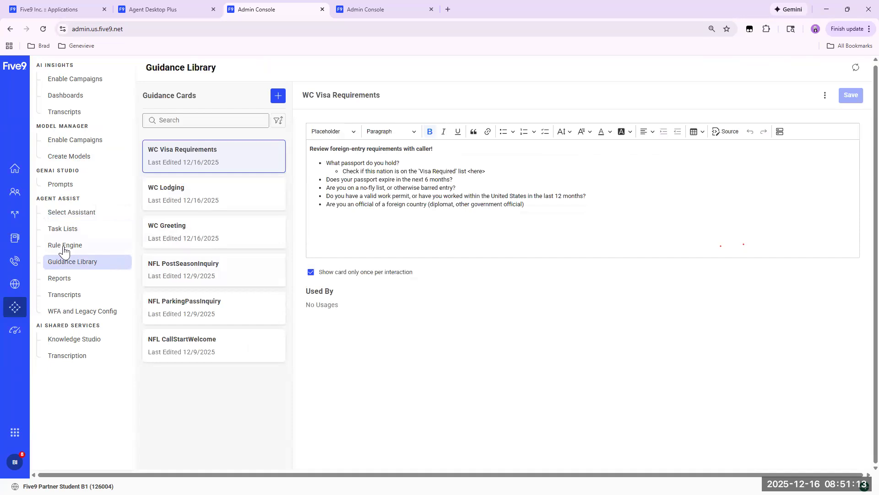
{"action": "left_click", "coordinate": [64, 247]}
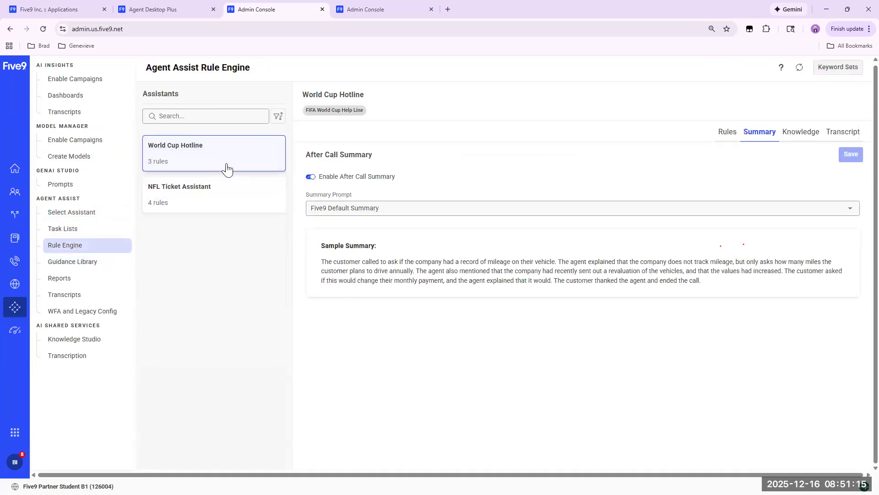
{"action": "left_click", "coordinate": [726, 135]}
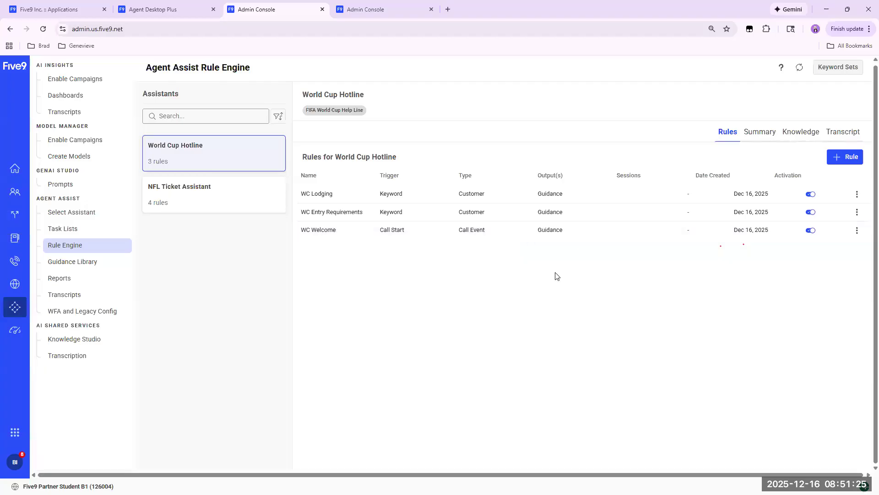
{"action": "left_click", "coordinate": [756, 132]}
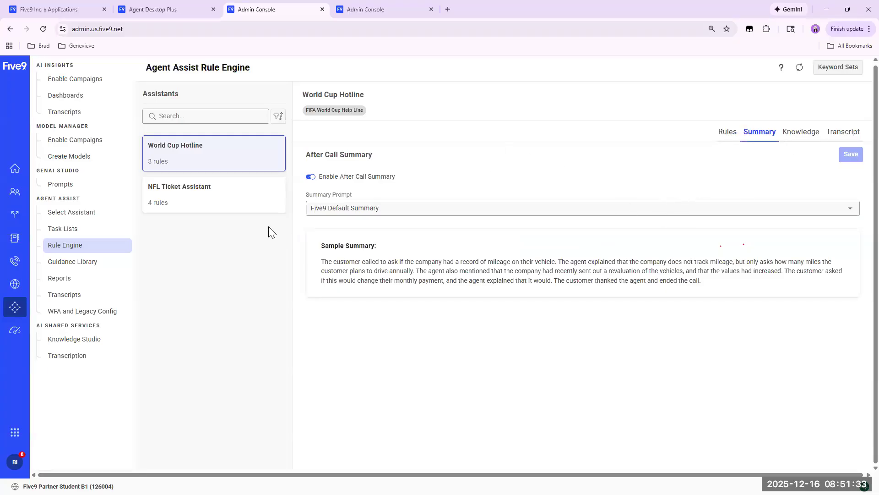
{"action": "left_click", "coordinate": [60, 230]}
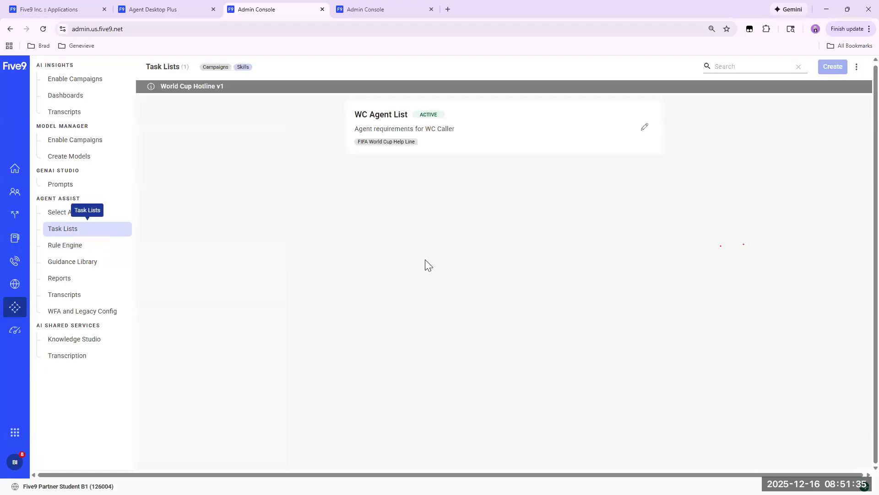
{"action": "left_click", "coordinate": [644, 128]}
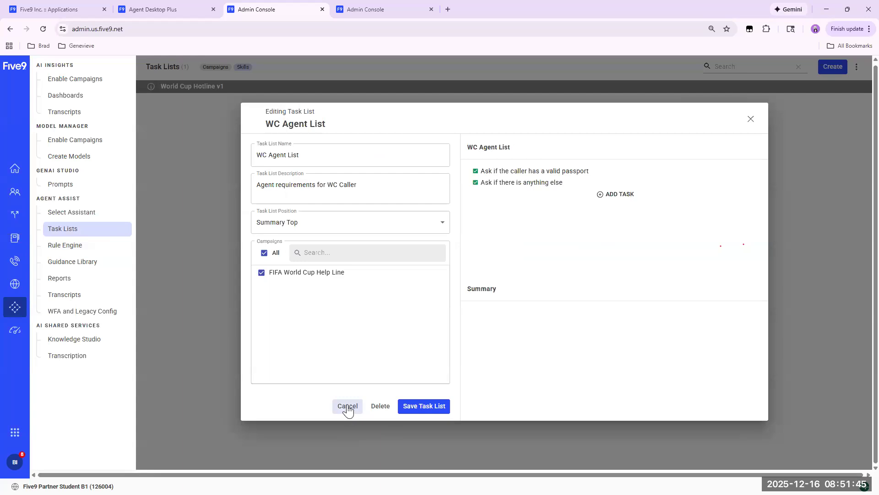
{"action": "left_click", "coordinate": [189, 290]}
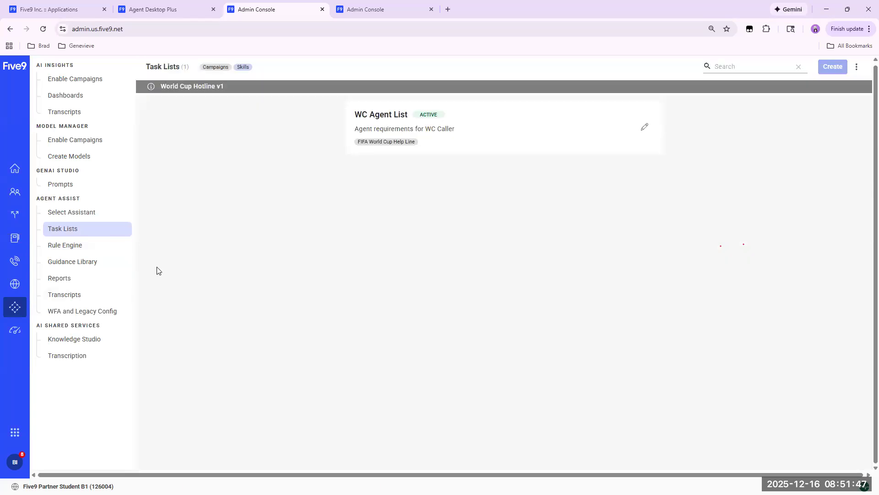
Review the guided demo in the second Admin Console from the GenAI Studio prompts through to managing users, and close it.
{"action": "left_click", "coordinate": [362, 14]}
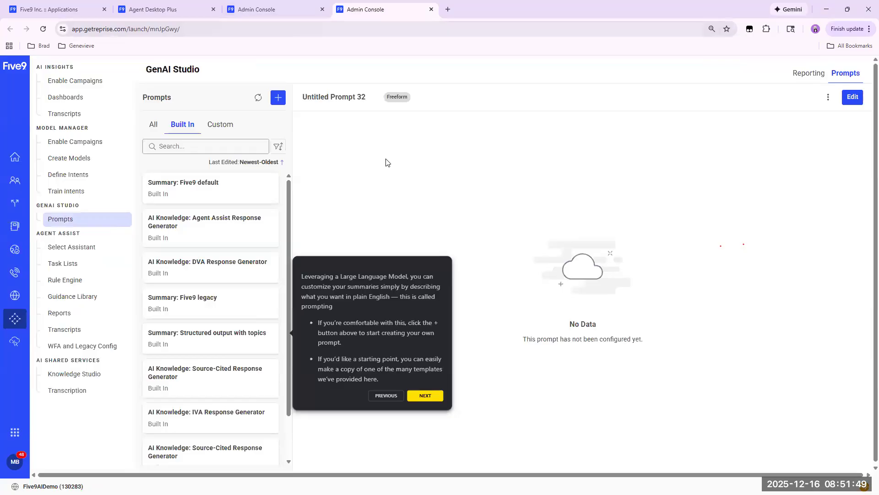
{"action": "left_click", "coordinate": [280, 10]}
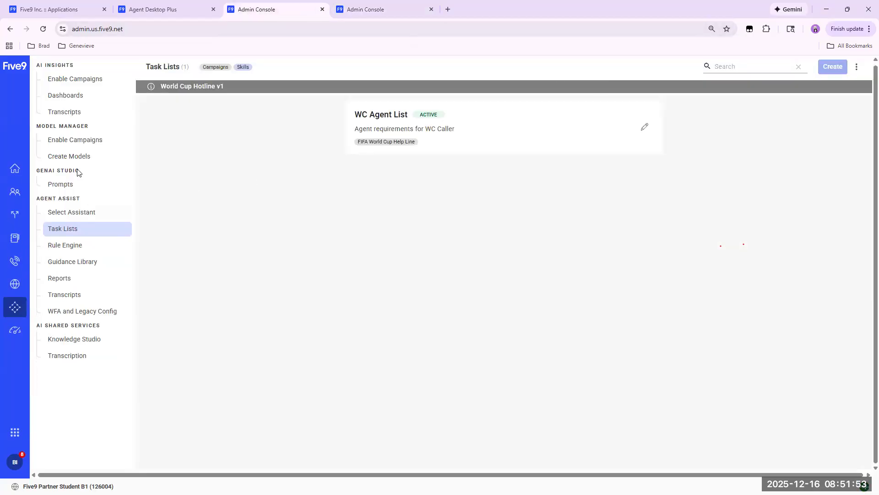
{"action": "left_click", "coordinate": [69, 157]}
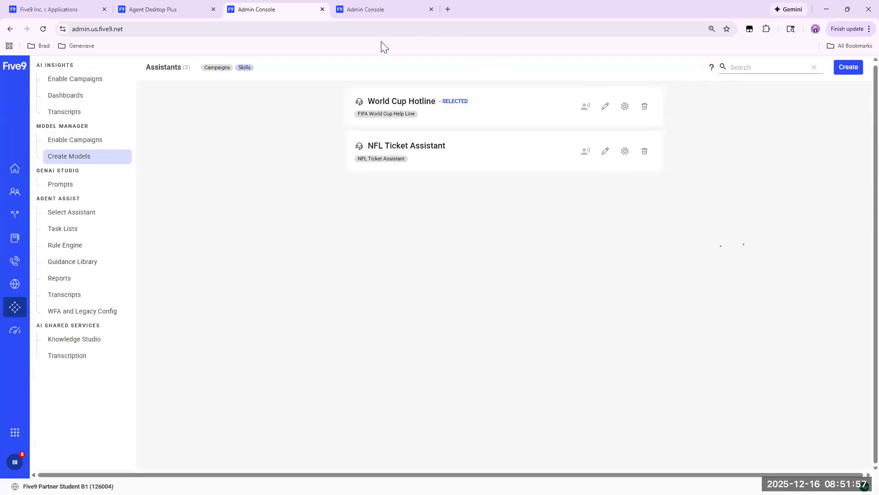
{"action": "left_click", "coordinate": [364, 10]}
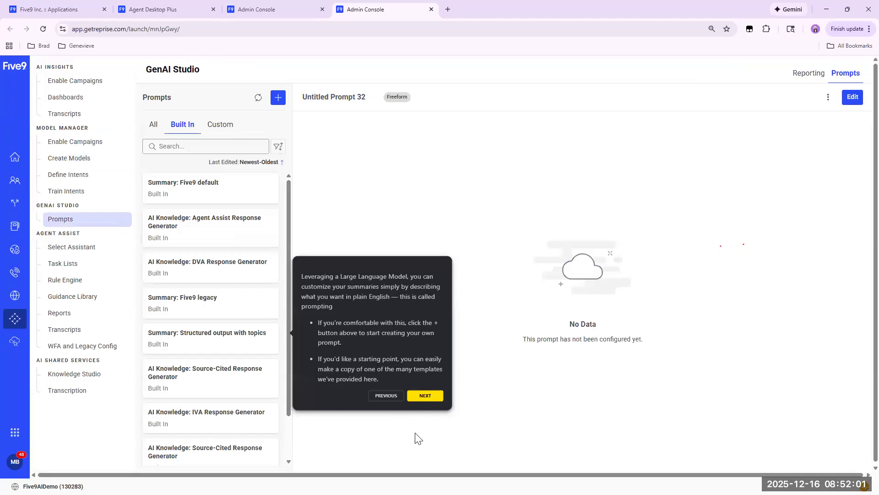
{"action": "left_click", "coordinate": [426, 398]}
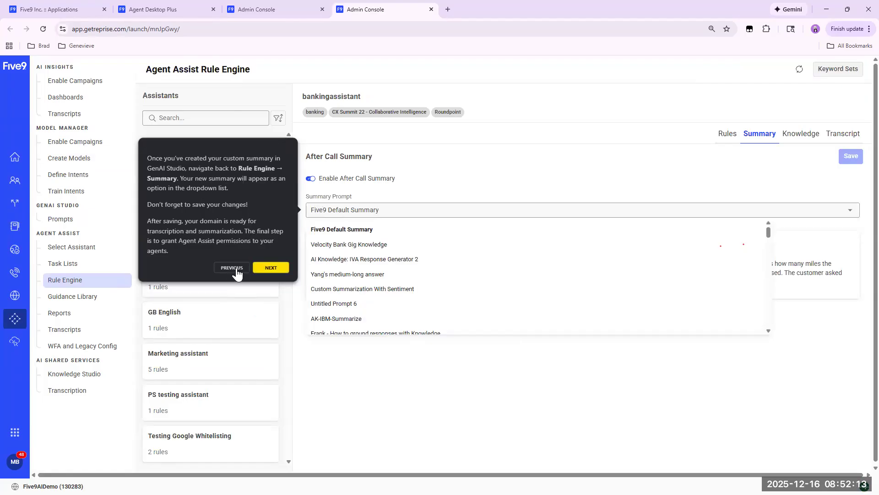
{"action": "left_click", "coordinate": [268, 268]}
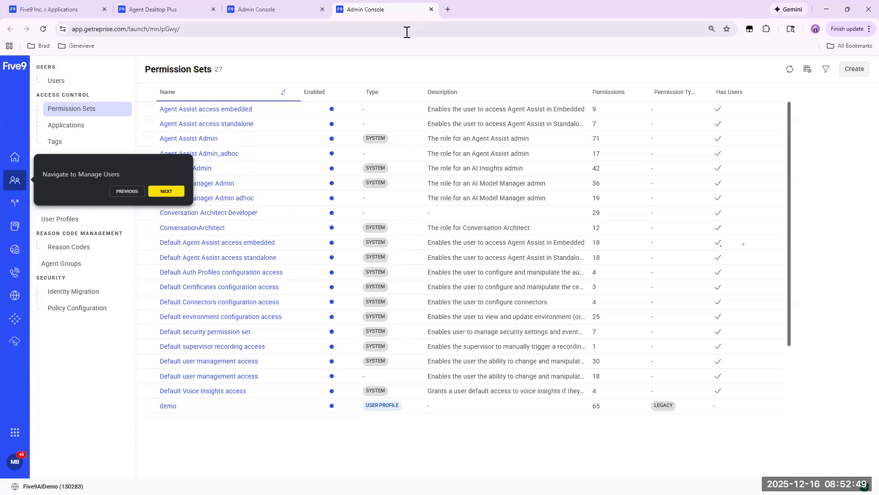
{"action": "left_click", "coordinate": [431, 9]}
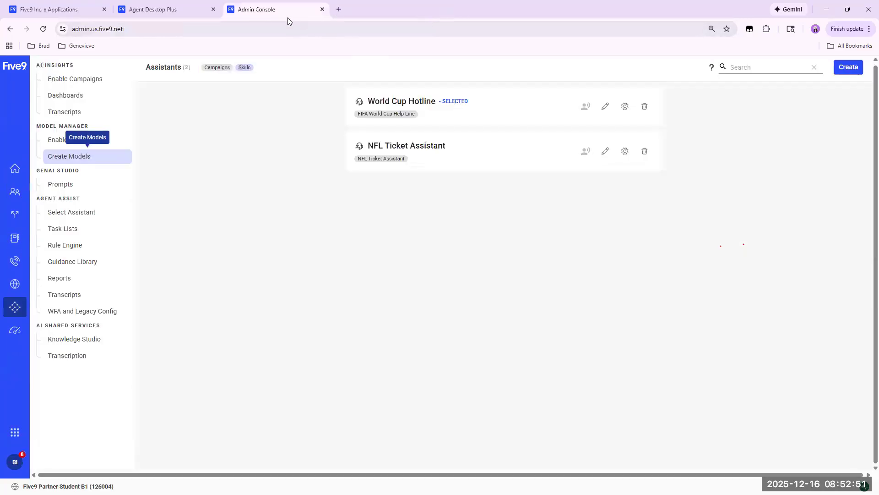
Switch to Agent Desktop Plus and change the agent's active skill from NFL Ticket Team to FIFA Team.
{"action": "left_click", "coordinate": [173, 11]}
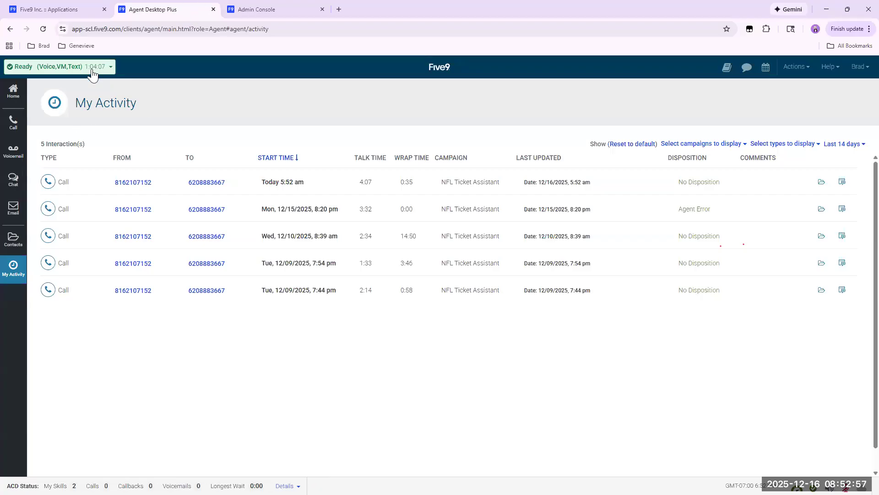
{"action": "left_click", "coordinate": [18, 98]}
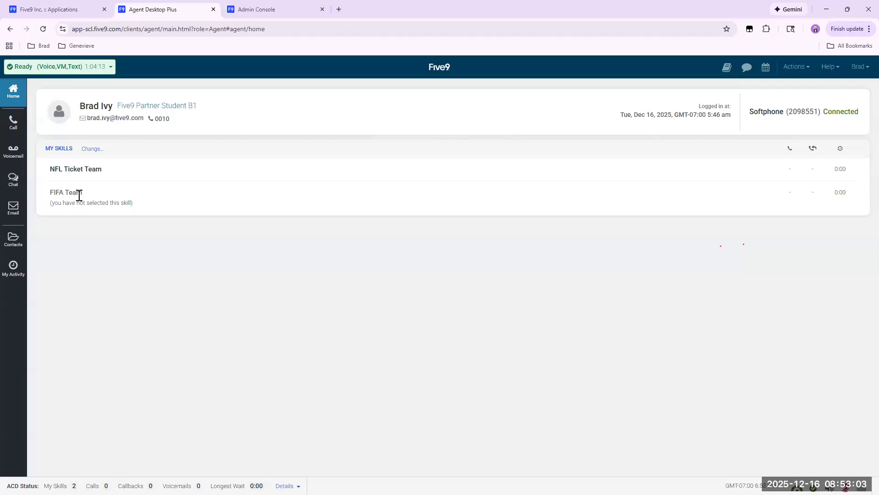
{"action": "left_click", "coordinate": [91, 149]}
{"action": "left_click", "coordinate": [52, 192]}
{"action": "left_click", "coordinate": [52, 169]}
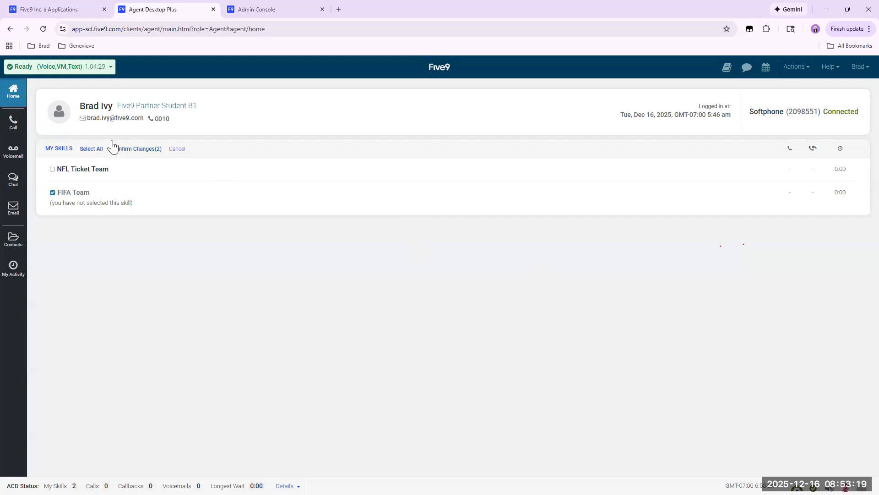
{"action": "left_click", "coordinate": [130, 149]}
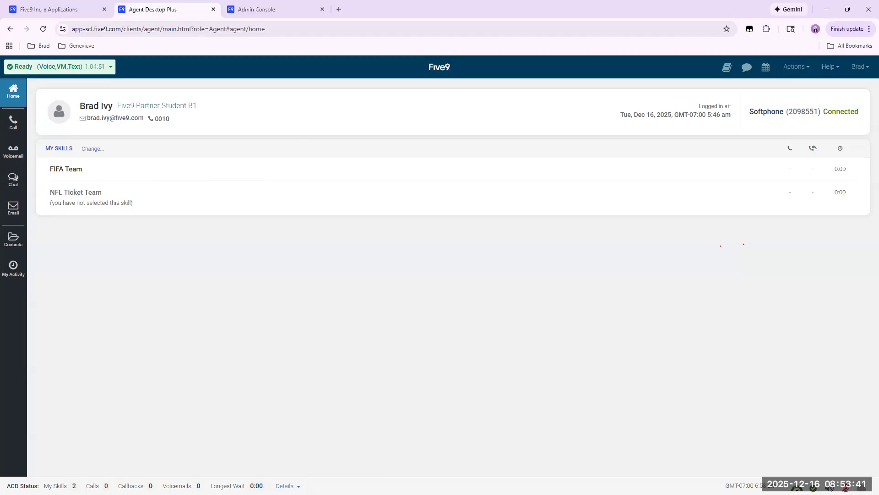
Switch to the Virtual Contact Center Administrator and try to start the FIFA World Cup Help Line campaign.
{"action": "key", "text": "alt+Tab"}
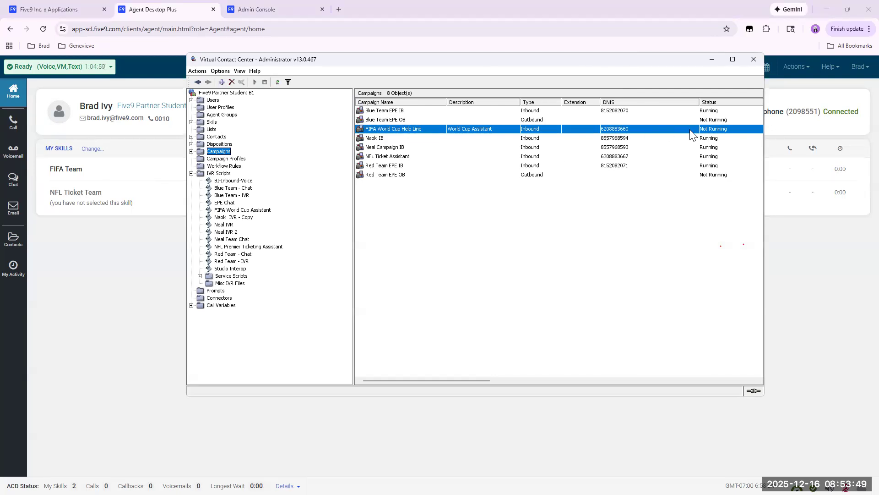
{"action": "right_click", "coordinate": [418, 130]}
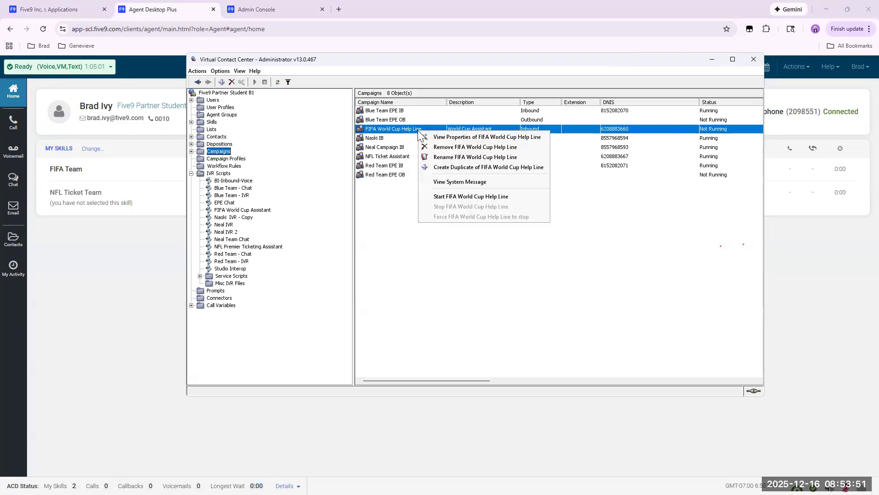
{"action": "left_click", "coordinate": [457, 196]}
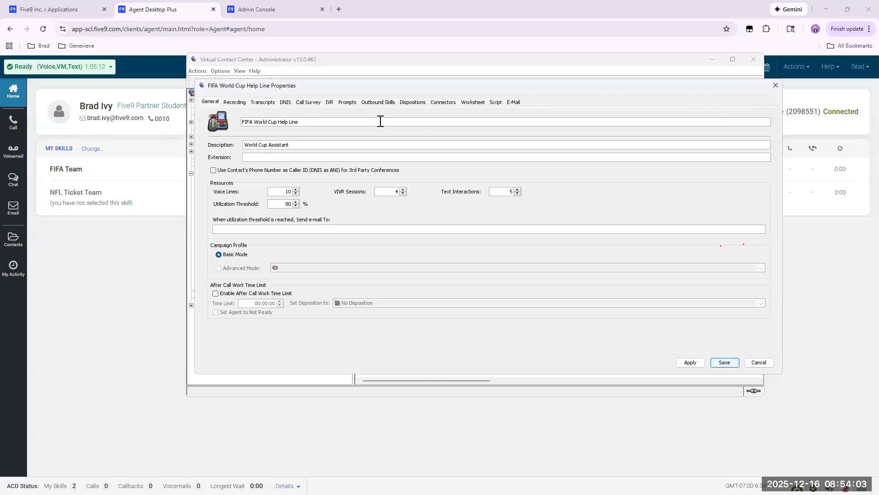
Check the IVR script assigned in the FIFA World Cup Help Line campaign's default schedule rule, and close the properties without saving.
{"action": "left_click", "coordinate": [329, 102]}
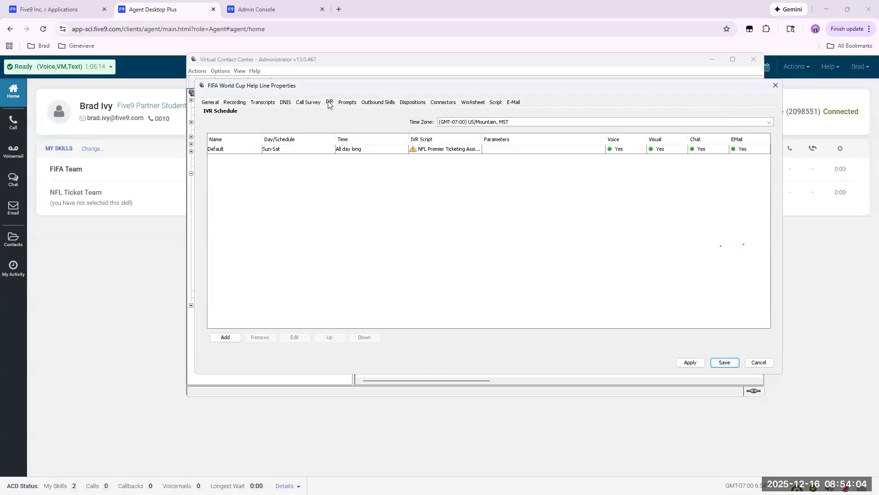
{"action": "double_click", "coordinate": [442, 151]}
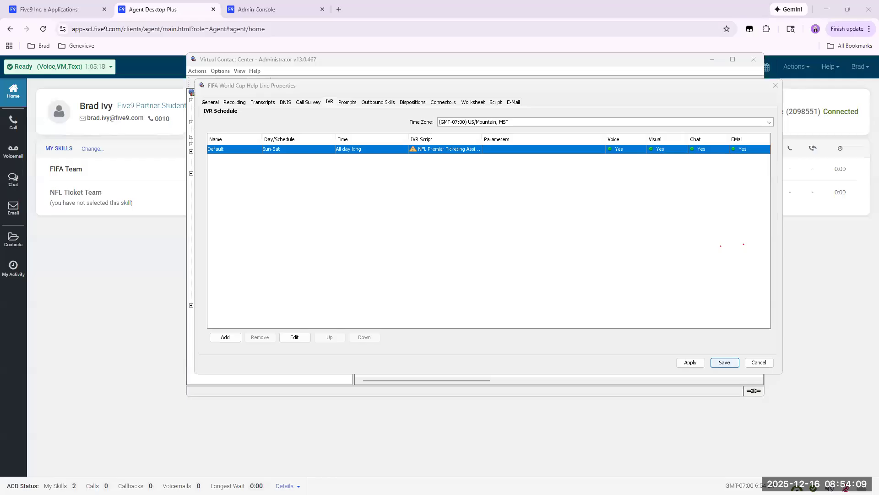
{"action": "left_click", "coordinate": [696, 158]}
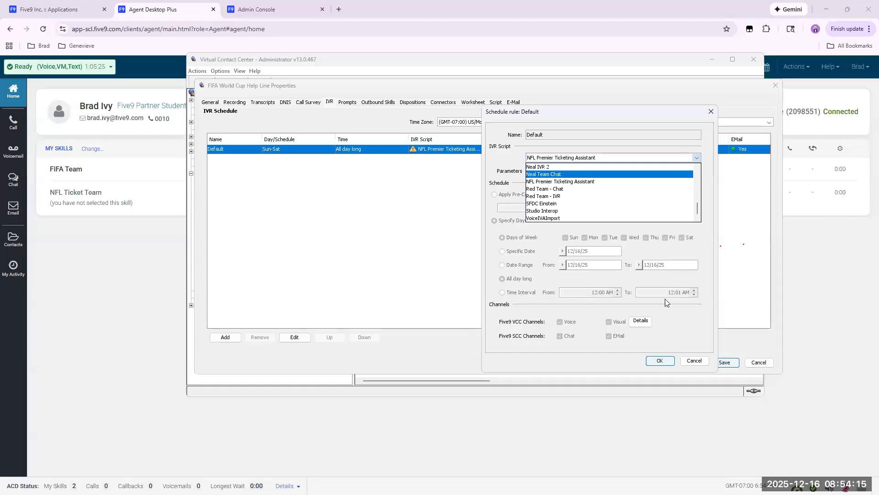
{"action": "left_click", "coordinate": [697, 361]}
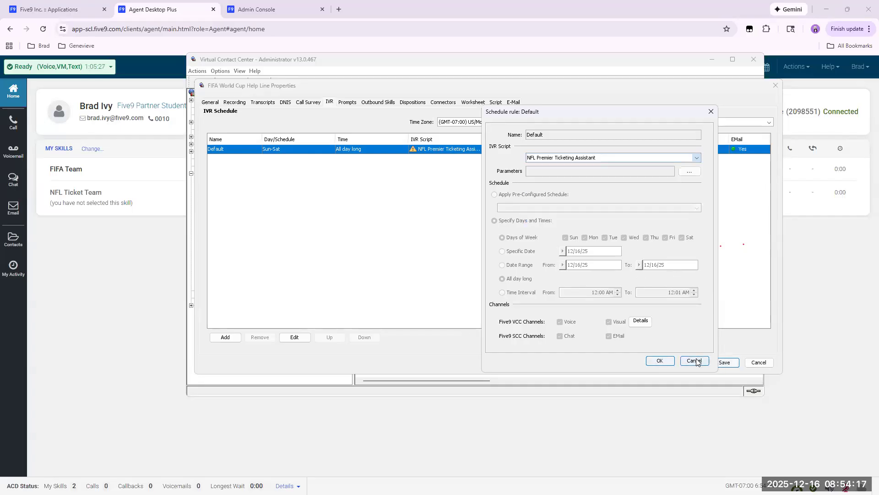
{"action": "left_click", "coordinate": [759, 362]}
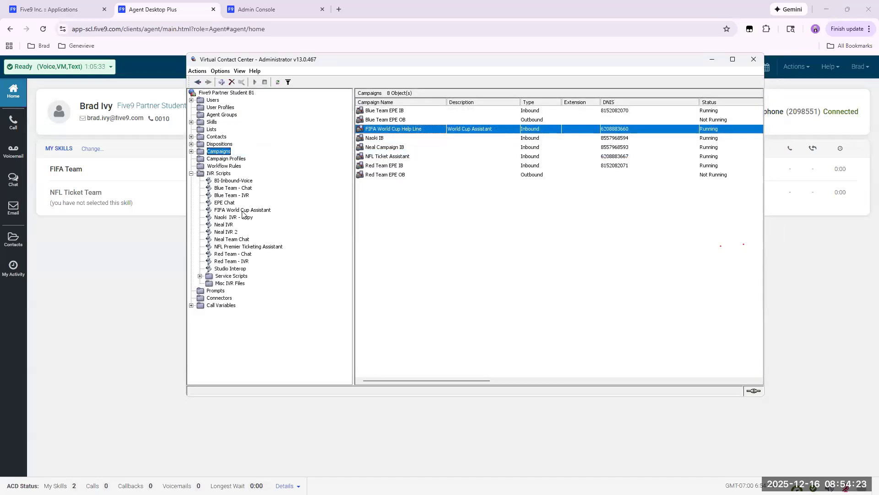
In the FIFA World Cup Assistant IVR script, remove NFL Ticket Team from the skill transfer module's required skills.
{"action": "double_click", "coordinate": [242, 211]}
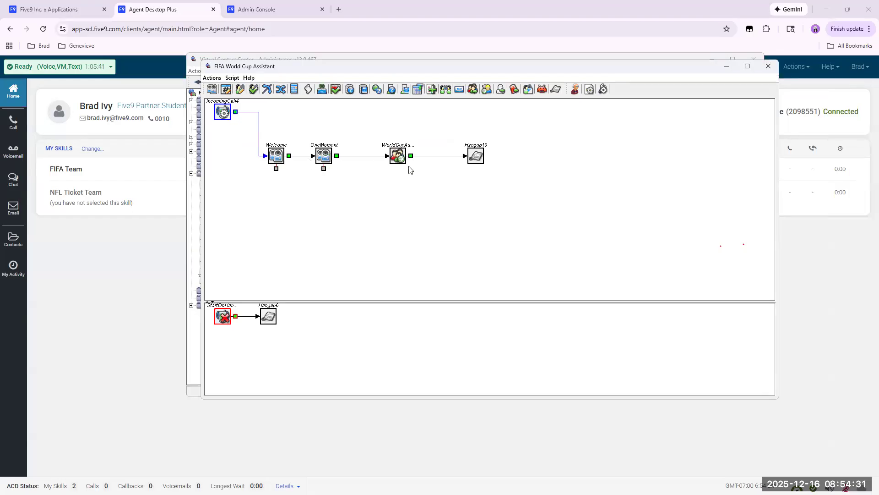
{"action": "left_click", "coordinate": [397, 155]}
{"action": "double_click", "coordinate": [396, 152]}
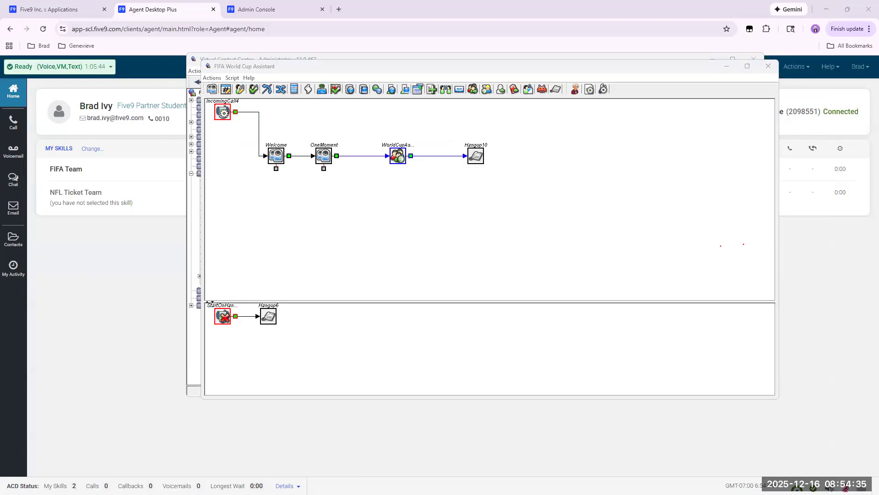
{"action": "left_click", "coordinate": [431, 82]}
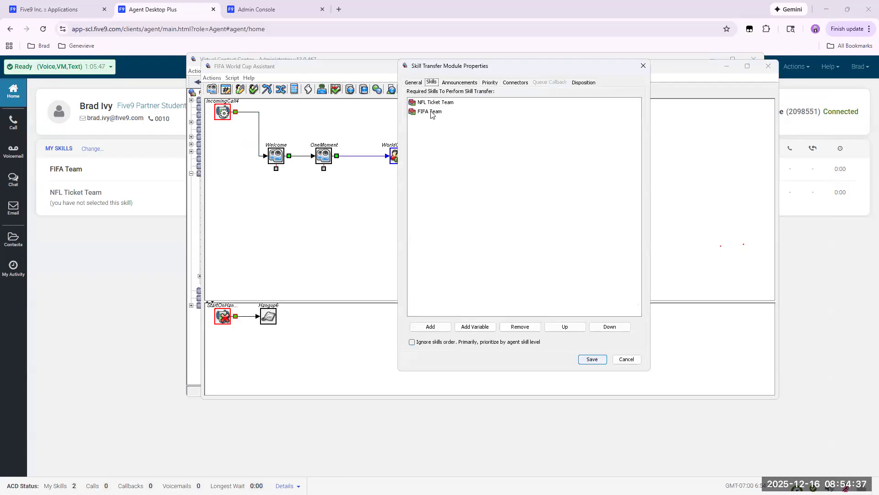
{"action": "left_click", "coordinate": [433, 104]}
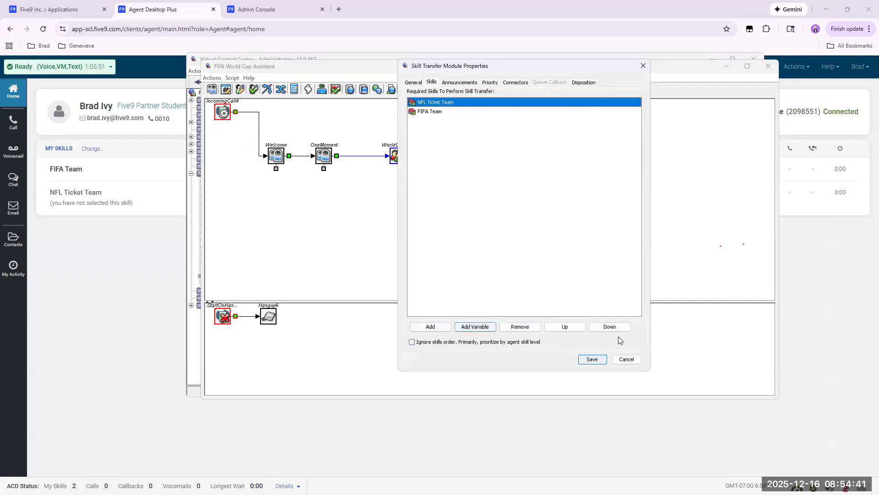
{"action": "left_click", "coordinate": [519, 326]}
{"action": "left_click", "coordinate": [501, 226]}
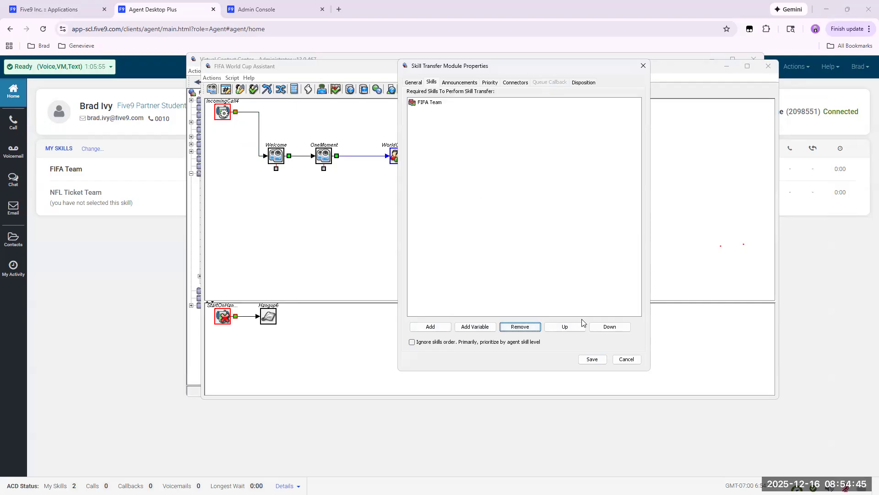
{"action": "left_click", "coordinate": [592, 359]}
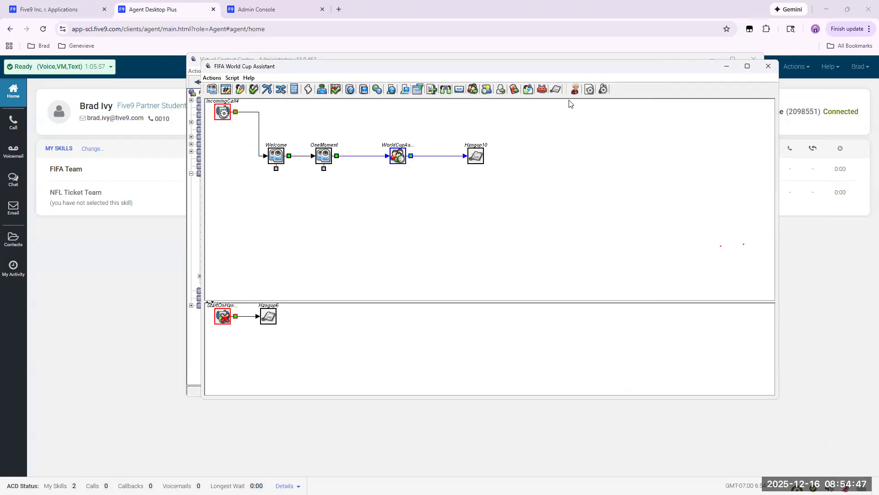
Save the FIFA World Cup Assistant IVR script and close its editor.
{"action": "left_click", "coordinate": [212, 78]}
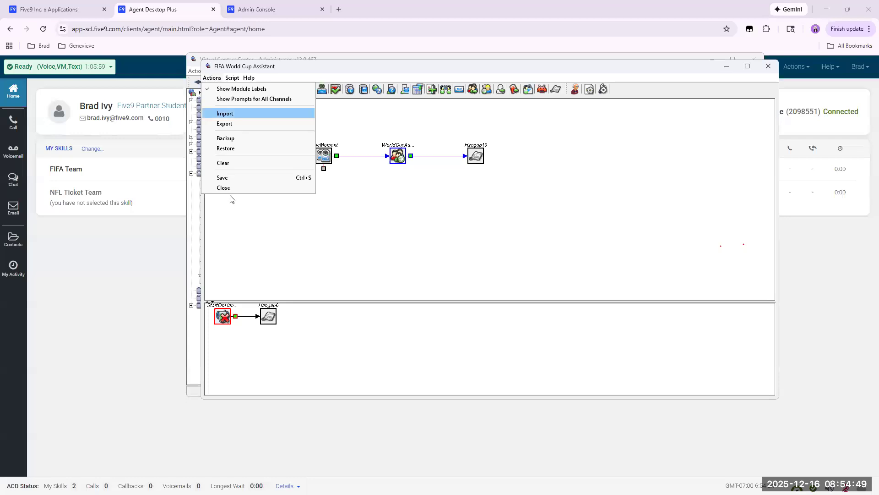
{"action": "left_click", "coordinate": [247, 180]}
{"action": "left_click", "coordinate": [769, 67]}
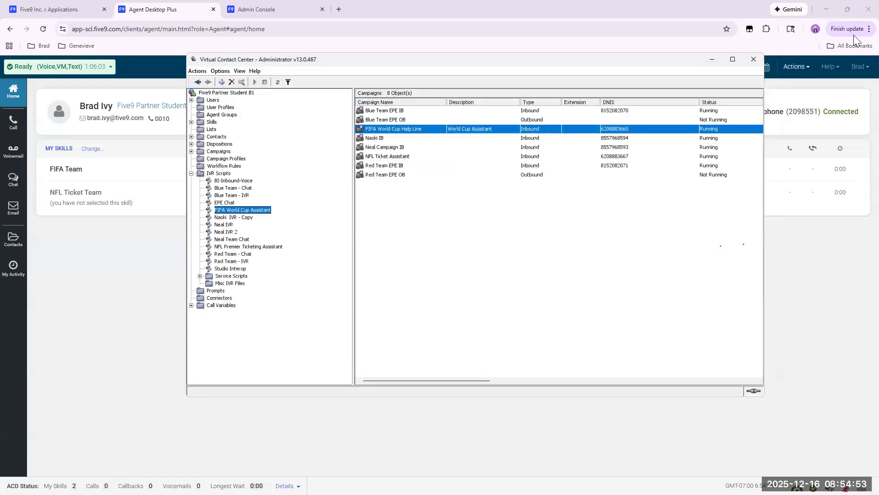
Assign the FIFA World Cup Assistant script to the FIFA World Cup Help Line campaign's default IVR schedule rule and save the campaign.
{"action": "double_click", "coordinate": [403, 129]}
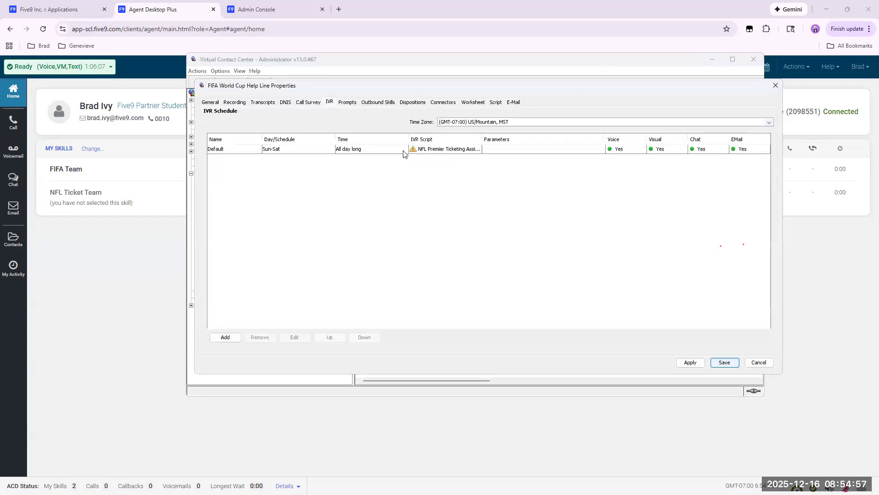
{"action": "left_click", "coordinate": [473, 151]}
{"action": "double_click", "coordinate": [474, 151]}
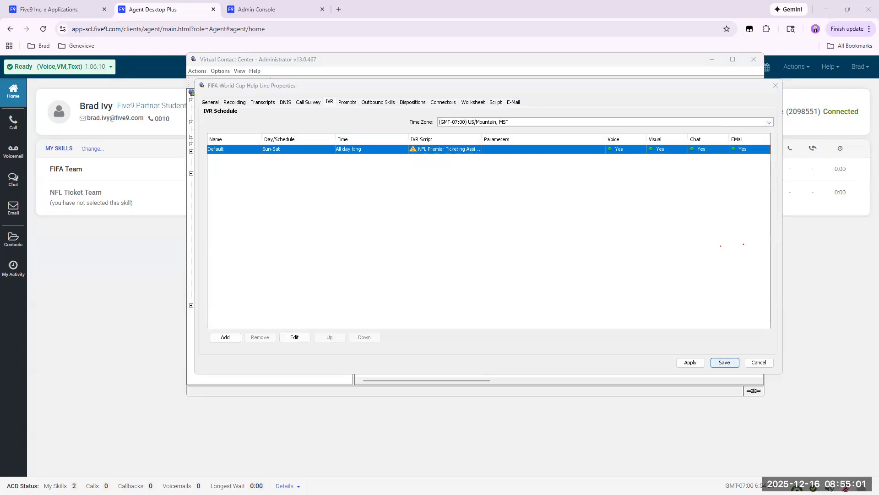
{"action": "left_click", "coordinate": [614, 160]}
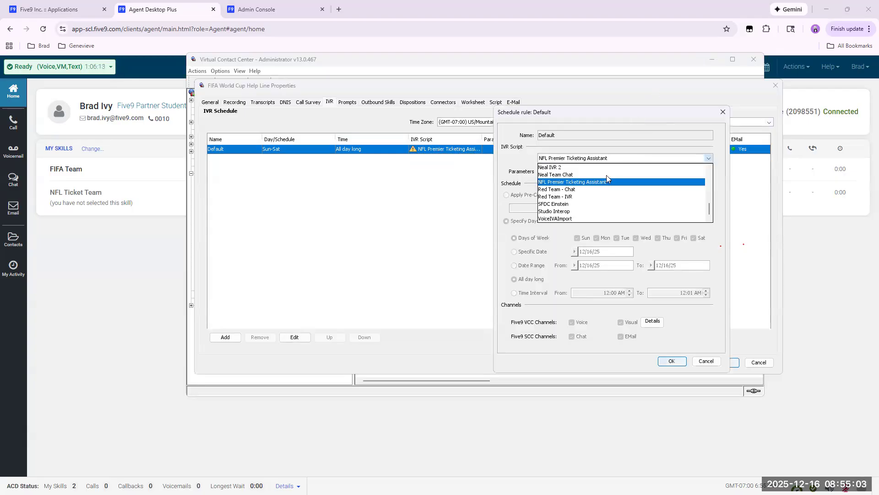
{"action": "scroll", "coordinate": [605, 192], "scroll_direction": "up", "scroll_amount": 5}
{"action": "scroll", "coordinate": [605, 193], "scroll_direction": "down", "scroll_amount": 2}
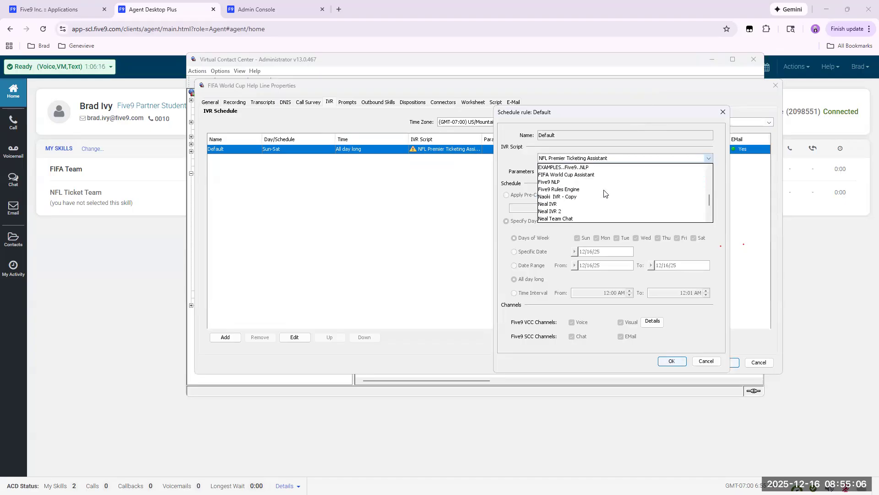
{"action": "left_click", "coordinate": [575, 174]}
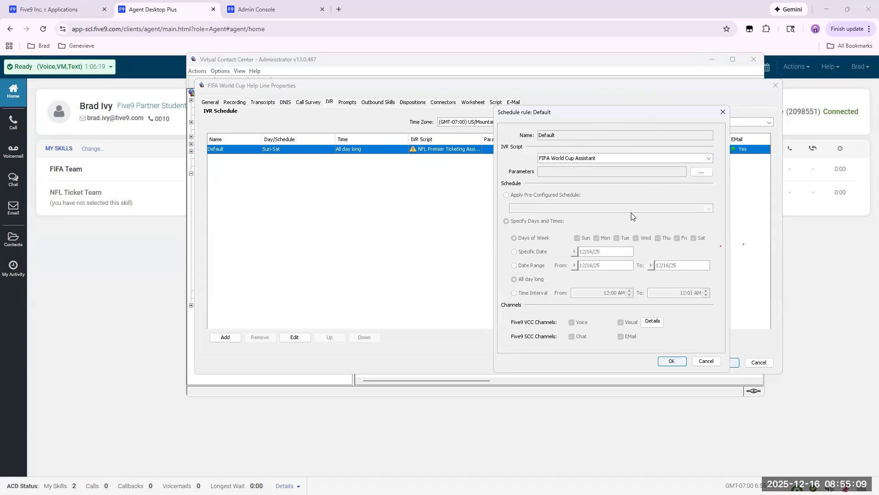
{"action": "left_click", "coordinate": [672, 362]}
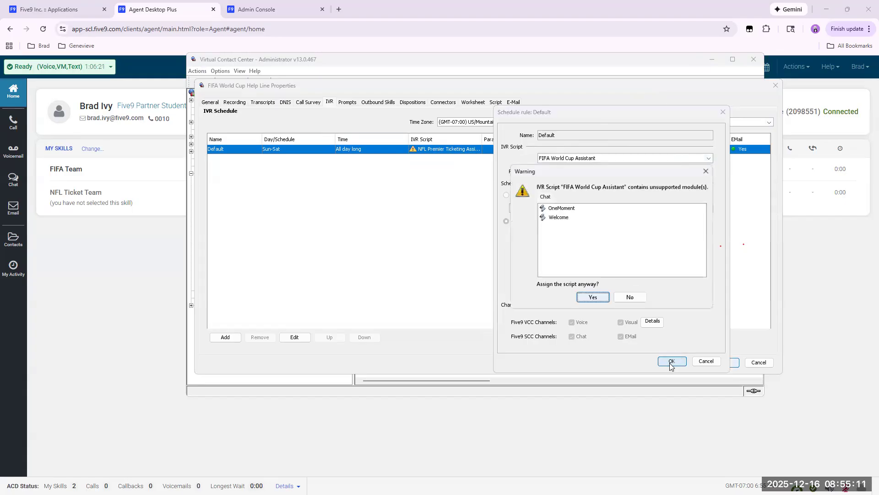
{"action": "left_click", "coordinate": [593, 297]}
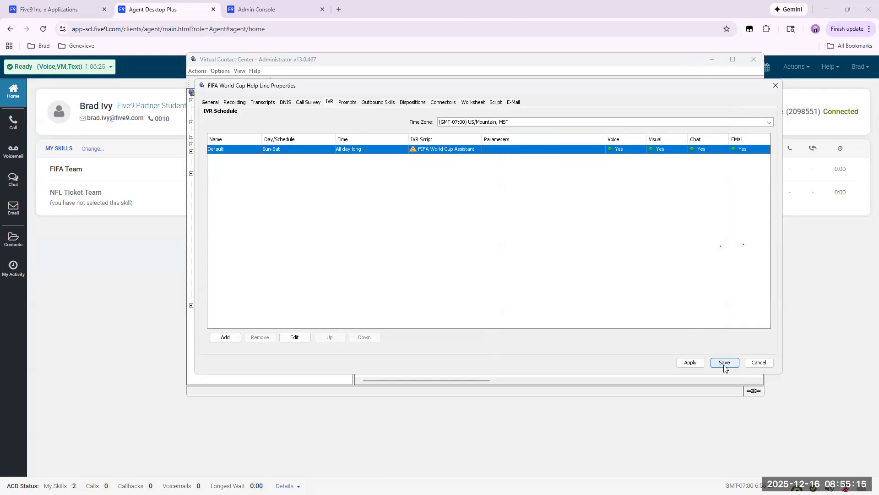
{"action": "left_click", "coordinate": [284, 102]}
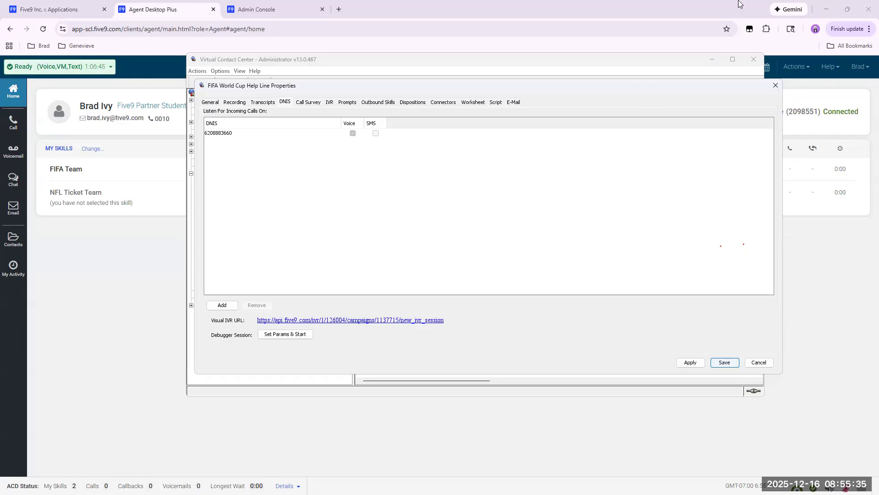
{"action": "left_click", "coordinate": [722, 366]}
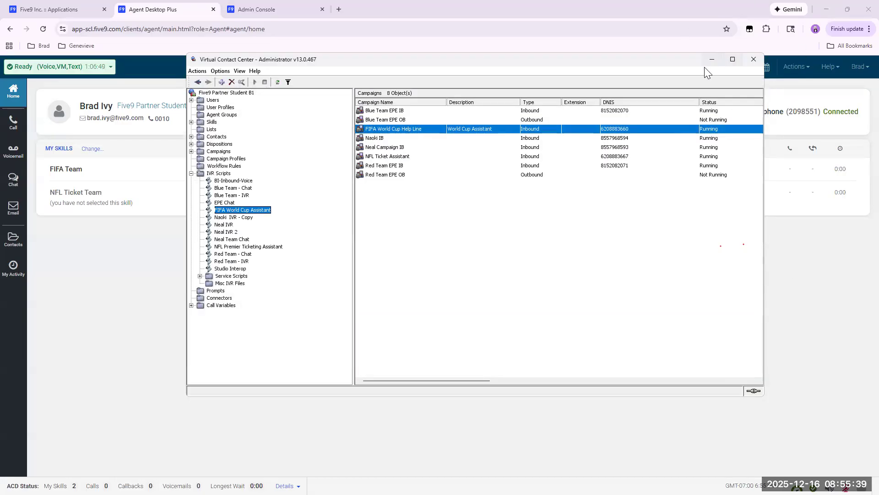
Return to Agent Desktop Plus, acknowledge the inbound FIFA World Cup Help Line call and mute the agent's line.
{"action": "left_click", "coordinate": [712, 59]}
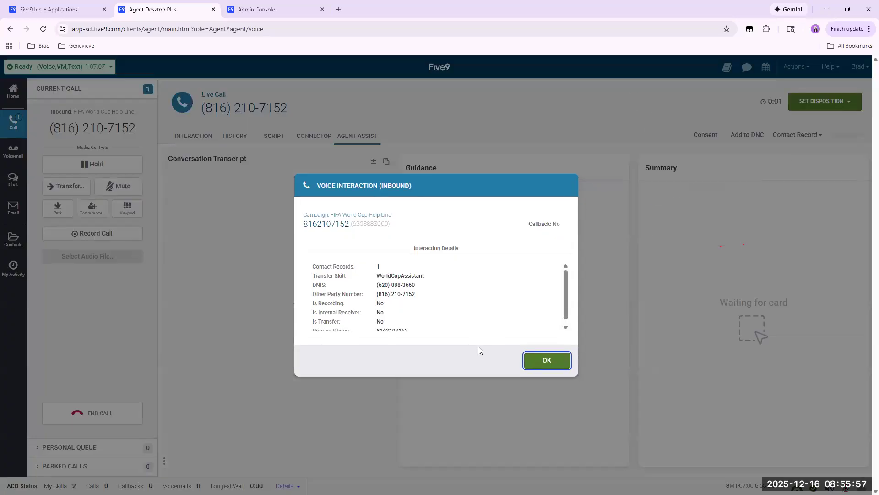
{"action": "left_click", "coordinate": [543, 359]}
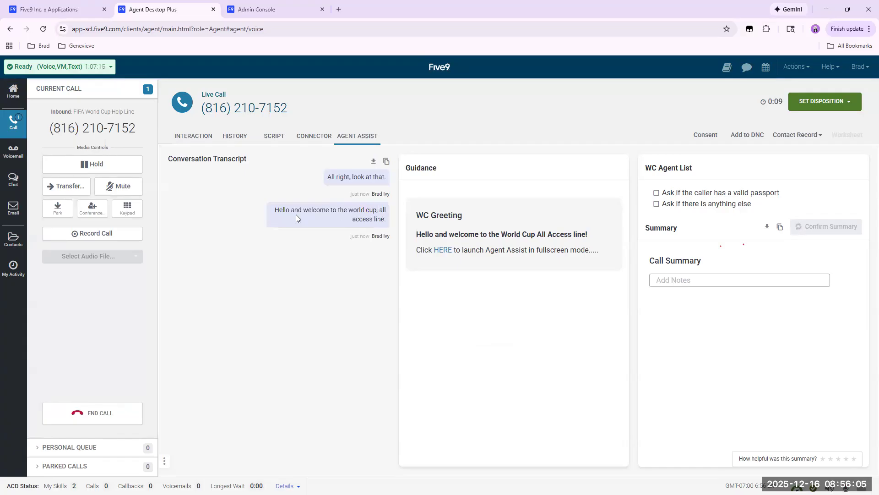
{"action": "left_click", "coordinate": [123, 186]}
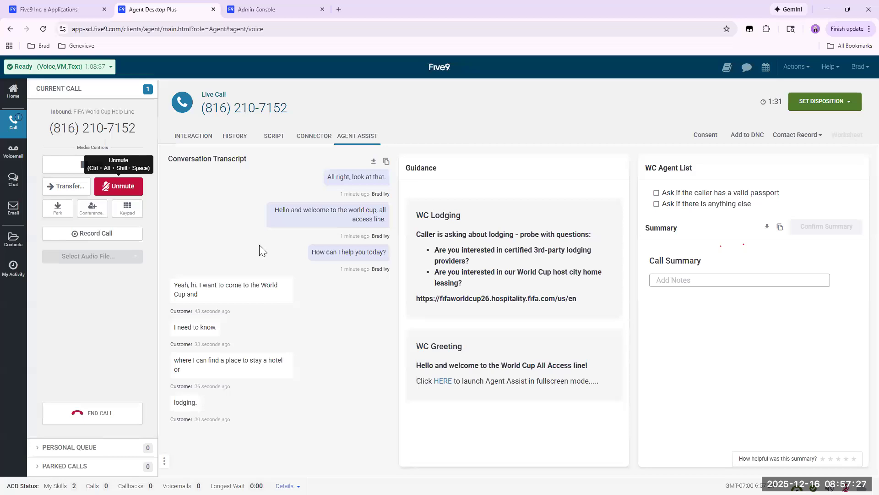
Unmute to ask the caller about a valid passport and whether they need anything else, muting the line after each question.
{"action": "left_click", "coordinate": [117, 185]}
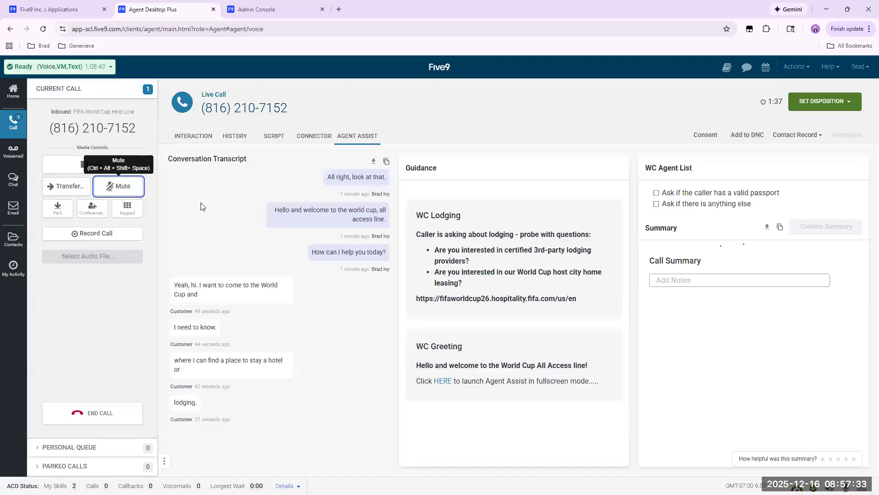
{"action": "left_click", "coordinate": [123, 190]}
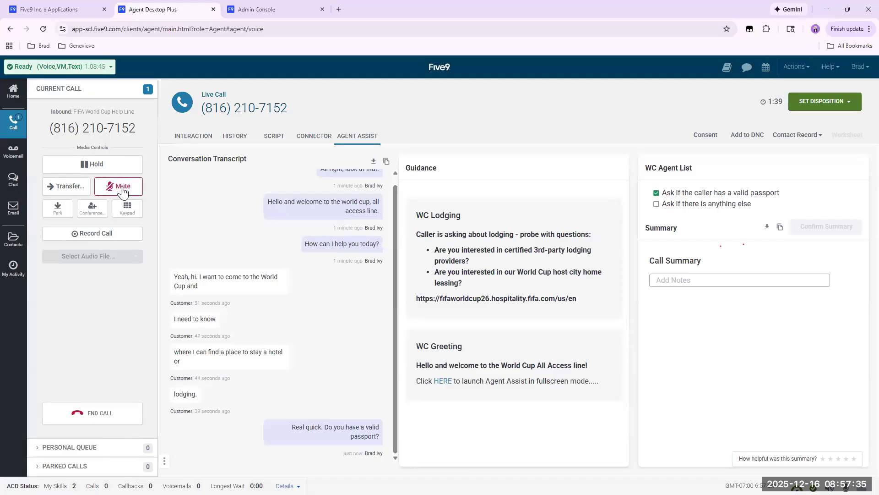
{"action": "left_click", "coordinate": [122, 189]}
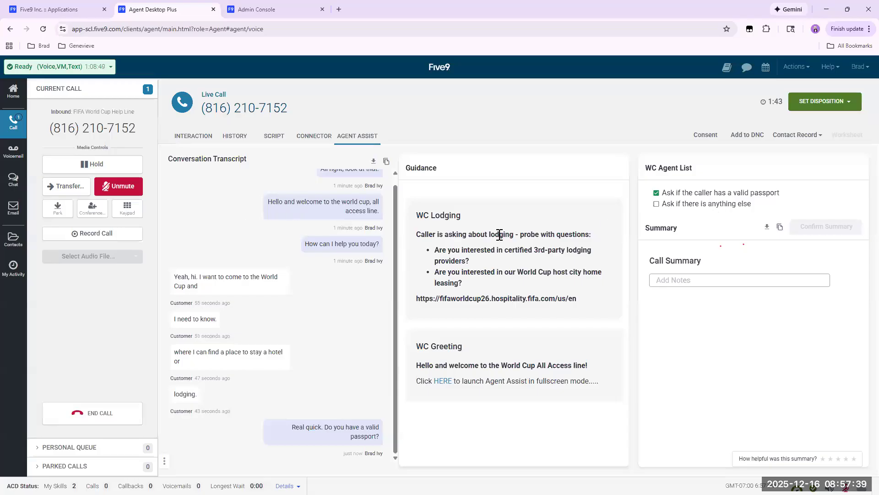
{"action": "left_click", "coordinate": [117, 187]}
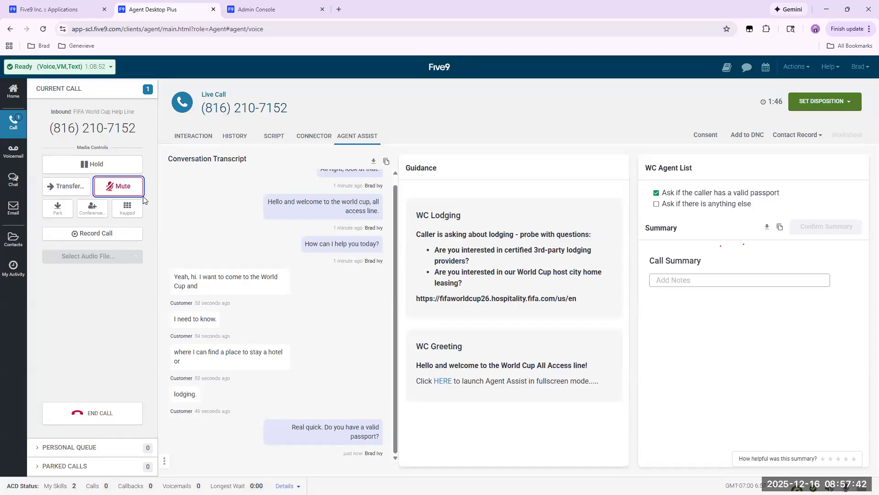
{"action": "left_click", "coordinate": [119, 187]}
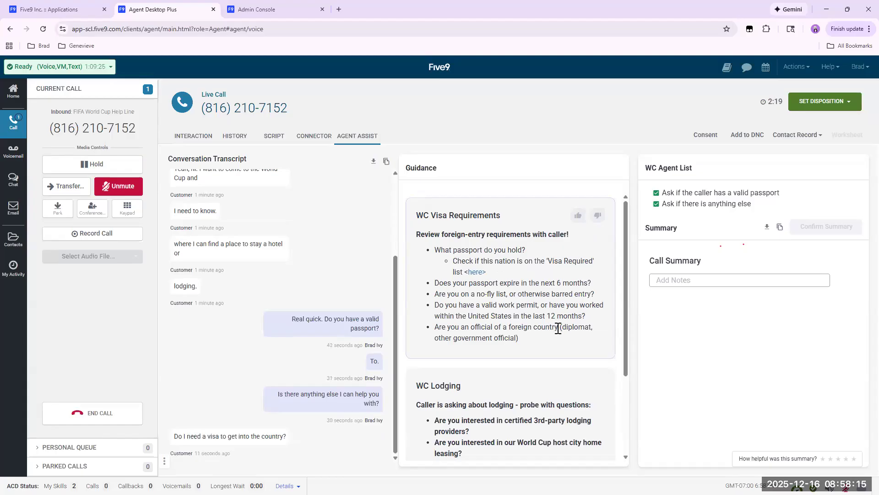
View the visa list linked in the WC Visa Requirements guidance card and return to the call.
{"action": "left_click", "coordinate": [476, 276]}
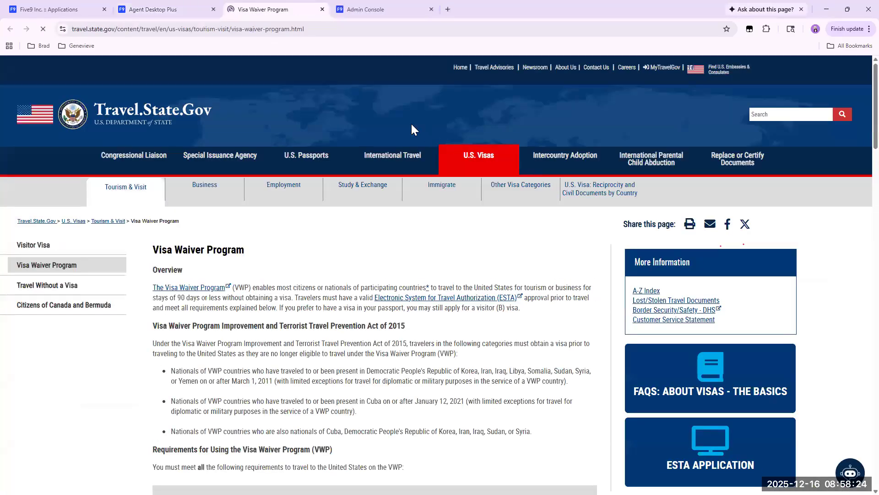
{"action": "left_click", "coordinate": [155, 9]}
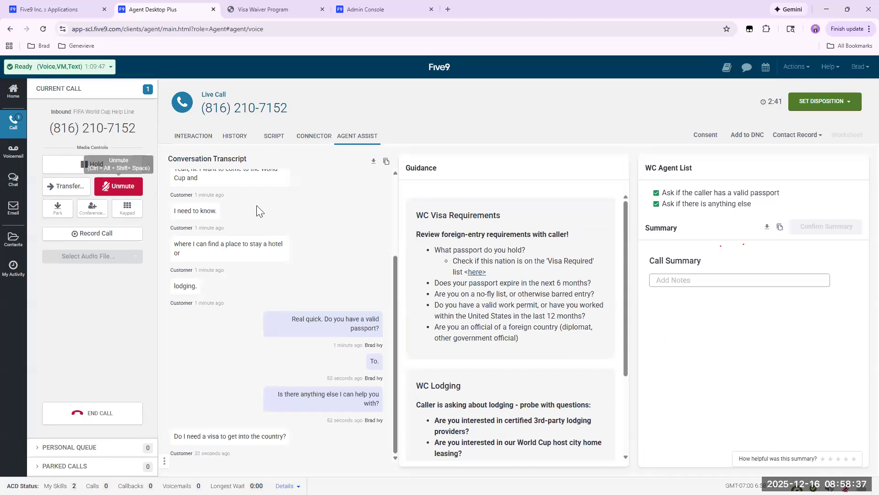
Unmute to answer the caller's visa question, and close the finished call with No Disposition.
{"action": "left_click", "coordinate": [121, 189]}
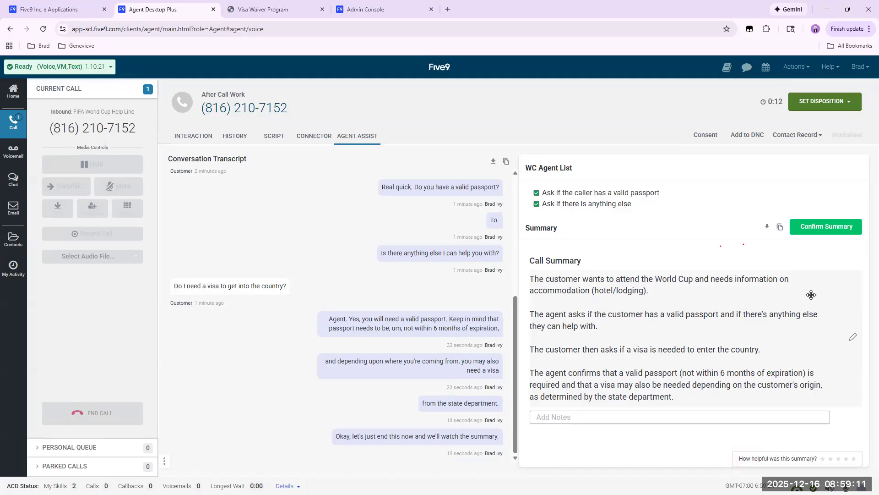
{"action": "left_click", "coordinate": [848, 104]}
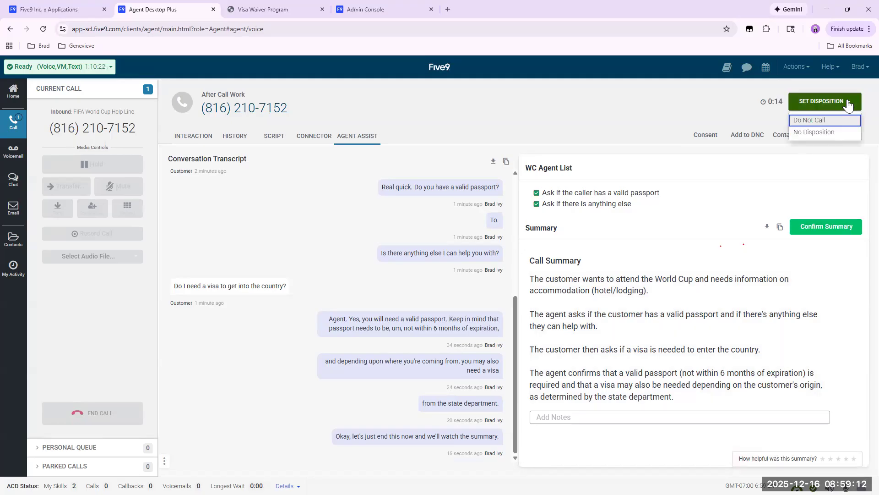
{"action": "left_click", "coordinate": [810, 133]}
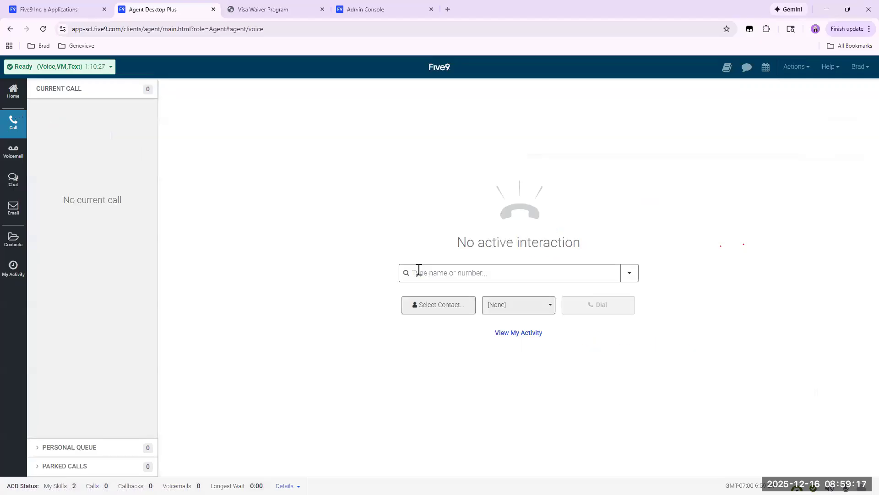